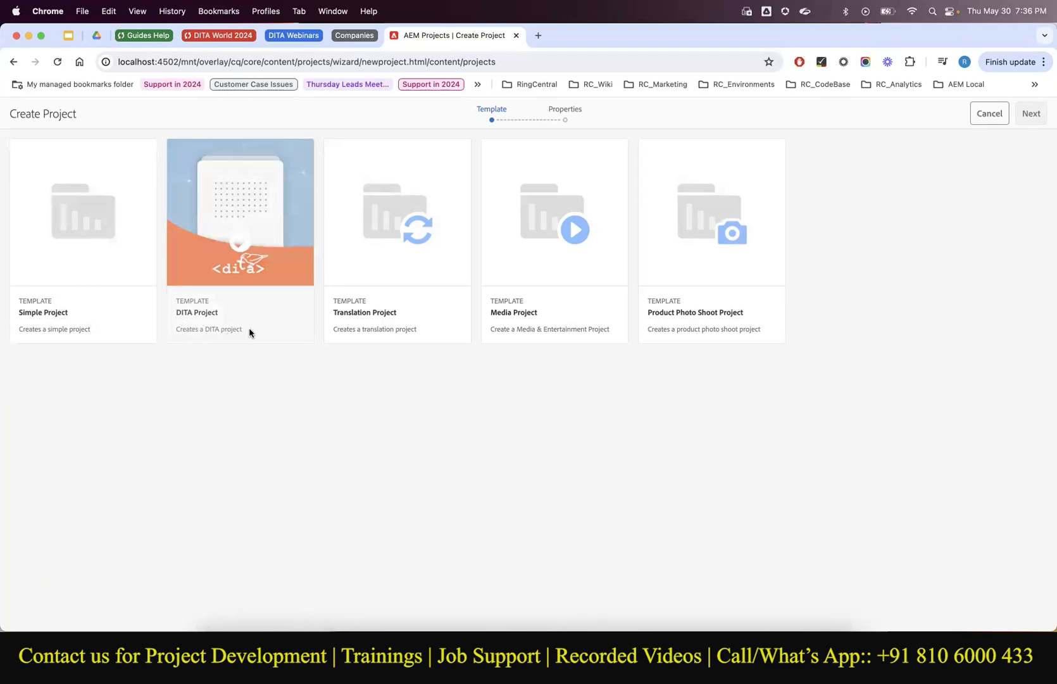
# Choose the DITA Project template and advance to its Properties step.
pyautogui.click(244, 264)
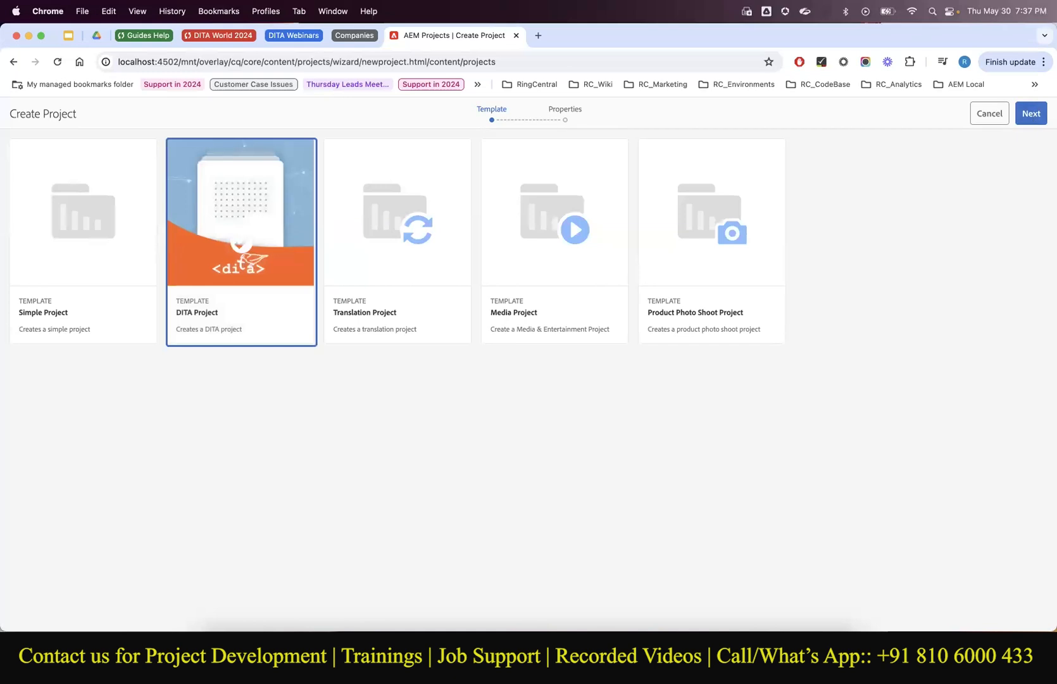
pyautogui.click(1036, 122)
# Enter title 'Green Tech Solutions - Content Reviews' and description 'Project used to manage review tasks for Green Tech Solutions'.
pyautogui.click(598, 194)
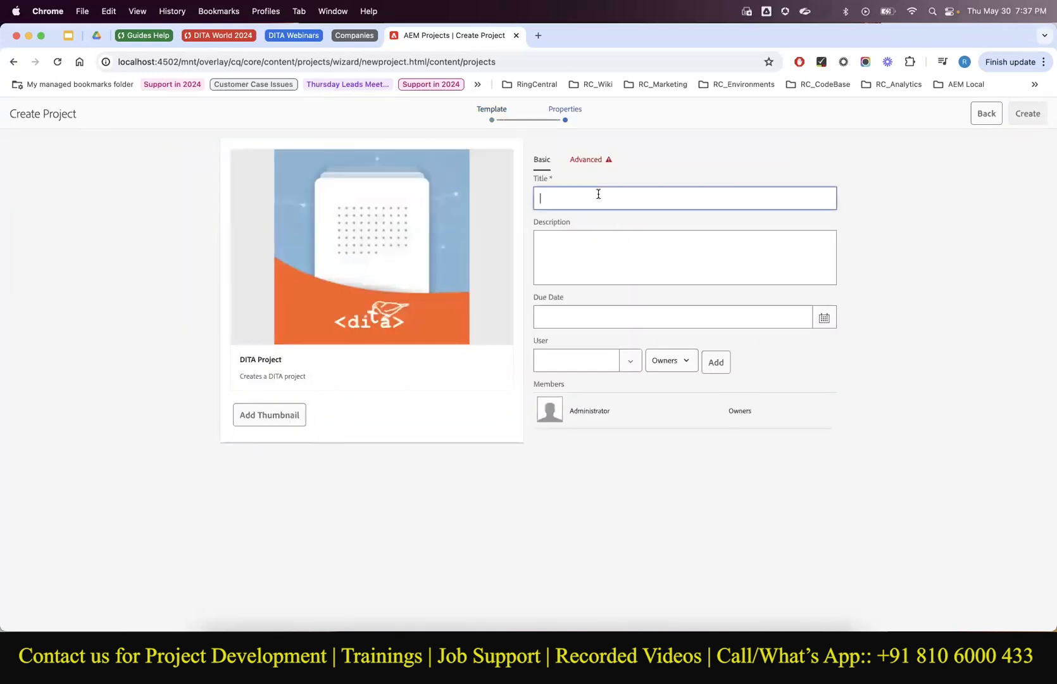
pyautogui.write('Green Tech Solutions - Reviews')
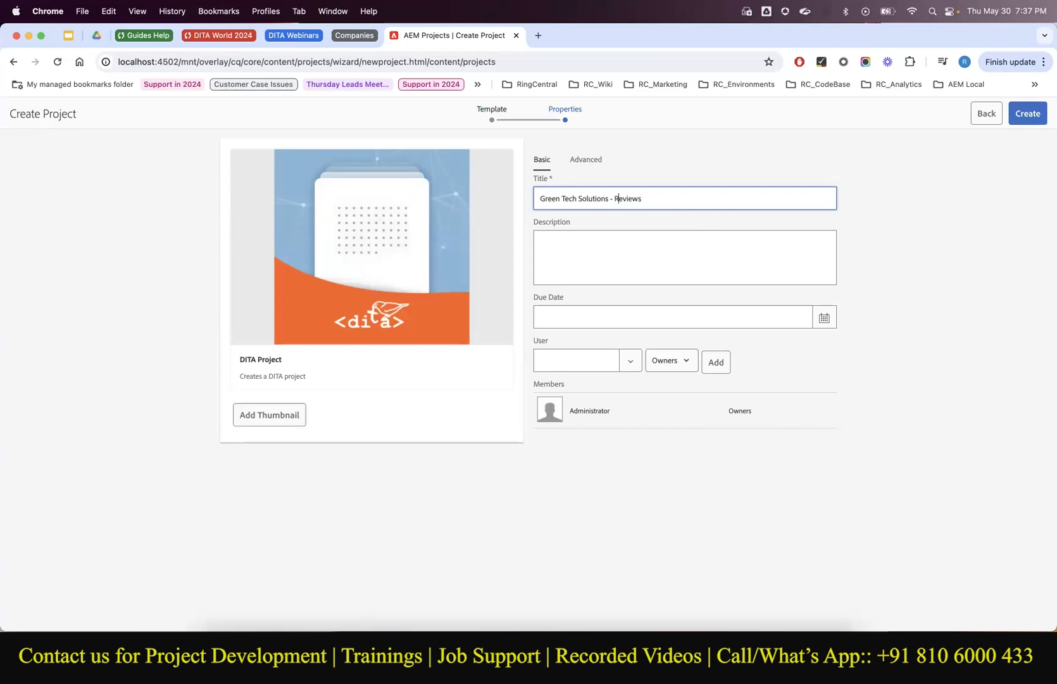
pyautogui.write('Content')
pyautogui.click(595, 245)
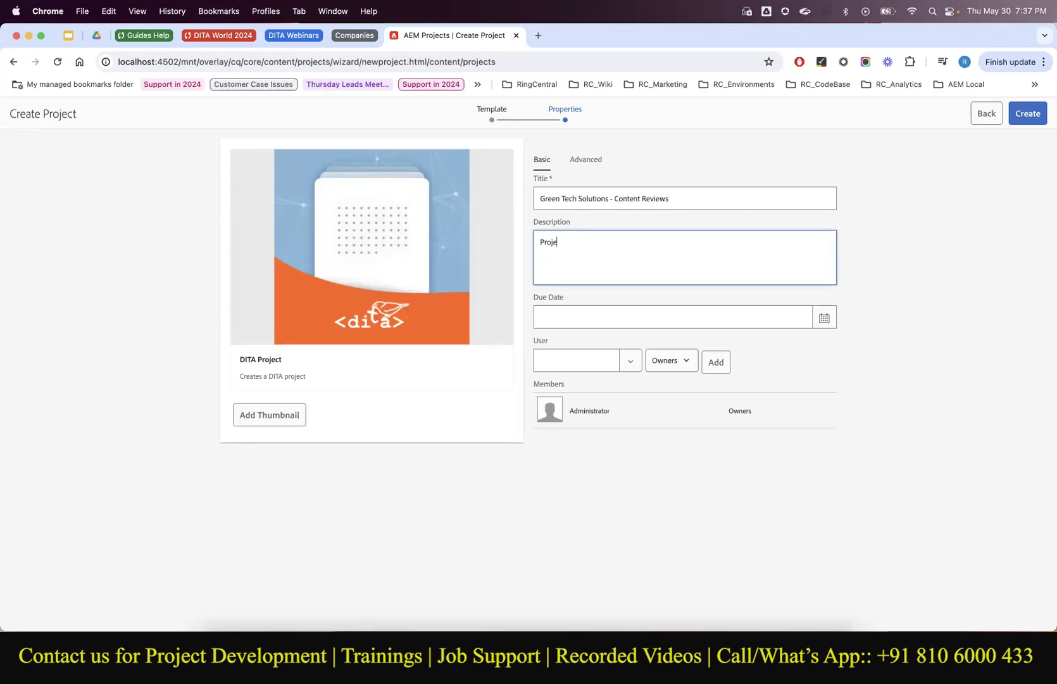
pyautogui.write('Project used to manage reviw')
pyautogui.press('BackSpace')
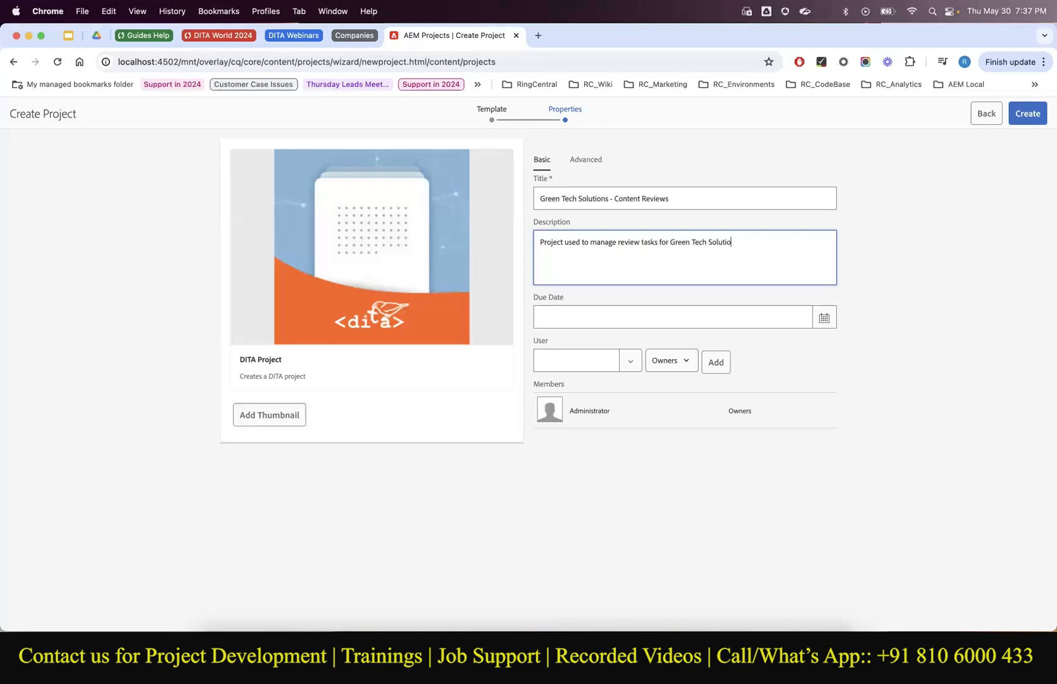
pyautogui.click(597, 298)
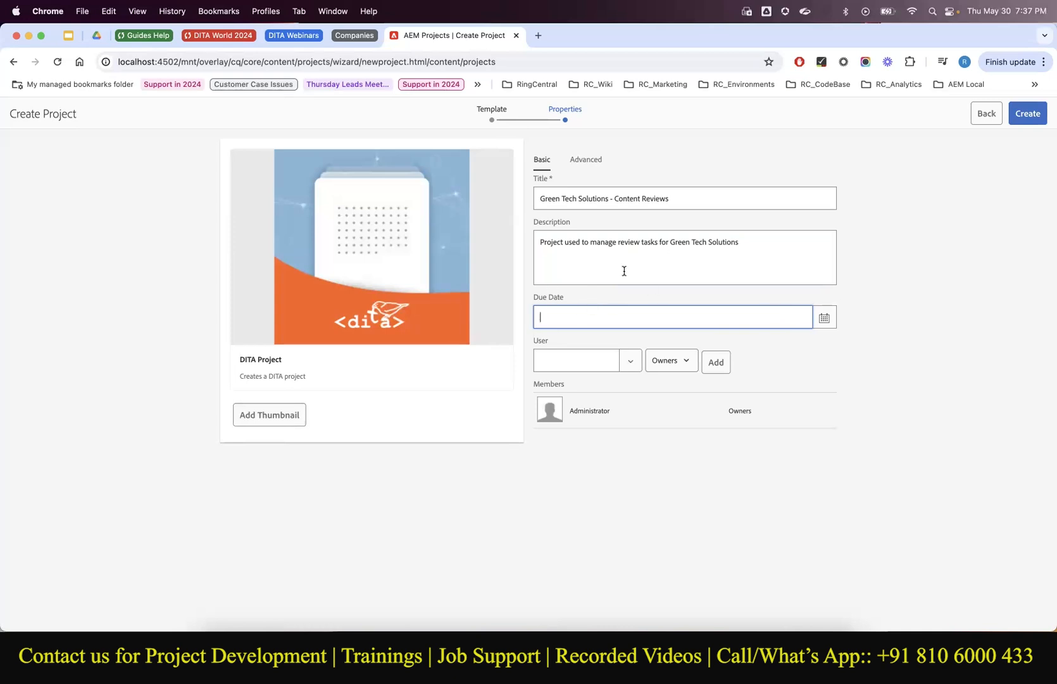
pyautogui.click(595, 355)
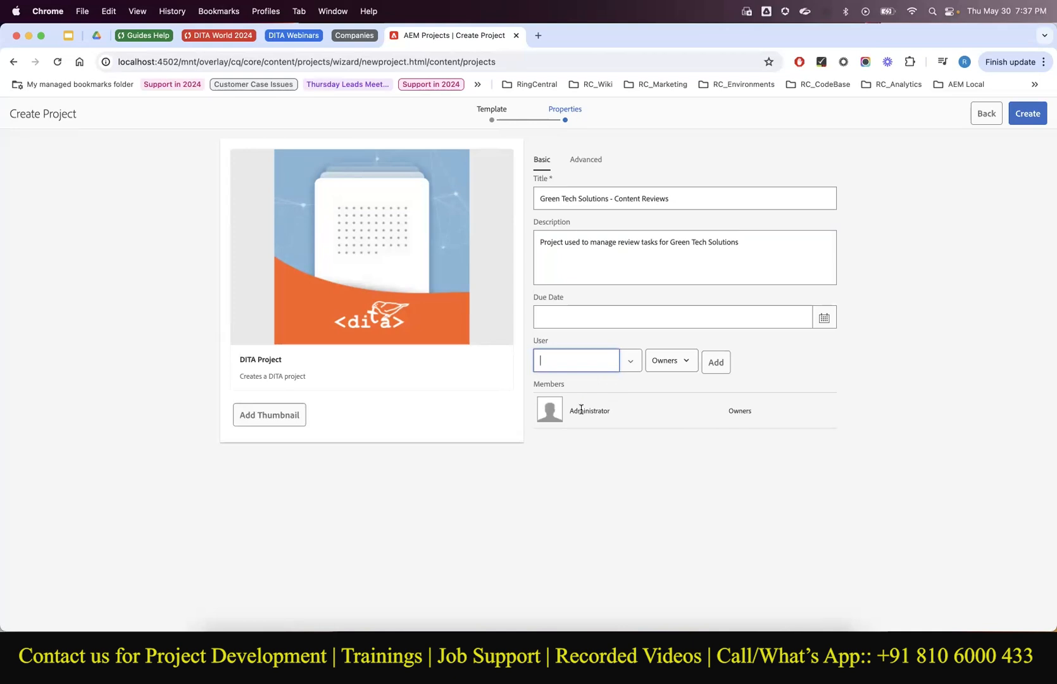
# Add the searched user as a Reviewers member, then create the project and open it.
pyautogui.write('rka')
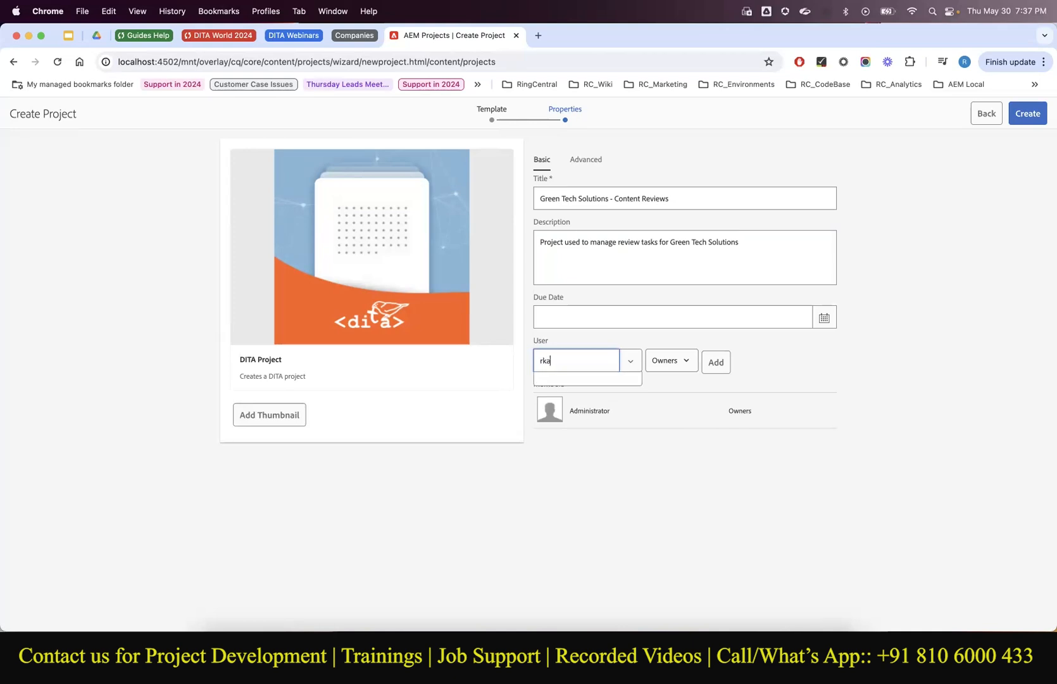
pyautogui.write('esh')
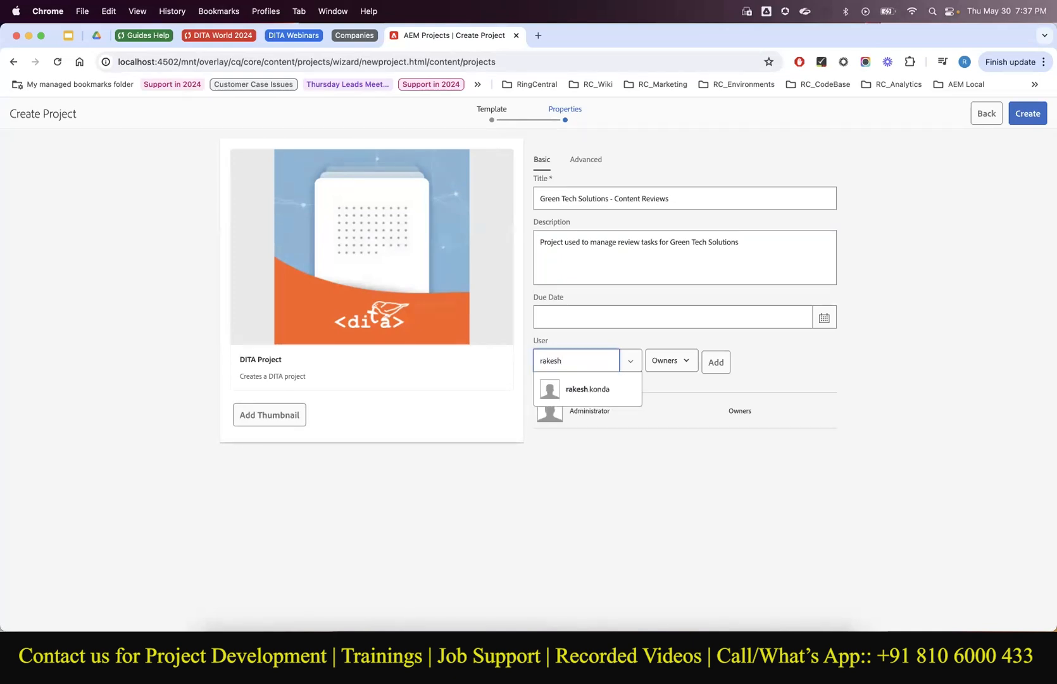
pyautogui.click(590, 395)
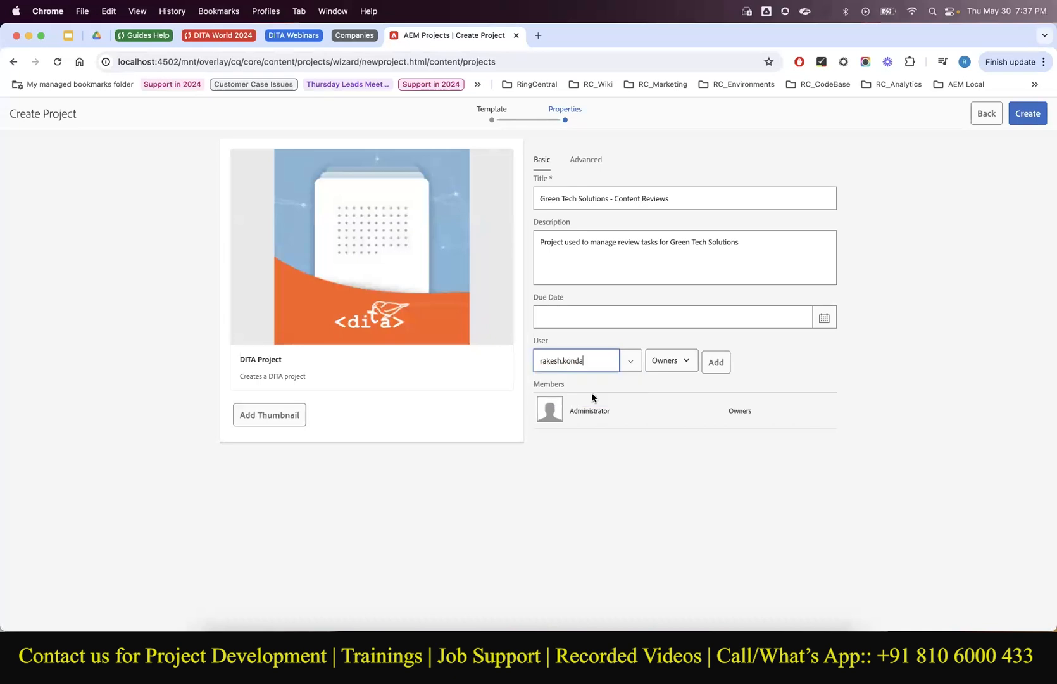
pyautogui.click(672, 367)
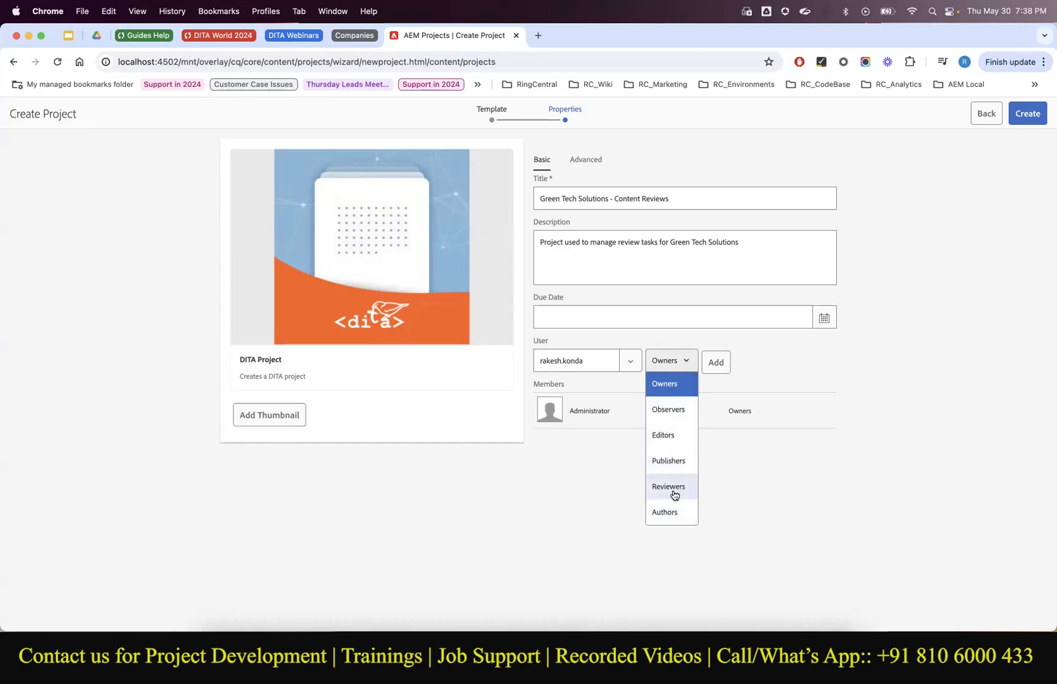
pyautogui.click(673, 492)
pyautogui.click(729, 361)
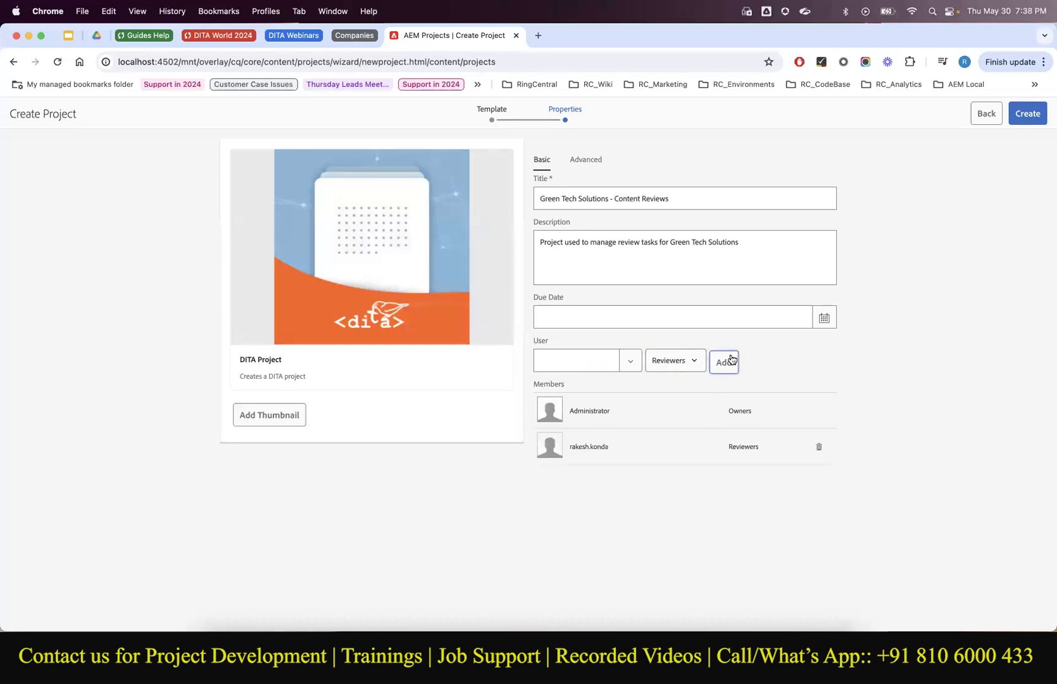
pyautogui.click(1021, 120)
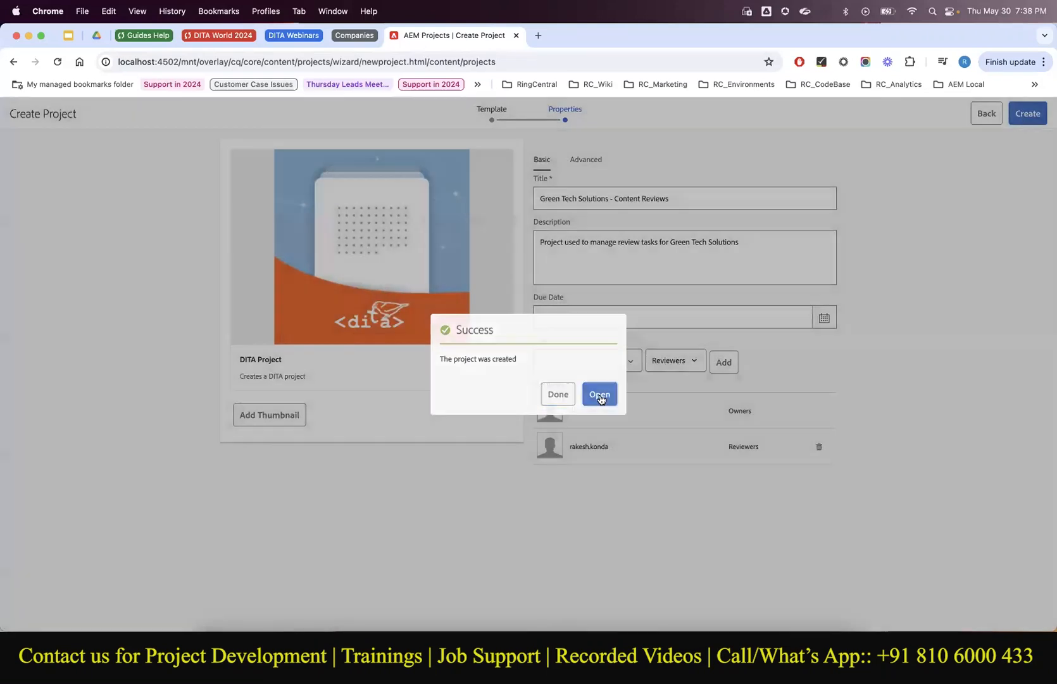
pyautogui.click(599, 395)
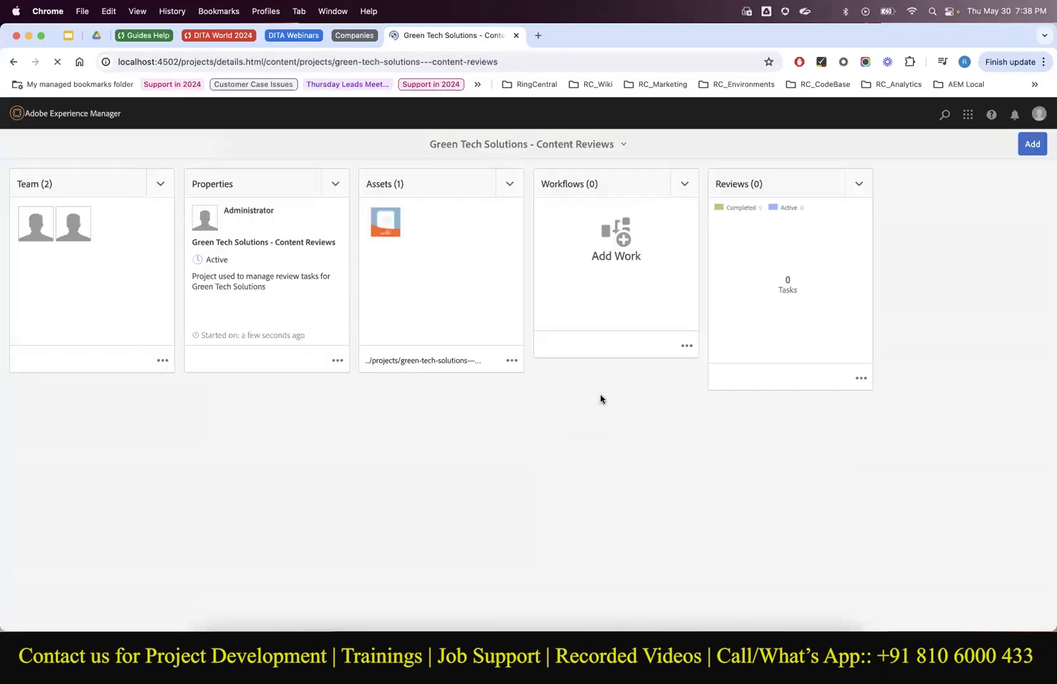
pyautogui.click(489, 146)
pyautogui.click(86, 119)
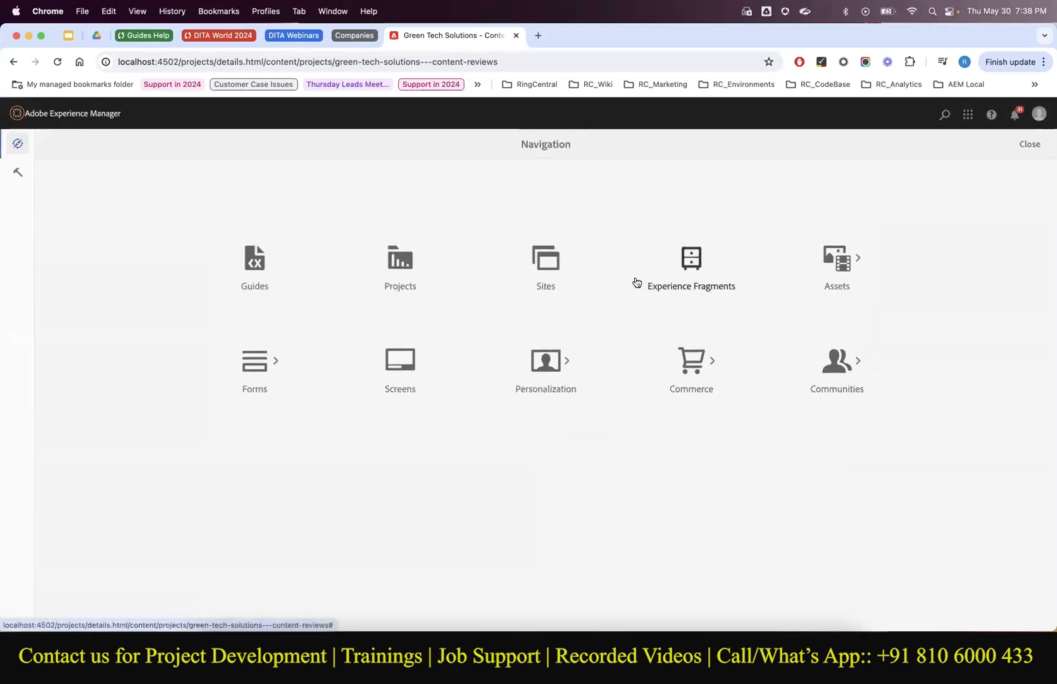
pyautogui.click(410, 268)
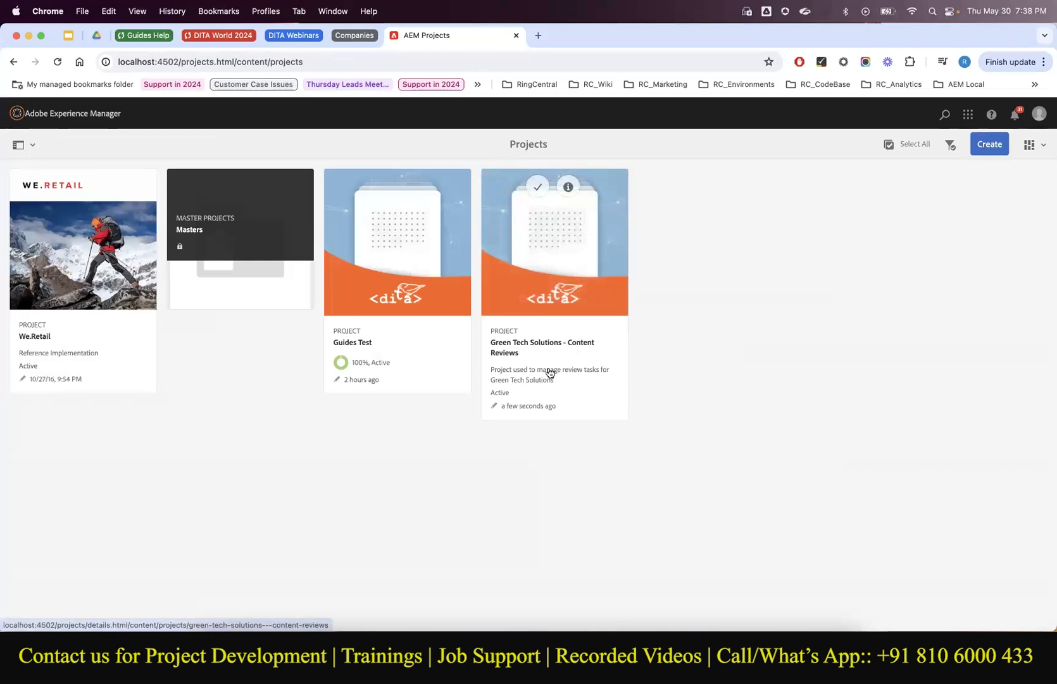
pyautogui.click(549, 373)
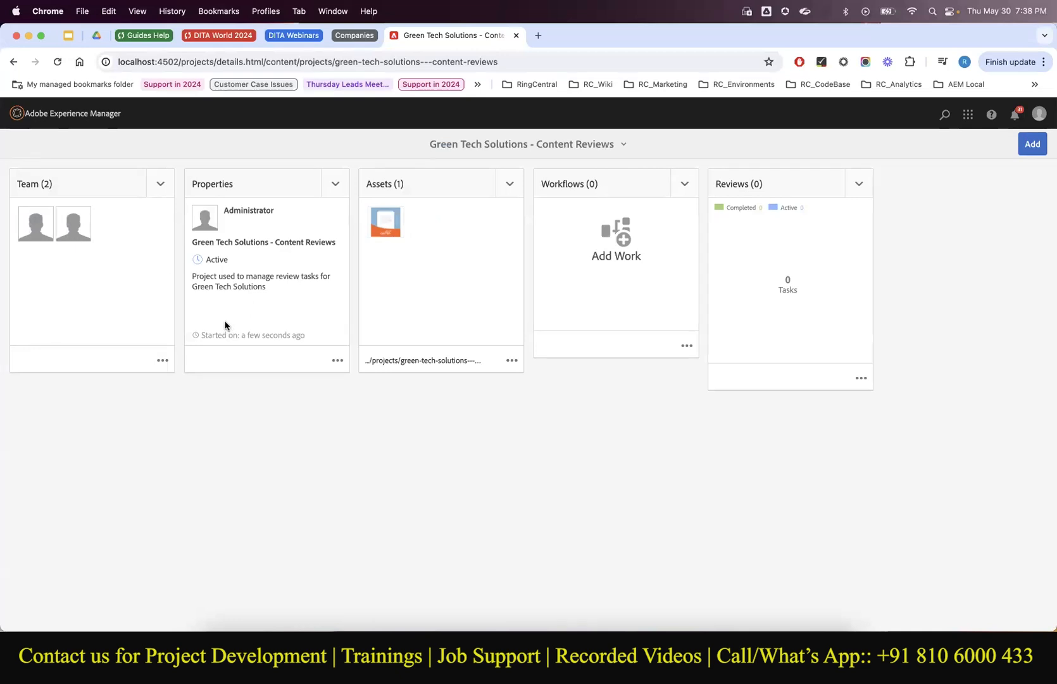
pyautogui.click(337, 360)
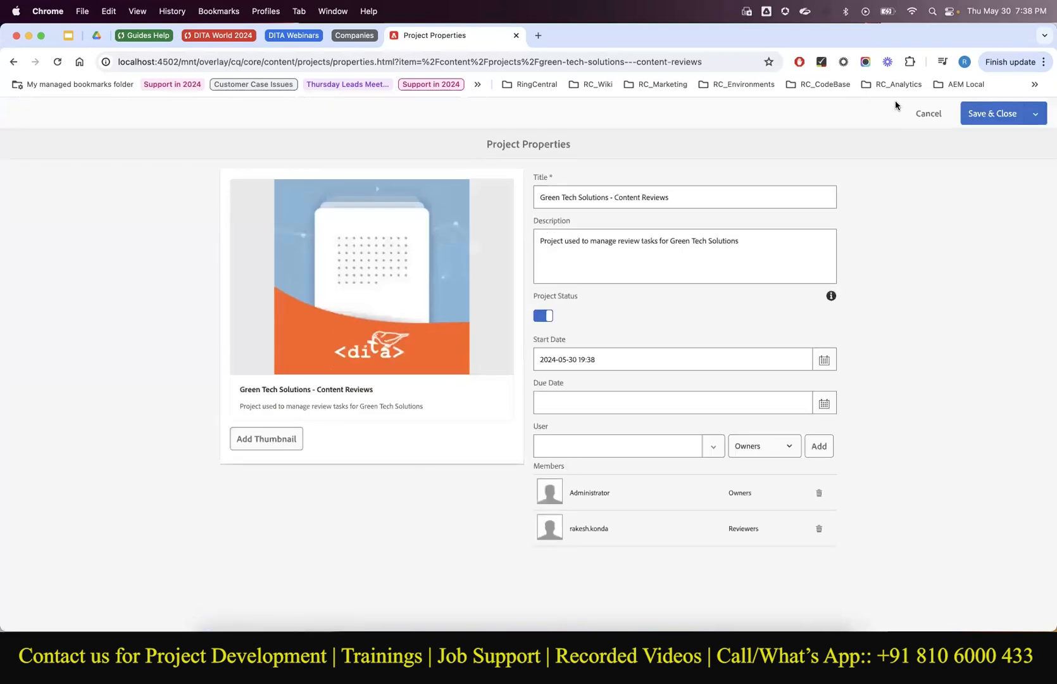
pyautogui.click(916, 112)
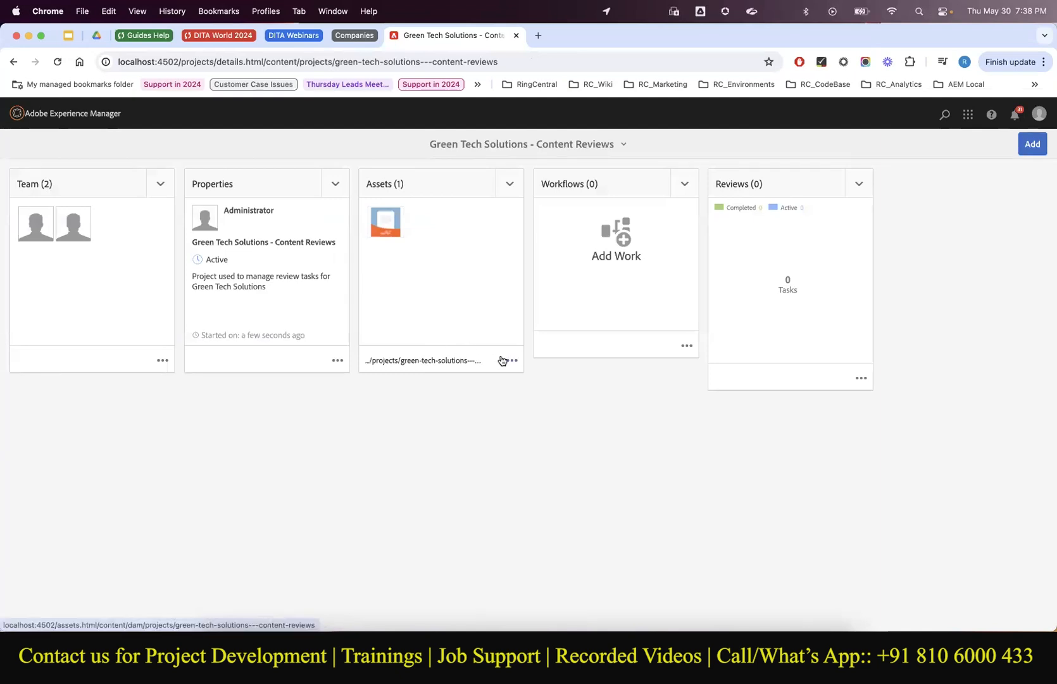
pyautogui.click(505, 361)
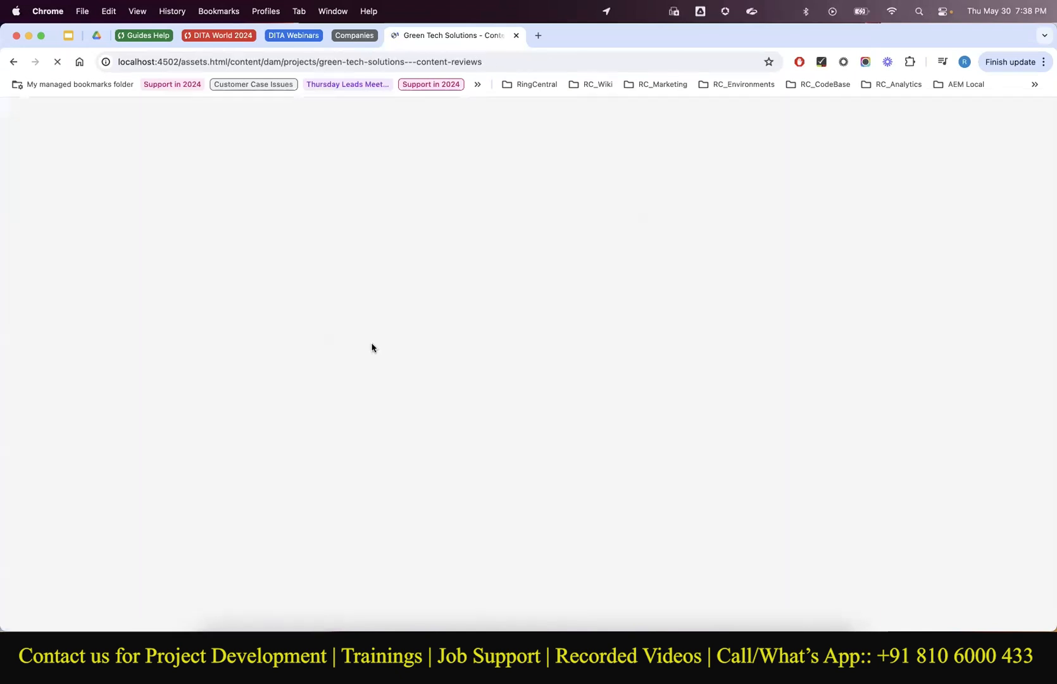
pyautogui.click(13, 62)
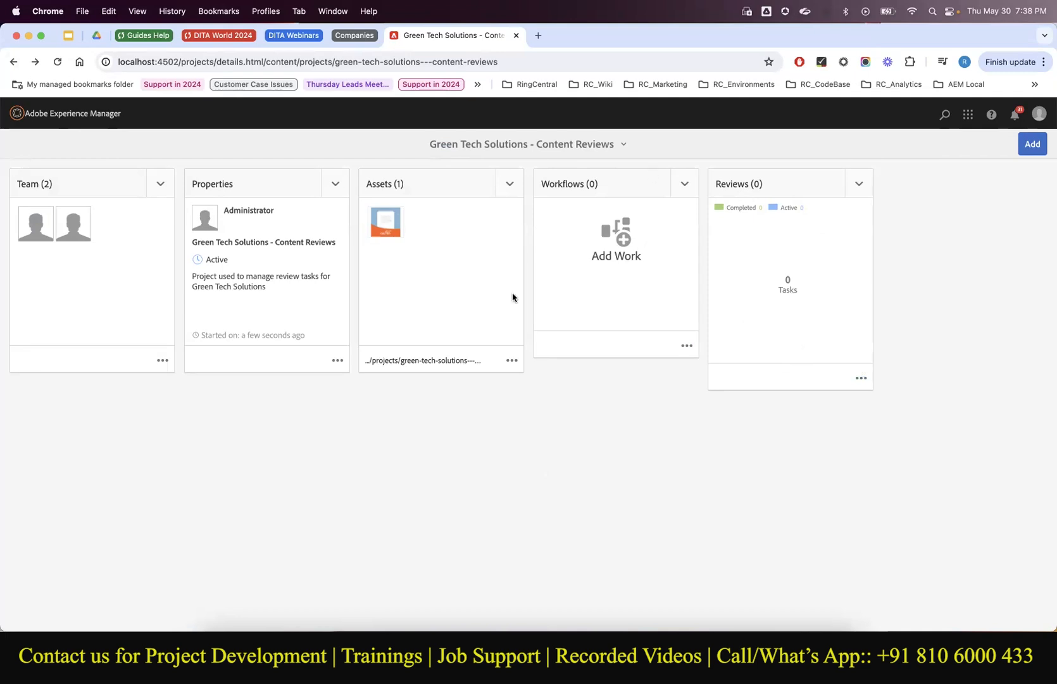
# Load localhost:4502 in a new tab and open Guides.
pyautogui.click(536, 35)
pyautogui.write('localhost:4502')
pyautogui.press('Return')
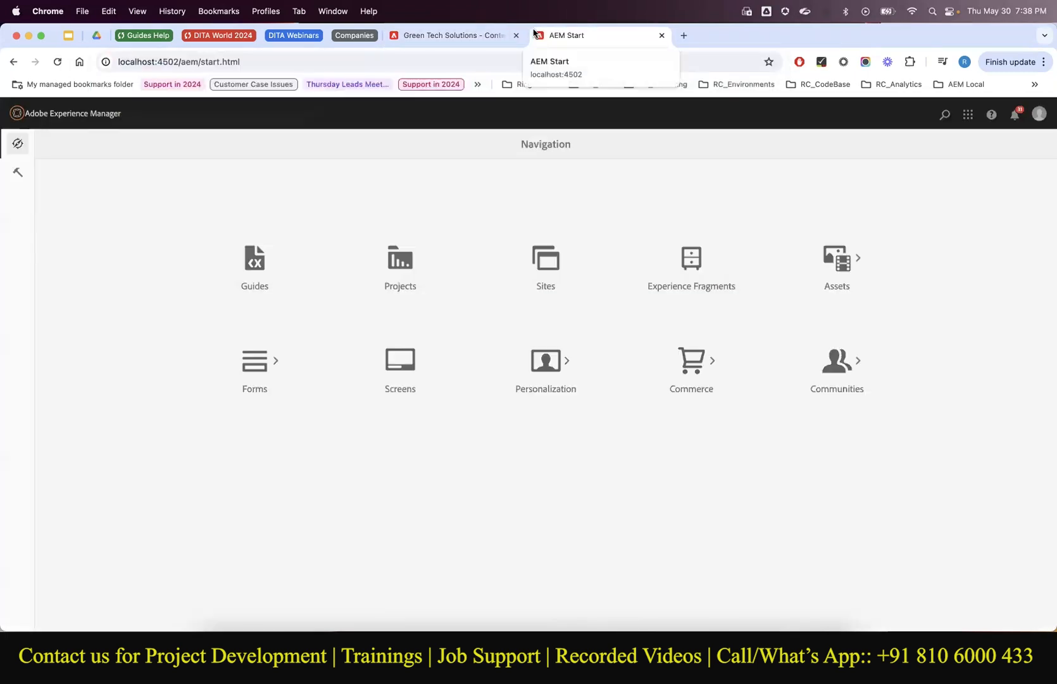
pyautogui.click(263, 272)
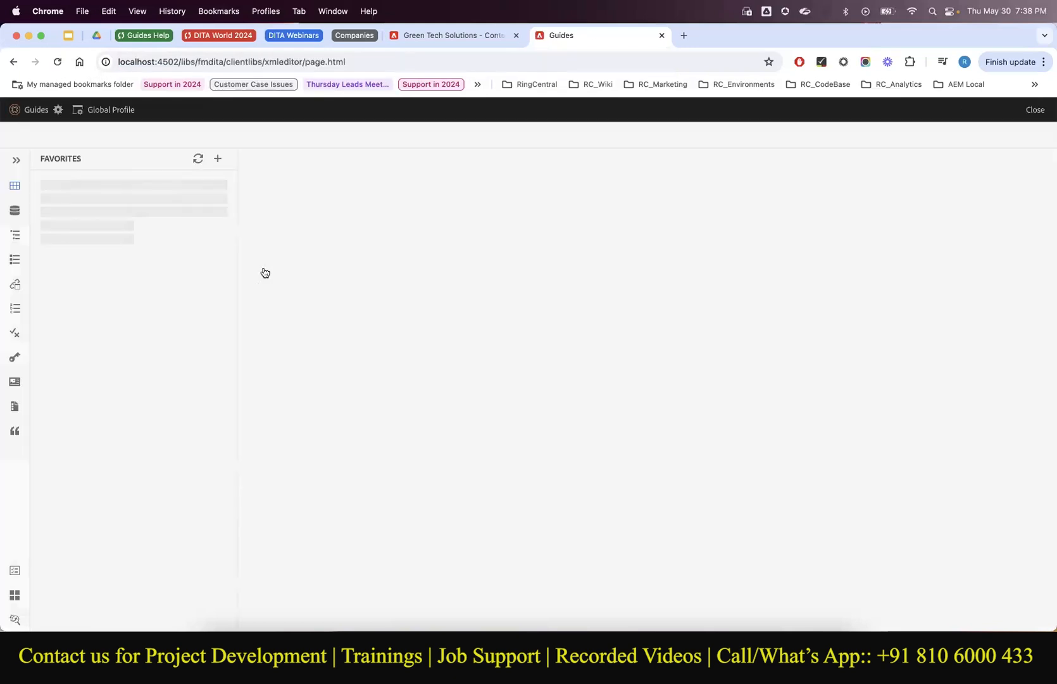
# In Repository View, browse to Green Tech Solutions > Products > Energy Saver > Topics and edit Using Energy Saver.
pyautogui.click(20, 211)
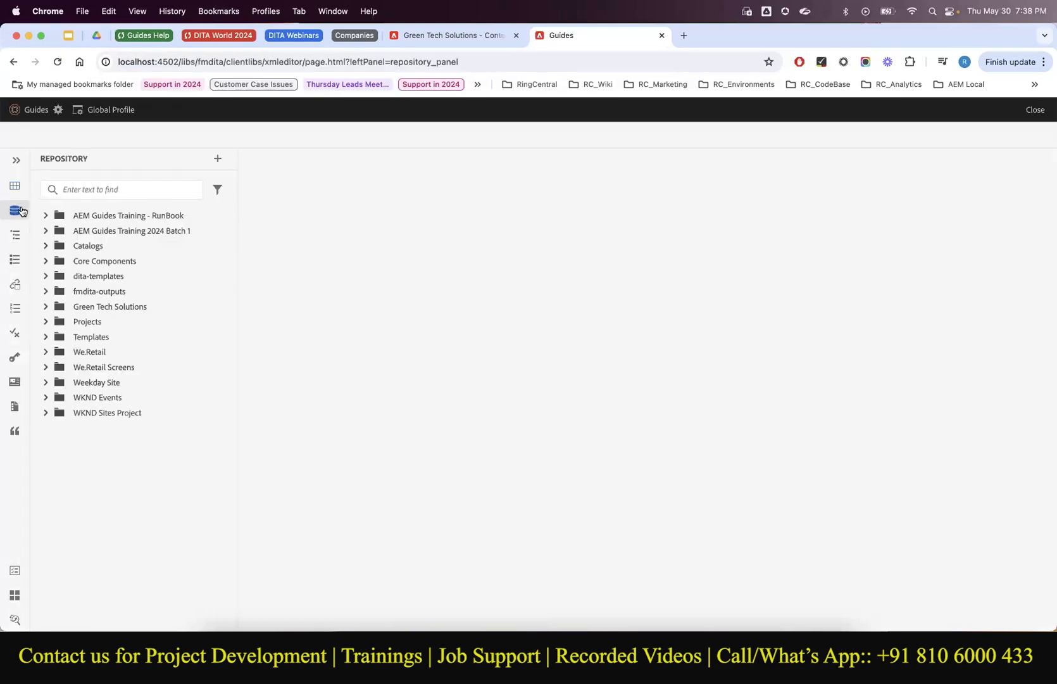
pyautogui.click(17, 160)
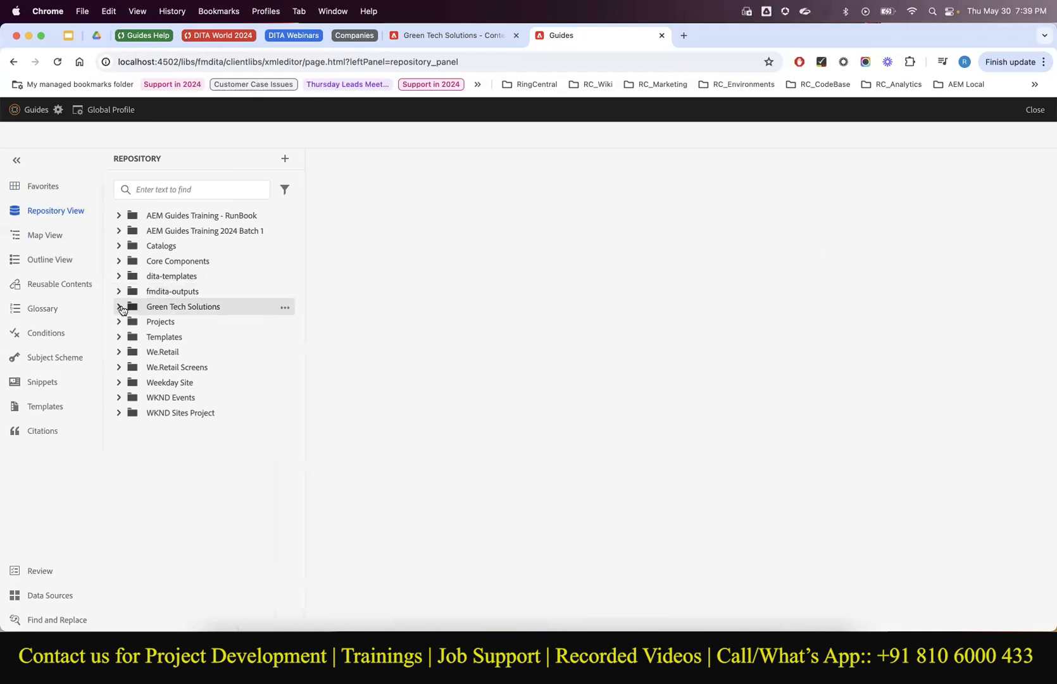
pyautogui.click(119, 307)
pyautogui.click(128, 323)
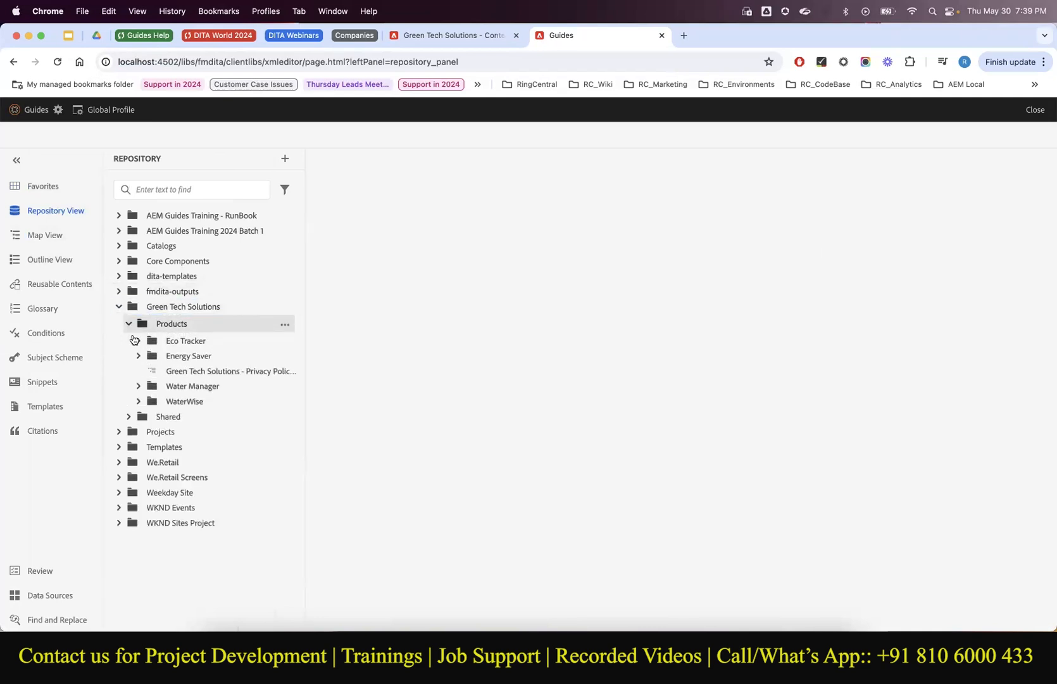
pyautogui.click(138, 356)
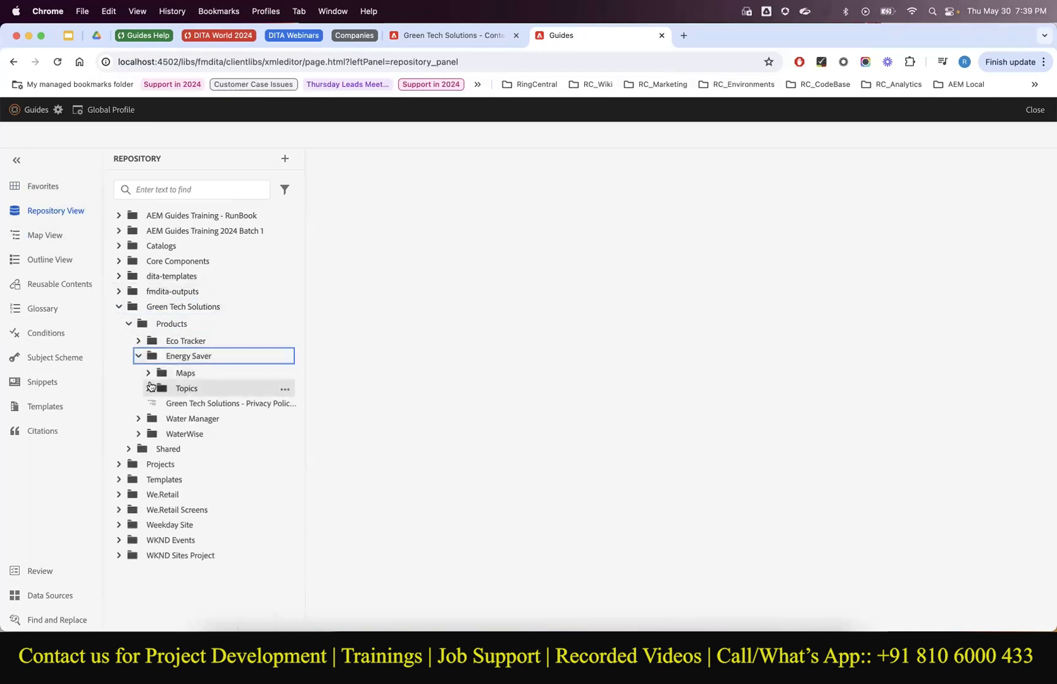
pyautogui.click(149, 387)
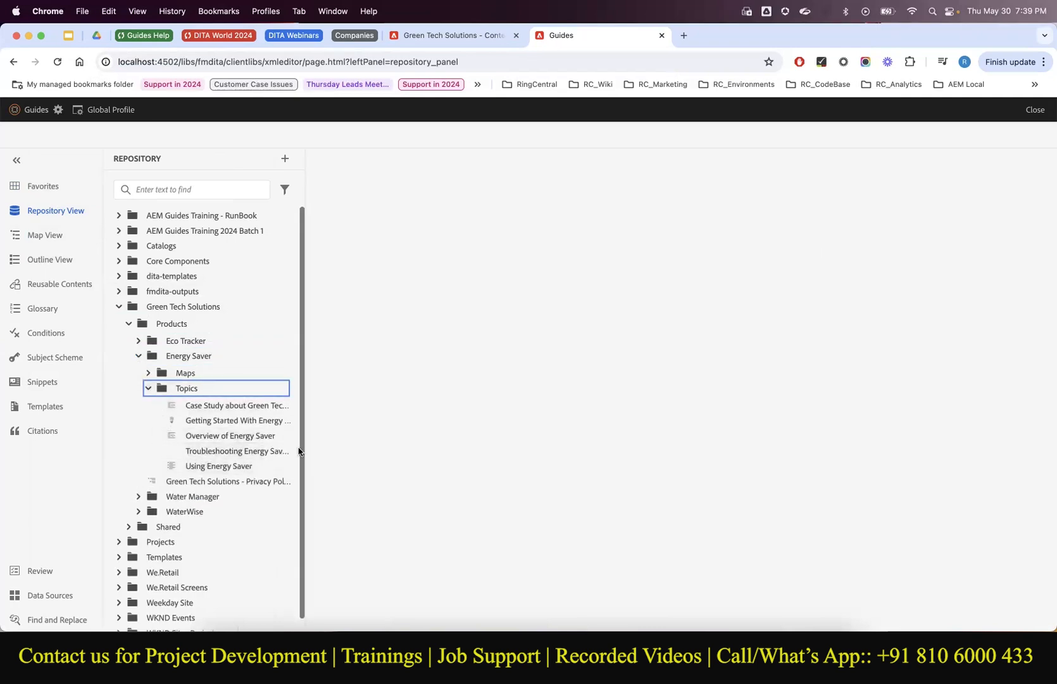
pyautogui.moveTo(303, 448); pyautogui.dragTo(328, 449)
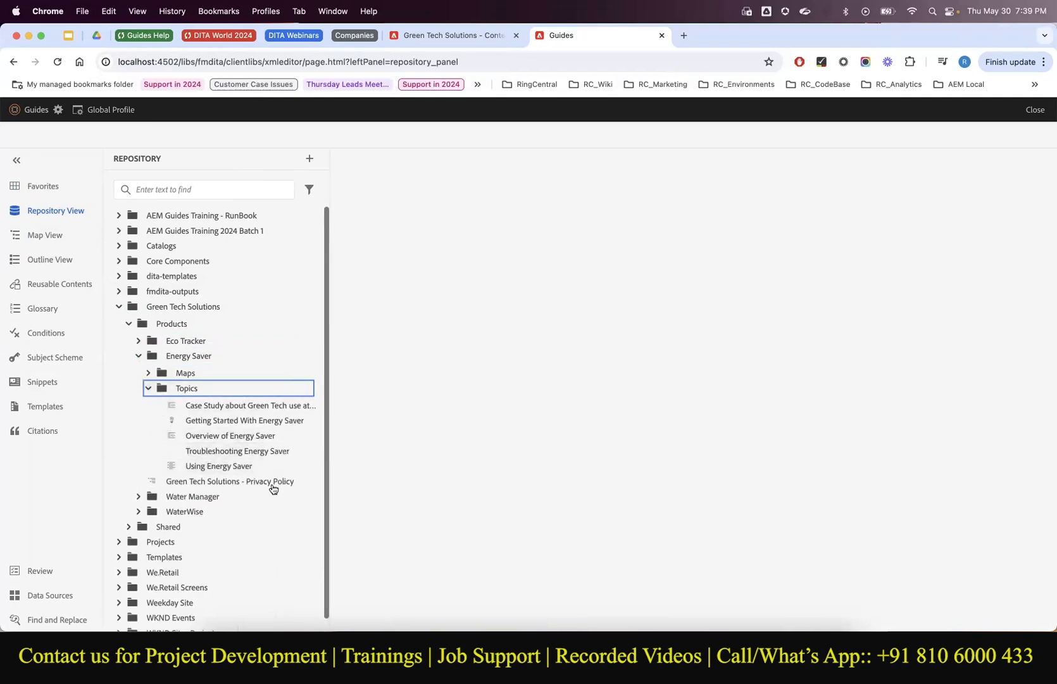
pyautogui.click(245, 465)
pyautogui.click(304, 470)
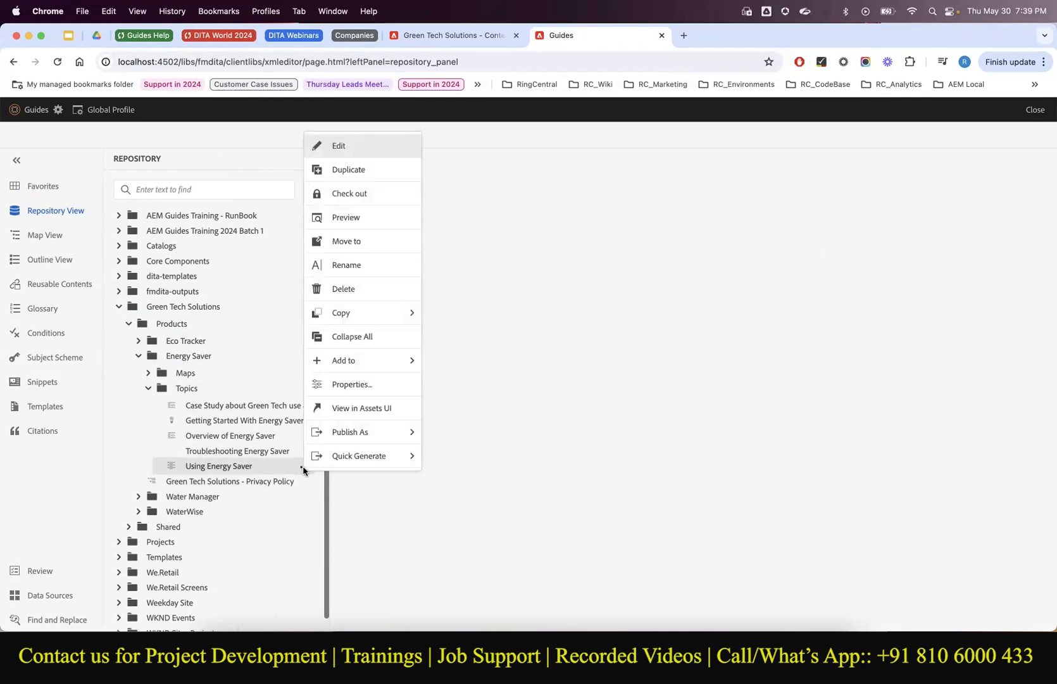
pyautogui.click(339, 146)
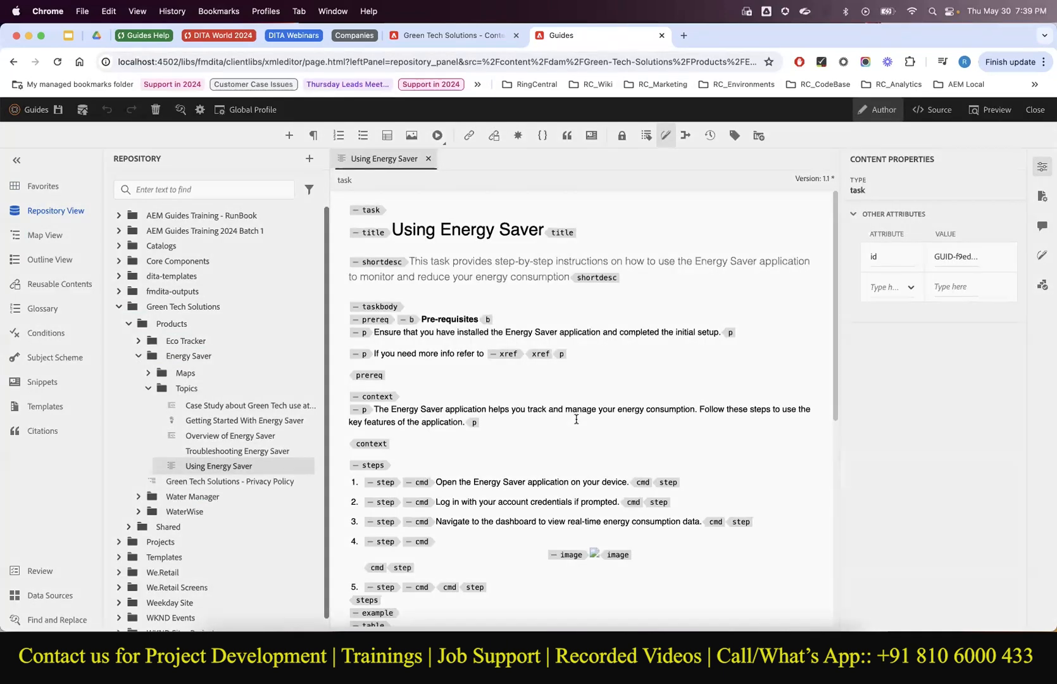
# Open Troubleshooting Energy Saver for editing and close the Using Energy Saver topic.
pyautogui.scroll(-10, 575, 418)
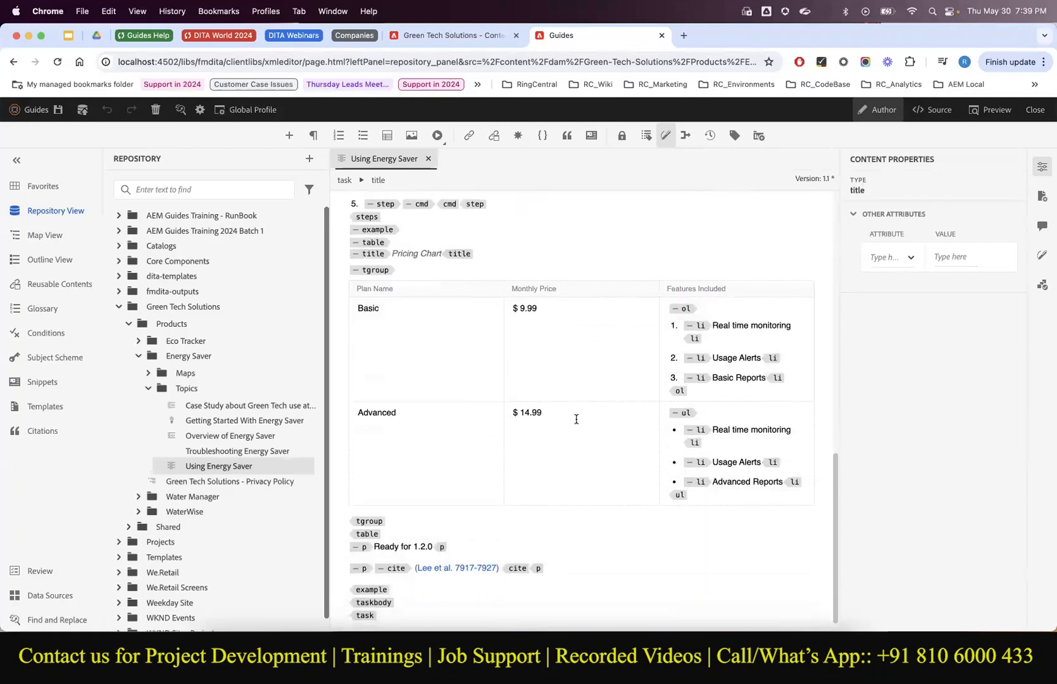
pyautogui.click(302, 454)
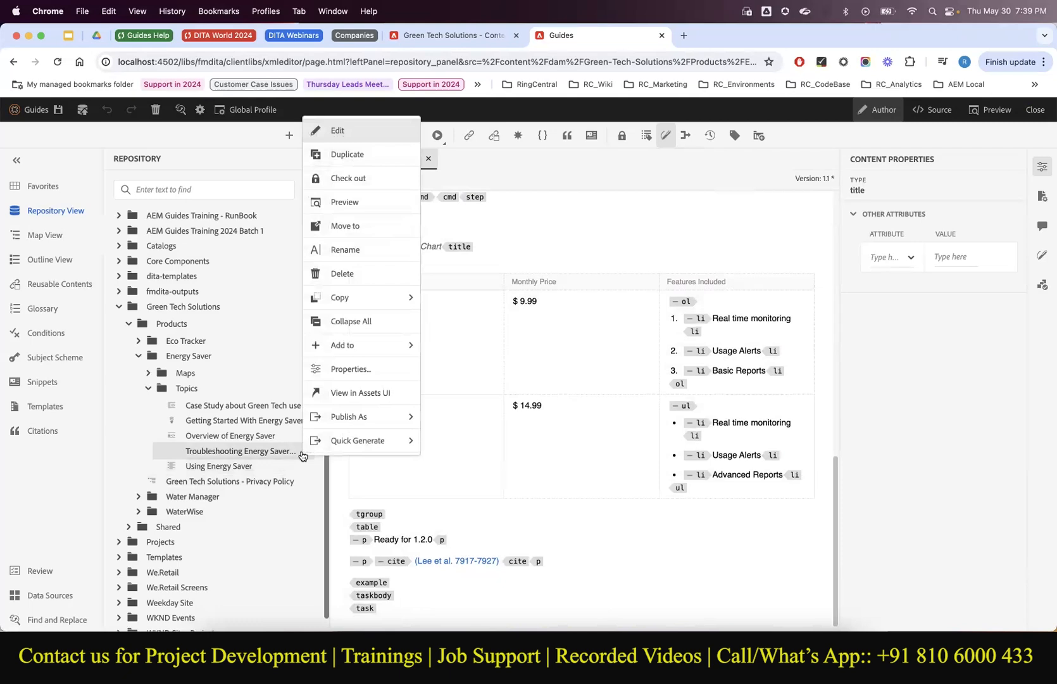
pyautogui.click(387, 133)
pyautogui.scroll(-6, 473, 424)
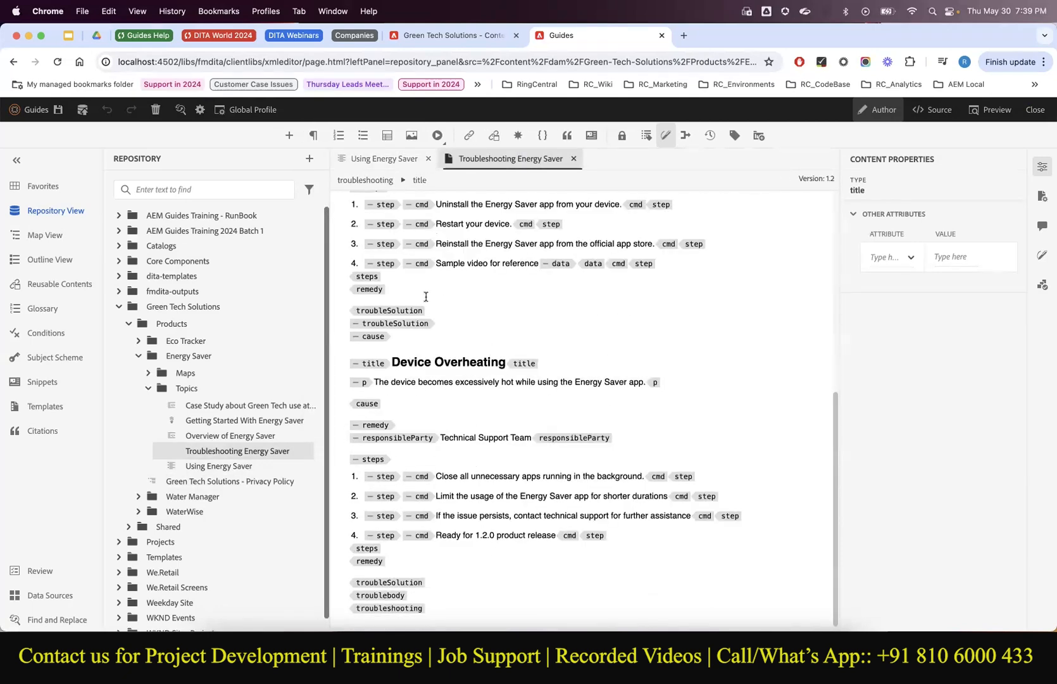
pyautogui.scroll(5, 451, 188)
pyautogui.click(428, 158)
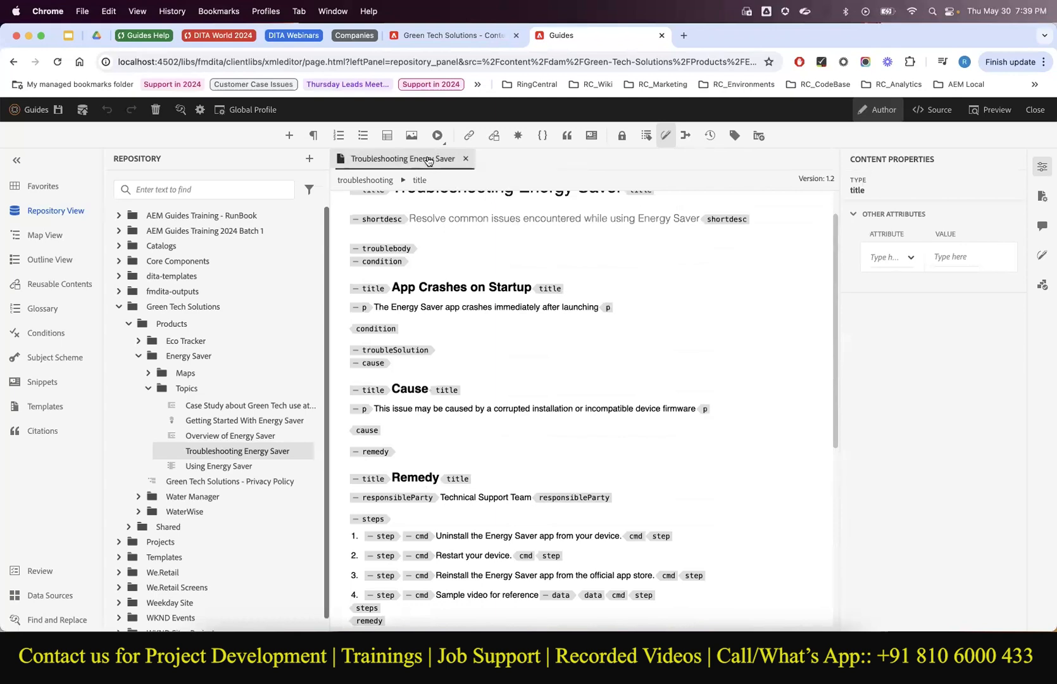
pyautogui.scroll(-5, 480, 403)
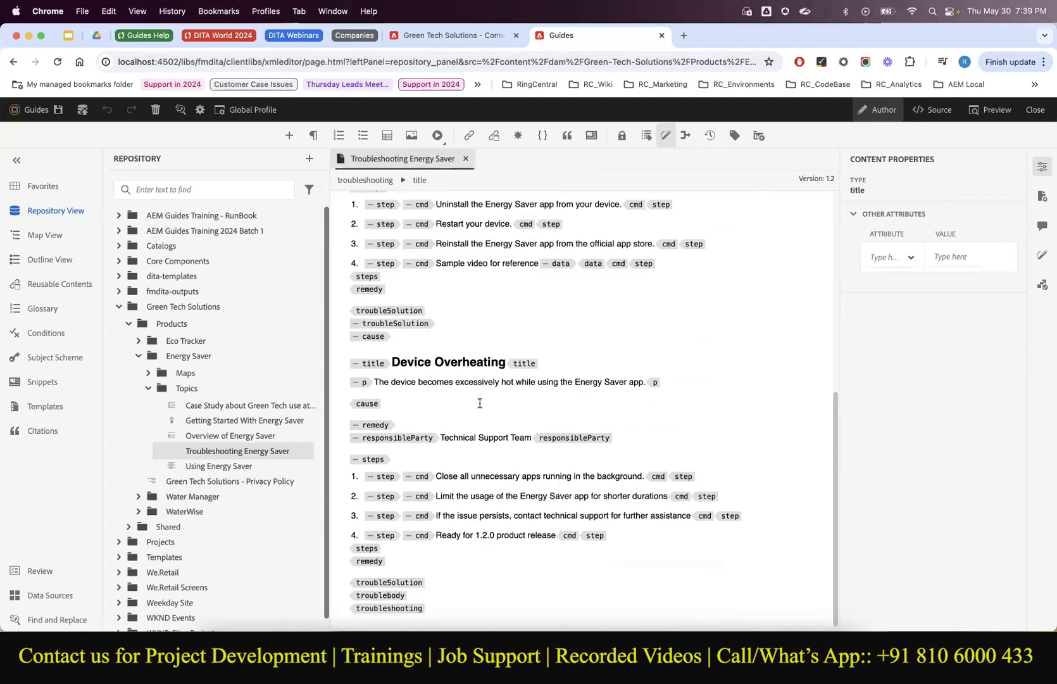
pyautogui.click(303, 453)
pyautogui.click(569, 348)
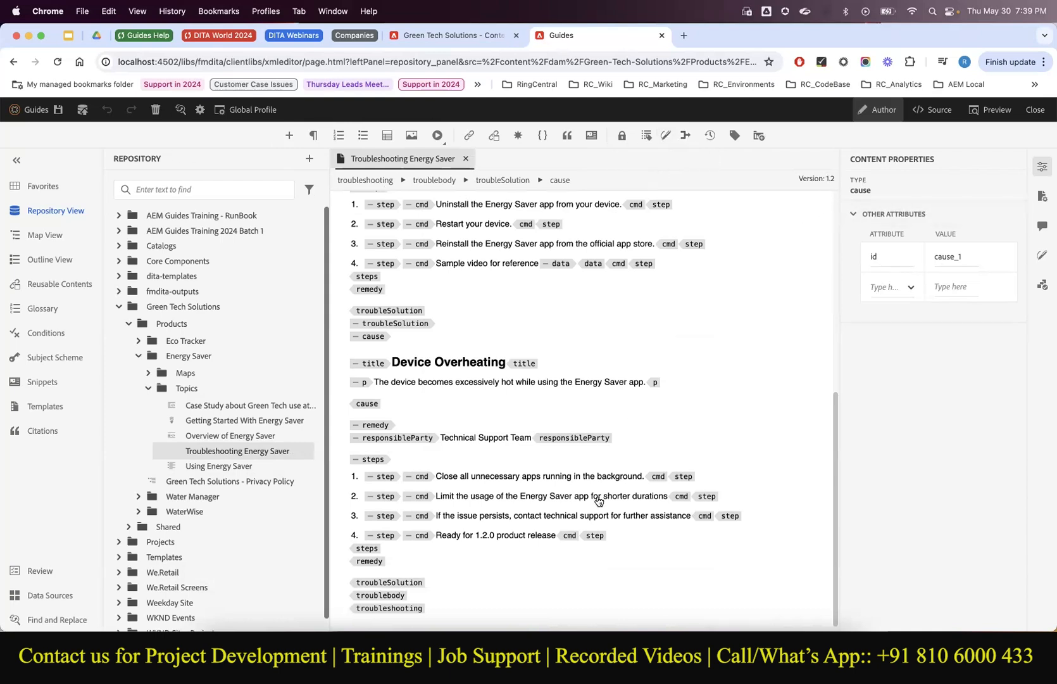
# Add a fifth step 'Thank you' after the Ready for 1.2.0 product release step and save.
pyautogui.click(559, 533)
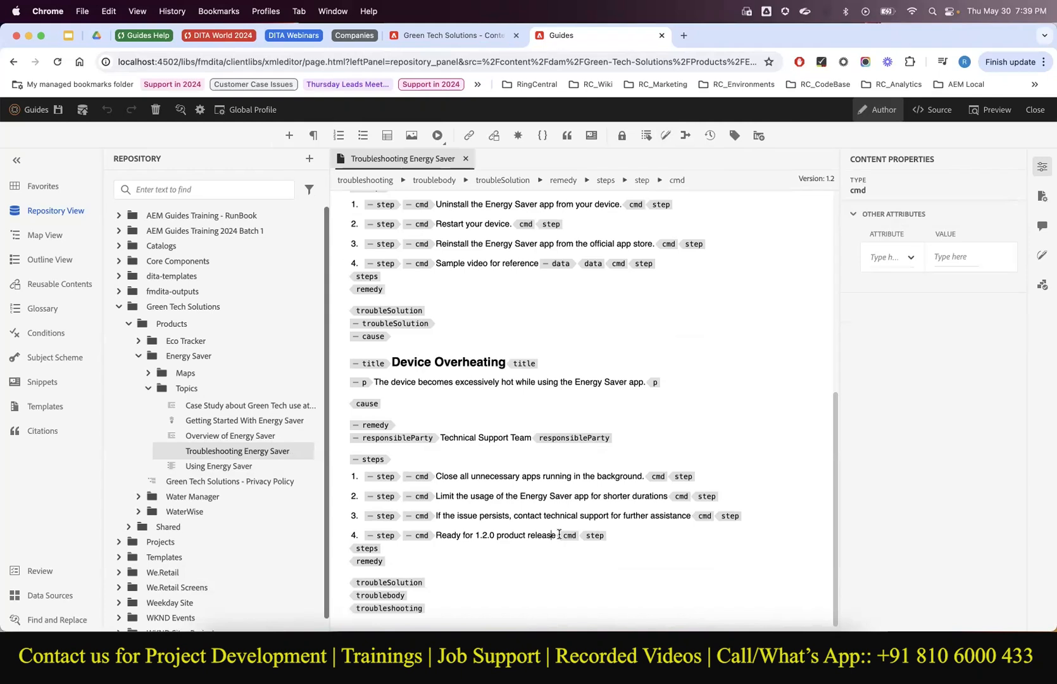
pyautogui.press('Return')
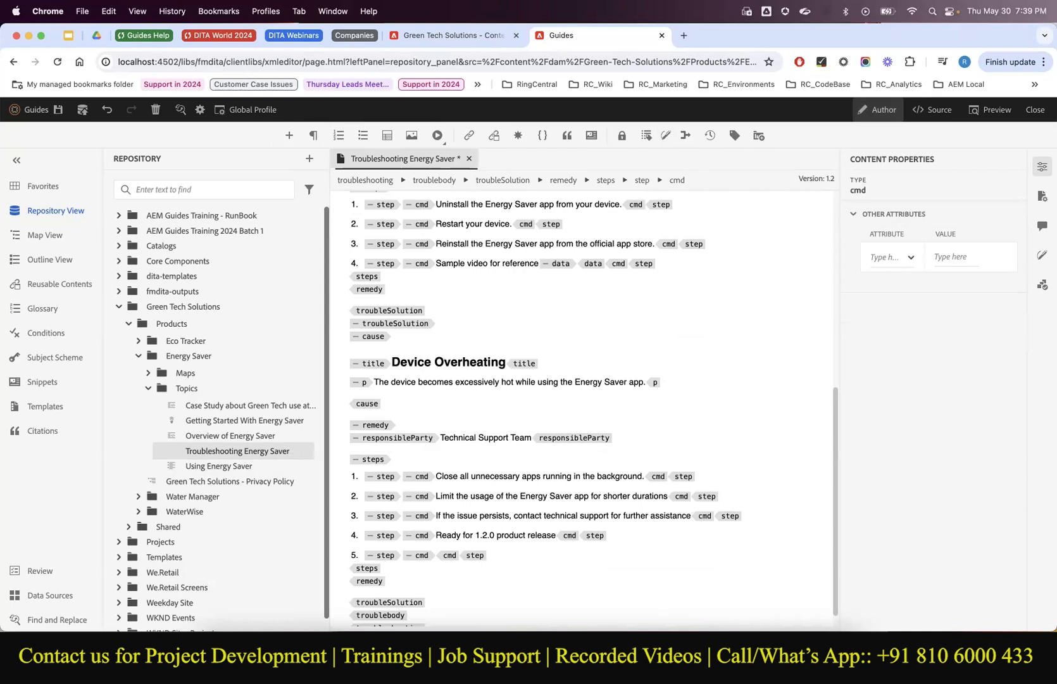
pyautogui.write('Thank you')
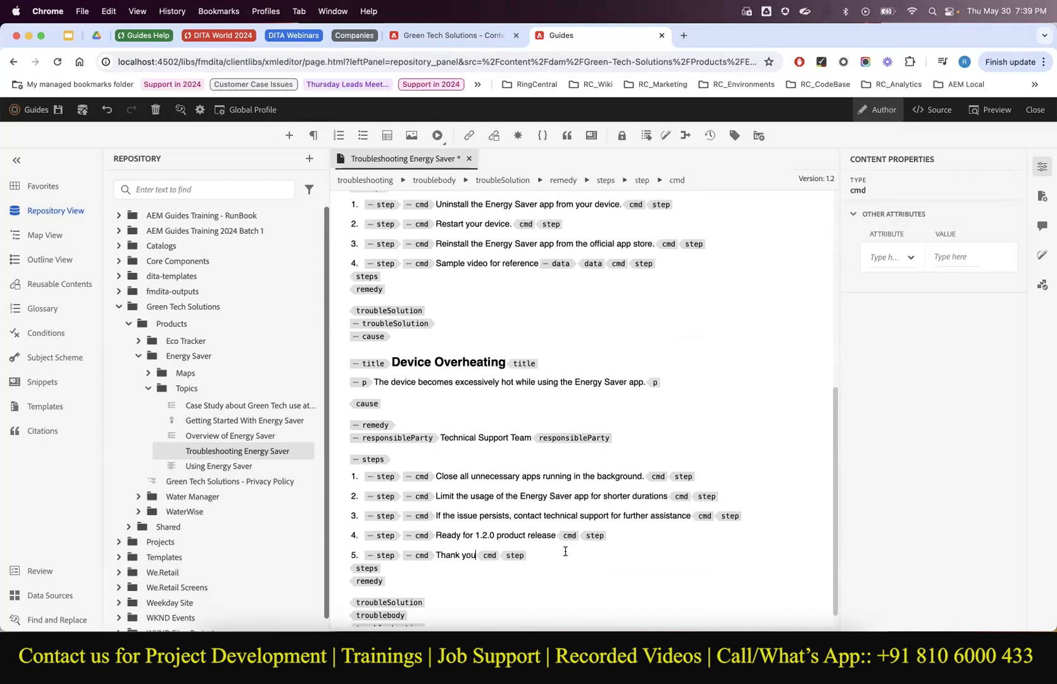
pyautogui.click(59, 109)
# Save Troubleshooting Energy Saver as new version 1.3 labelled 'Ready for Review'.
pyautogui.click(84, 109)
pyautogui.click(500, 369)
pyautogui.write('Ready for Review')
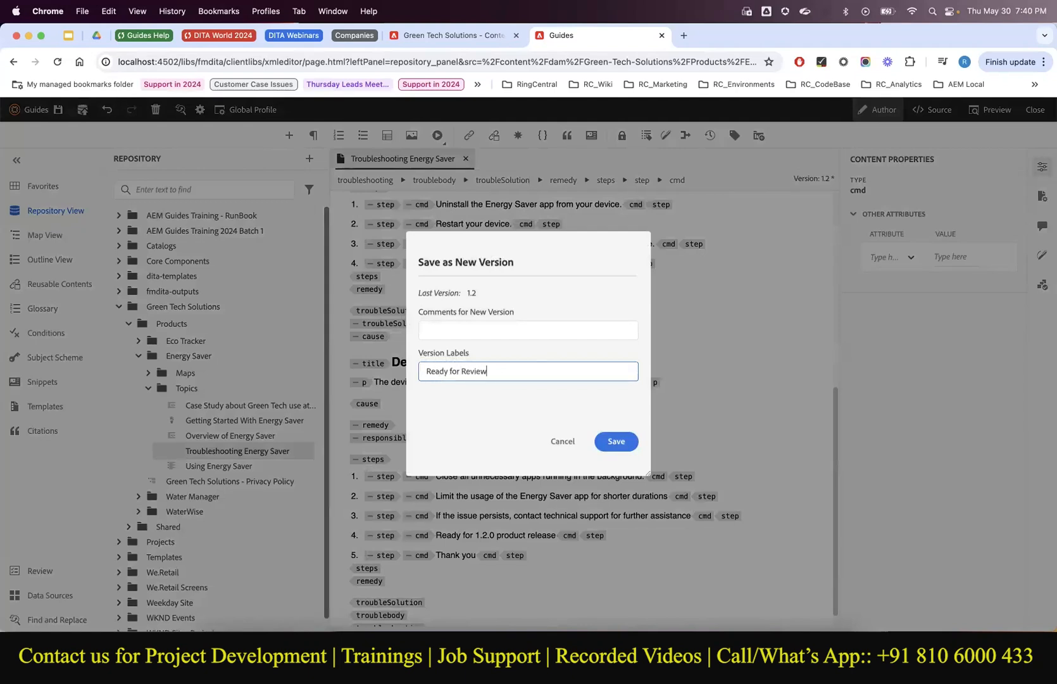
pyautogui.click(606, 442)
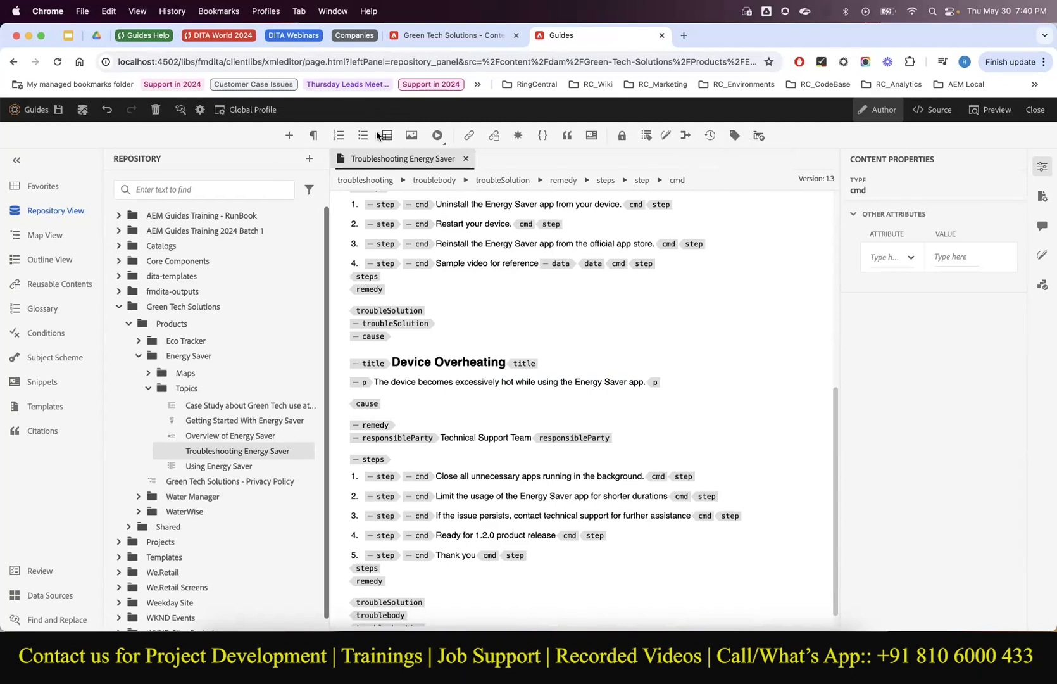
# Start a review task titled 'Energy Saver - Troubleshooting - Review'.
pyautogui.click(759, 135)
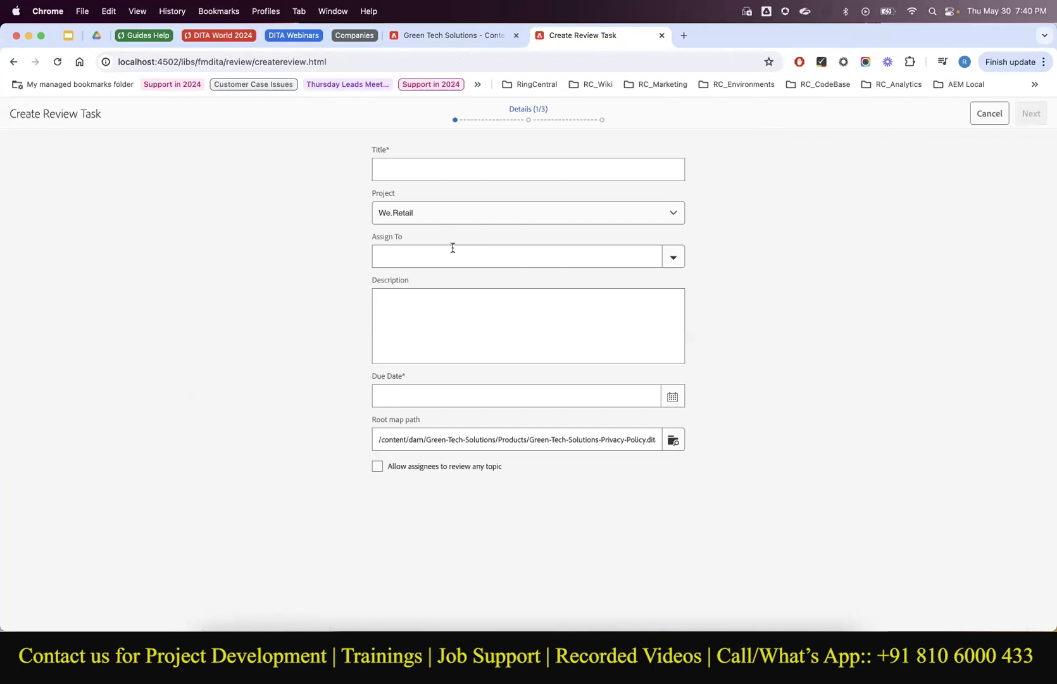
pyautogui.click(432, 173)
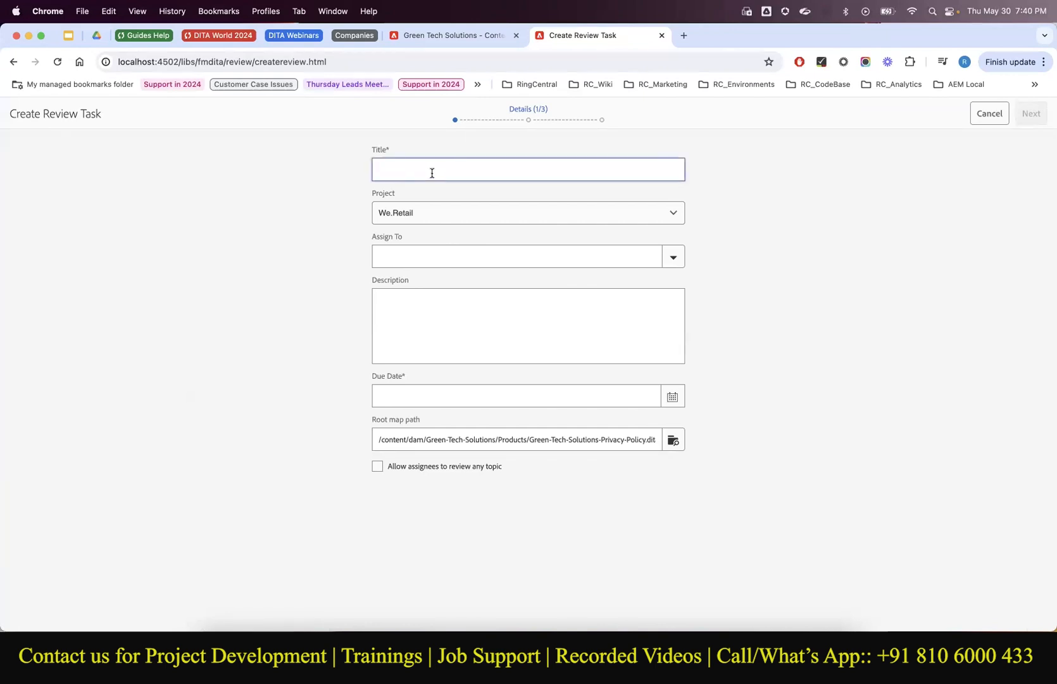
pyautogui.write('Energey')
pyautogui.press('BackSpace')
pyautogui.write('save')
pyautogui.write('Savw')
pyautogui.write('Troubleshootin')
pyautogui.write('g - Review')
# Pick the Green Tech Solutions - Content Reviews project and assign the task to its member.
pyautogui.click(410, 215)
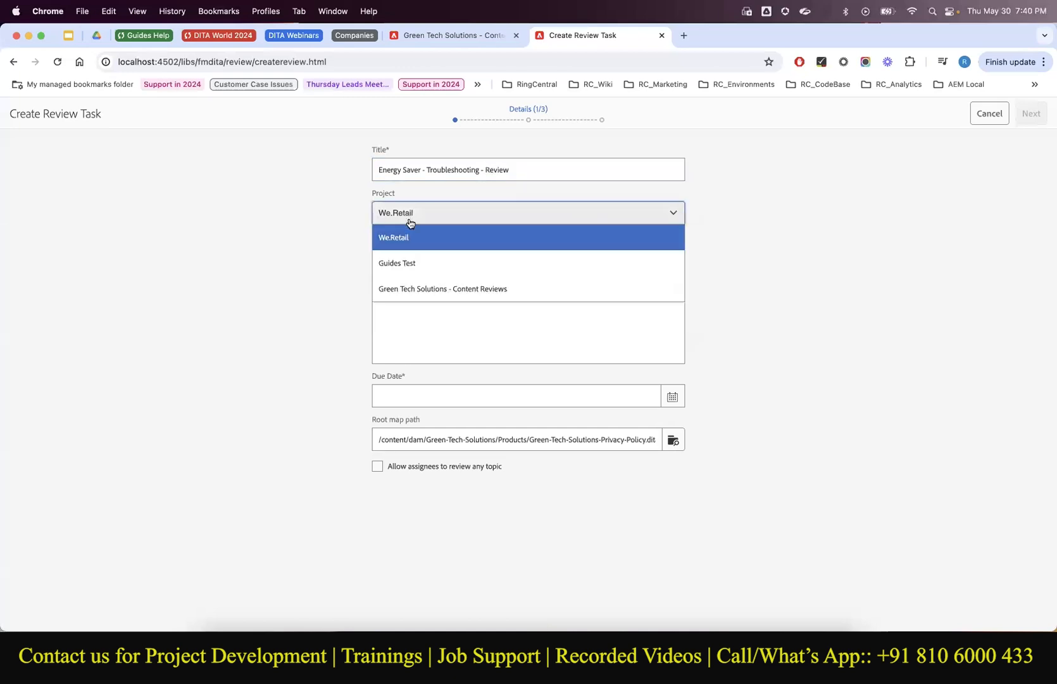
pyautogui.click(416, 289)
pyautogui.click(432, 261)
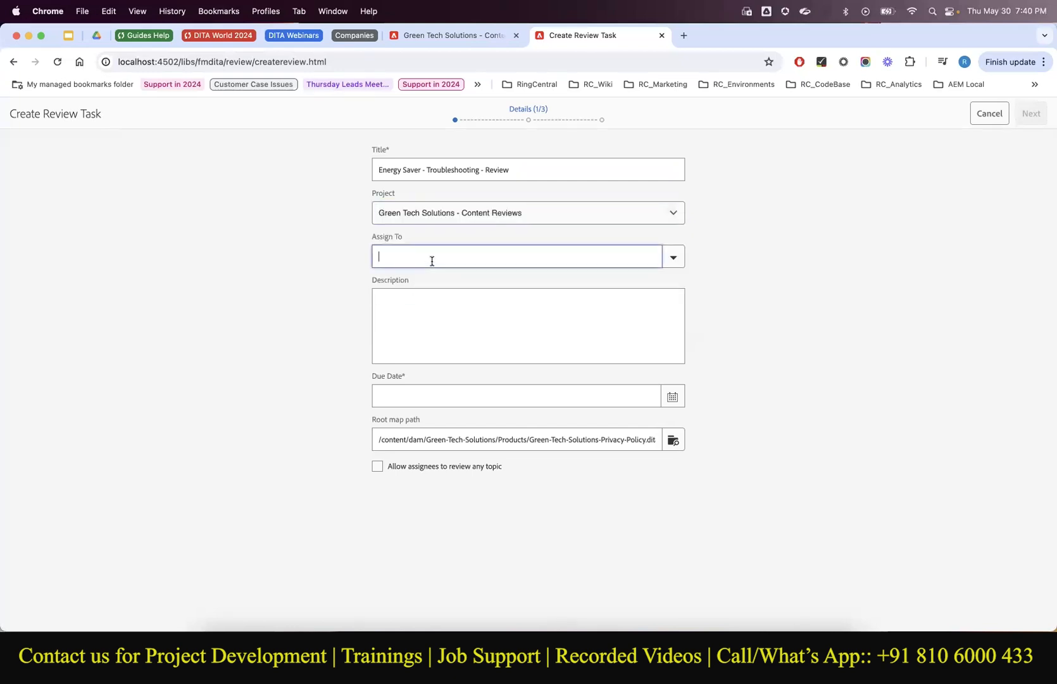
pyautogui.click(683, 266)
pyautogui.scroll(-3, 566, 317)
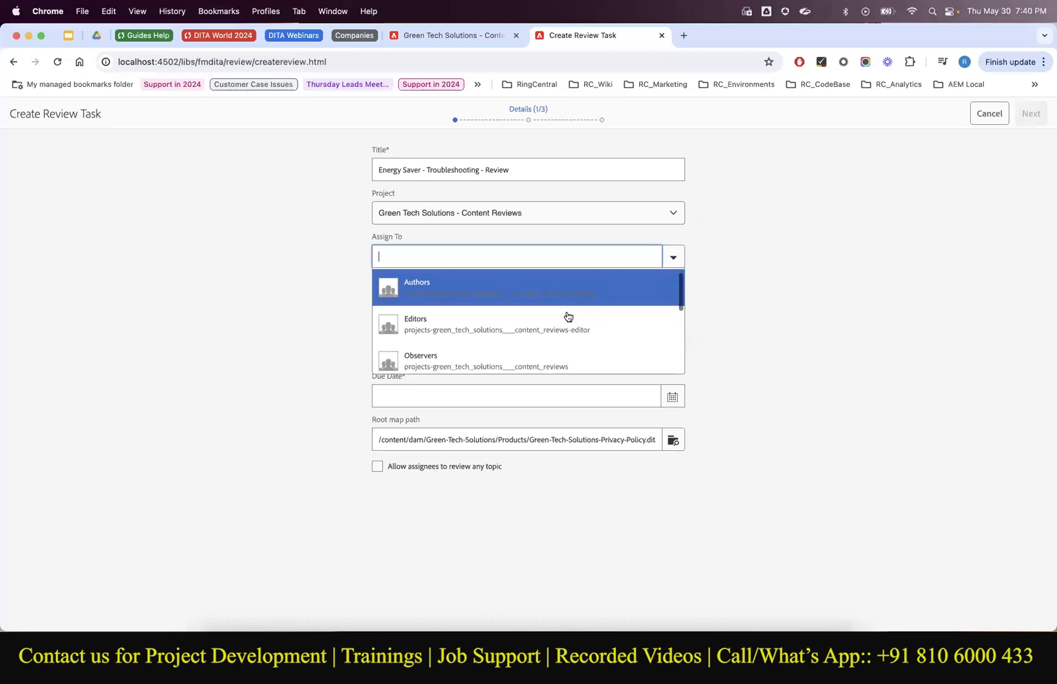
pyautogui.scroll(-3, 567, 317)
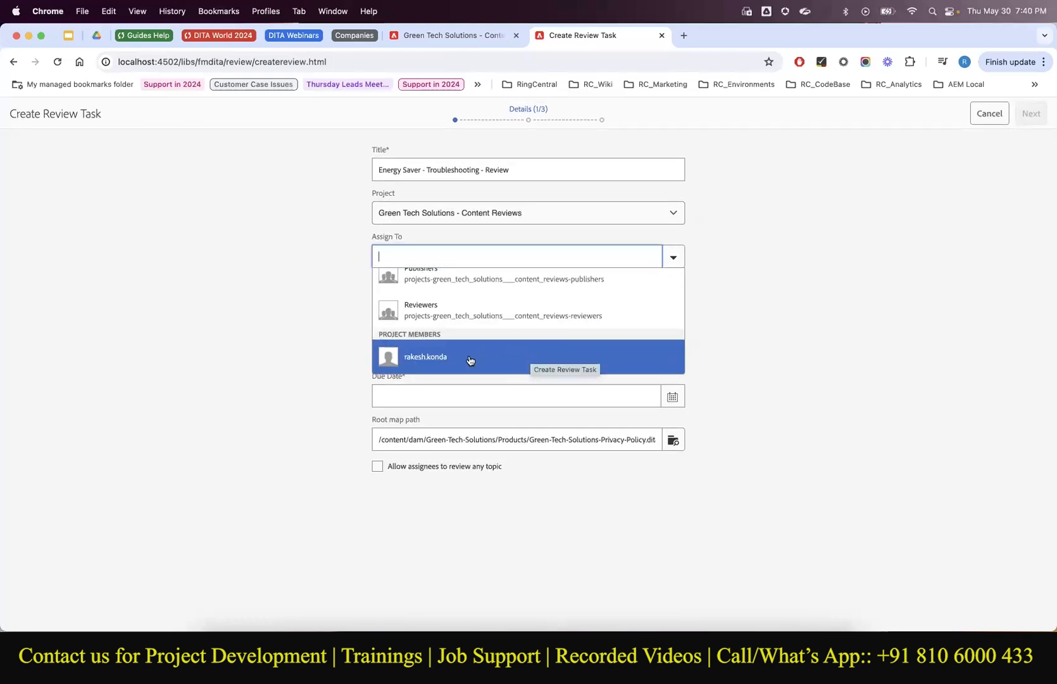
pyautogui.scroll(1, 462, 310)
pyautogui.scroll(-1, 462, 310)
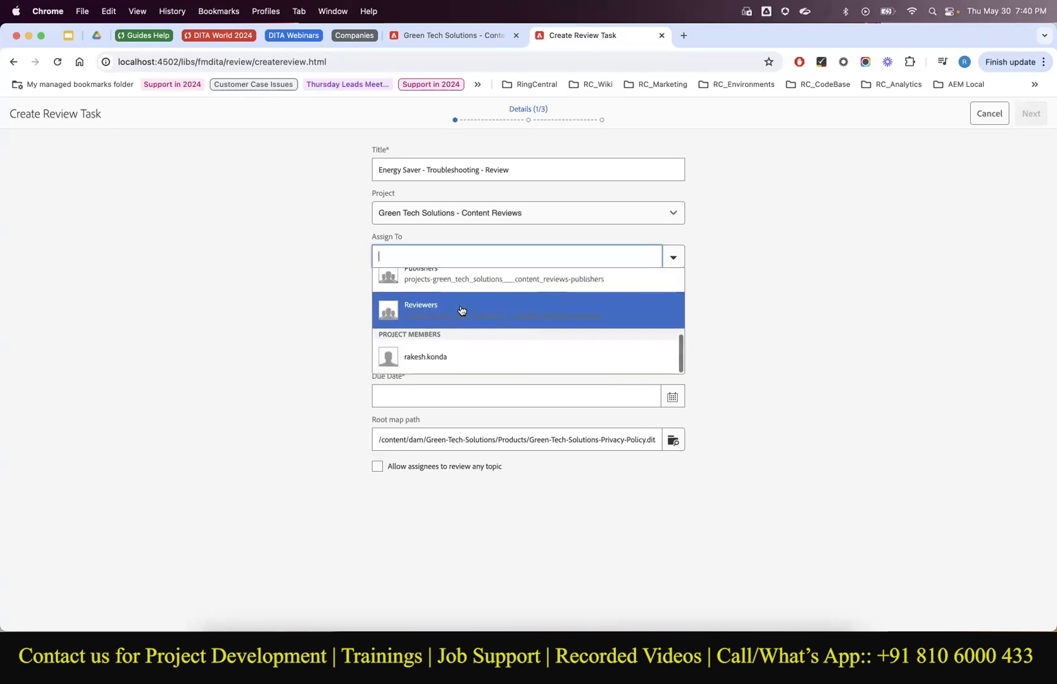
pyautogui.click(445, 355)
pyautogui.click(411, 341)
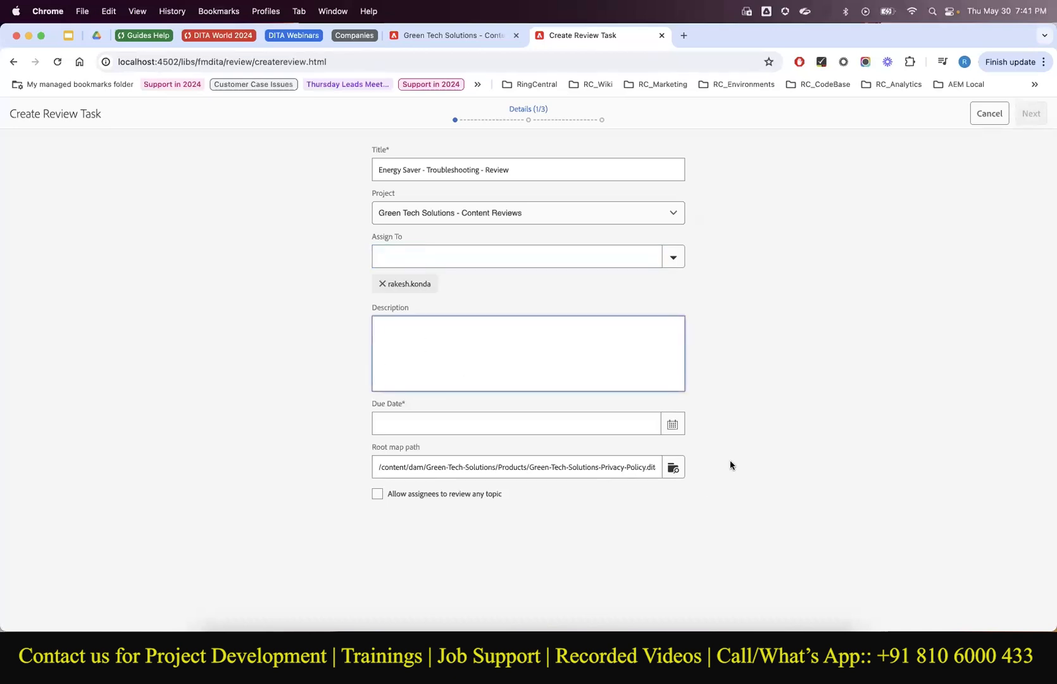
# Set the due date to May 31 and allow assignees to review any topic.
pyautogui.click(672, 423)
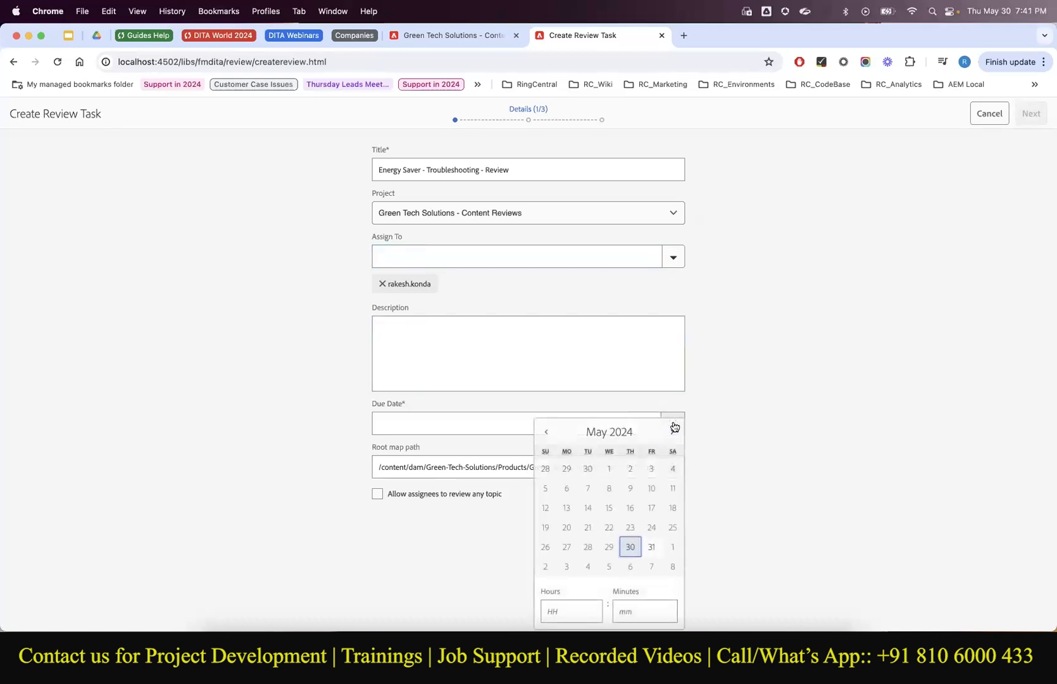
pyautogui.click(651, 546)
pyautogui.click(512, 535)
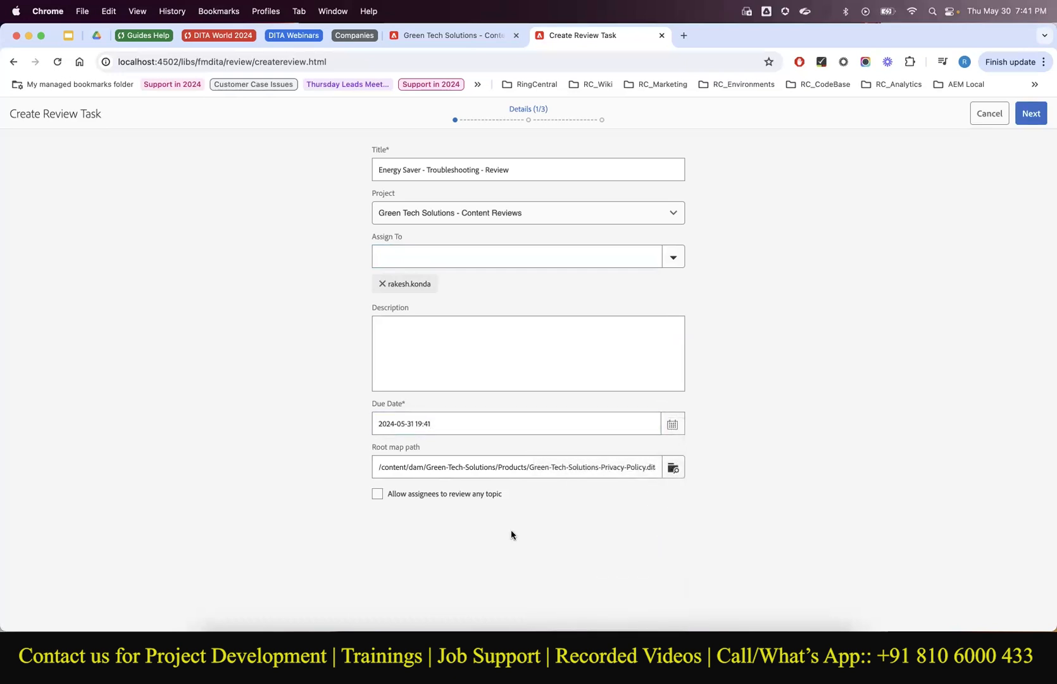
pyautogui.click(381, 495)
# Describe the task as reviewing the 1.3 troubleshooting topic for the end-of-May release, then continue.
pyautogui.click(404, 353)
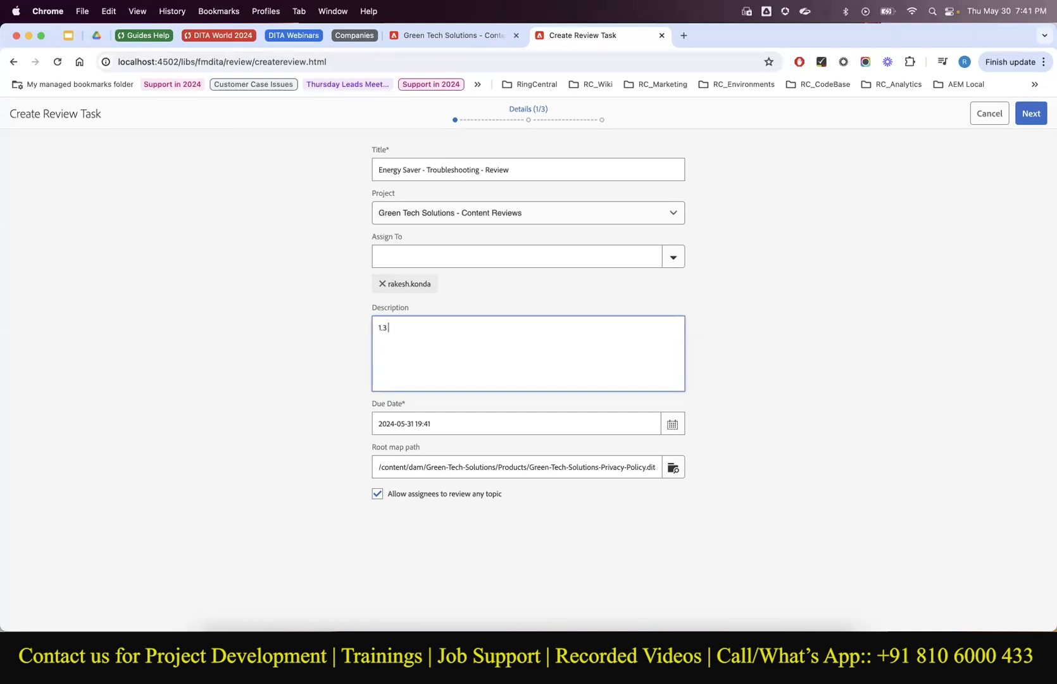
pyautogui.write('1.3 energy saver')
pyautogui.write(' - troubleshooting ')
pyautogui.write('article')
pyautogui.write('topic, please reviw')
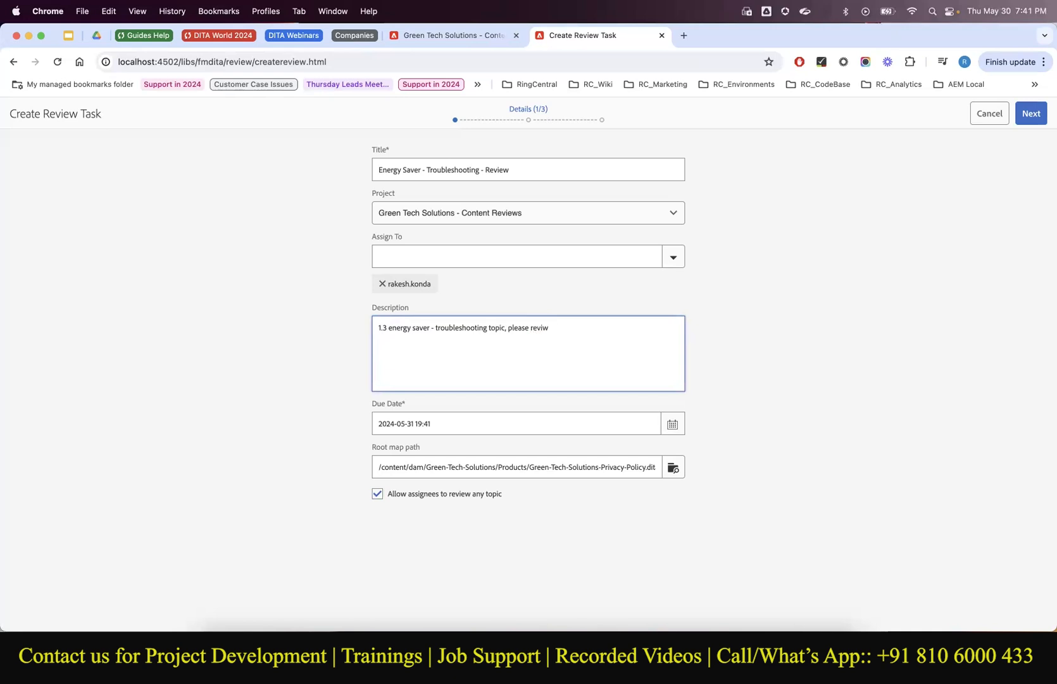
pyautogui.press('BackSpace')
pyautogui.write('ew for End of may relea')
pyautogui.click(1031, 116)
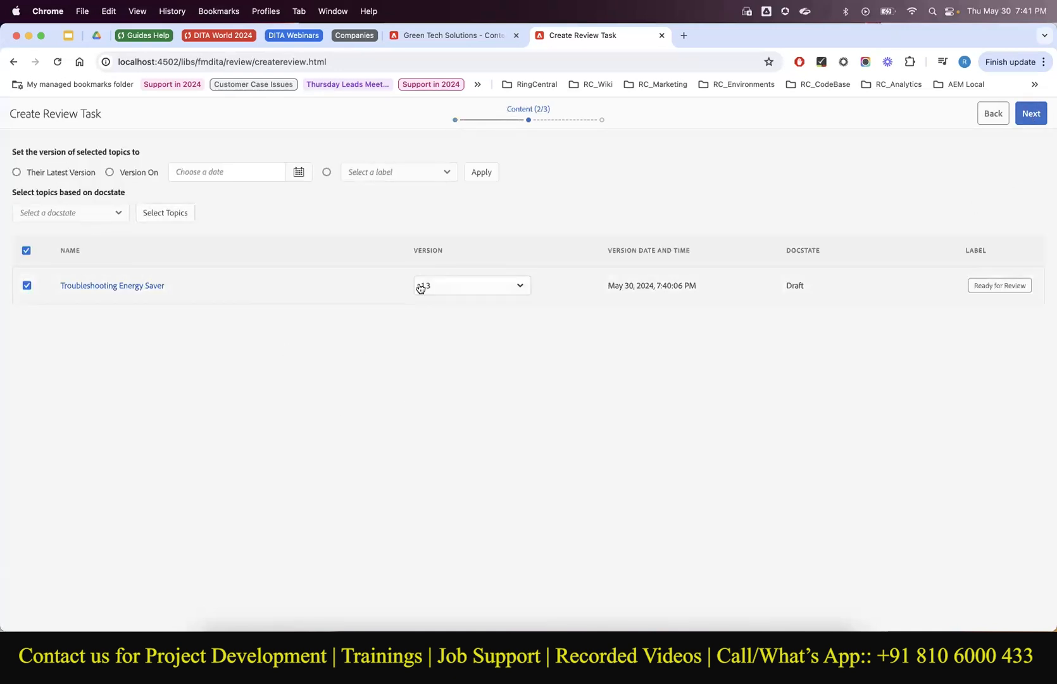
# Keep Troubleshooting Energy Saver at version 1.3 in the review content.
pyautogui.click(503, 288)
pyautogui.click(472, 331)
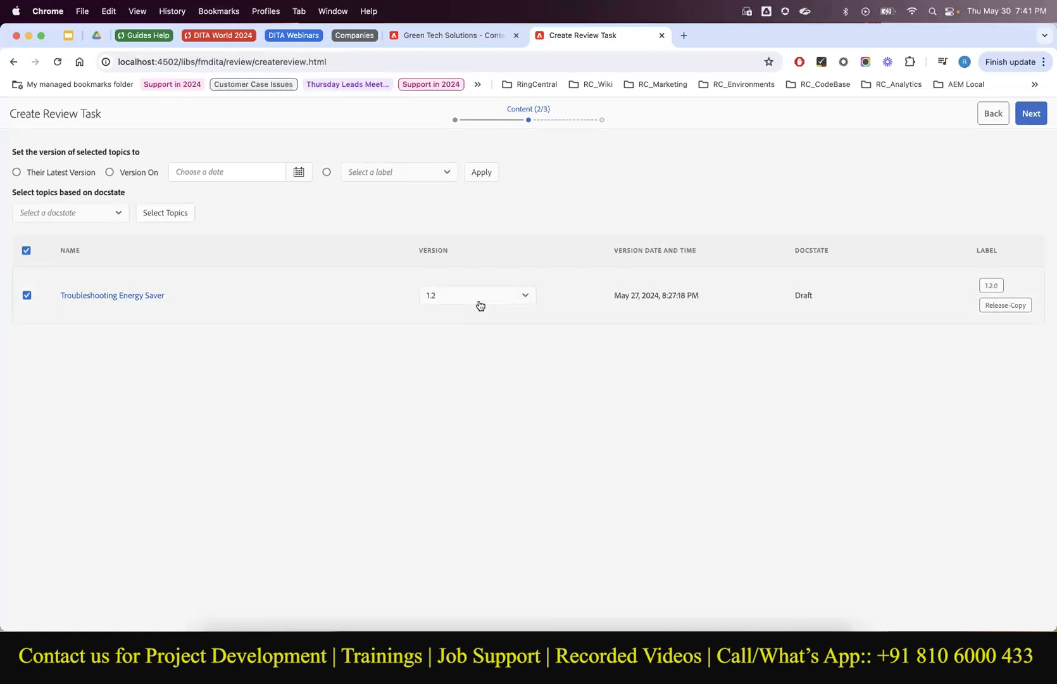
pyautogui.click(481, 296)
pyautogui.click(469, 319)
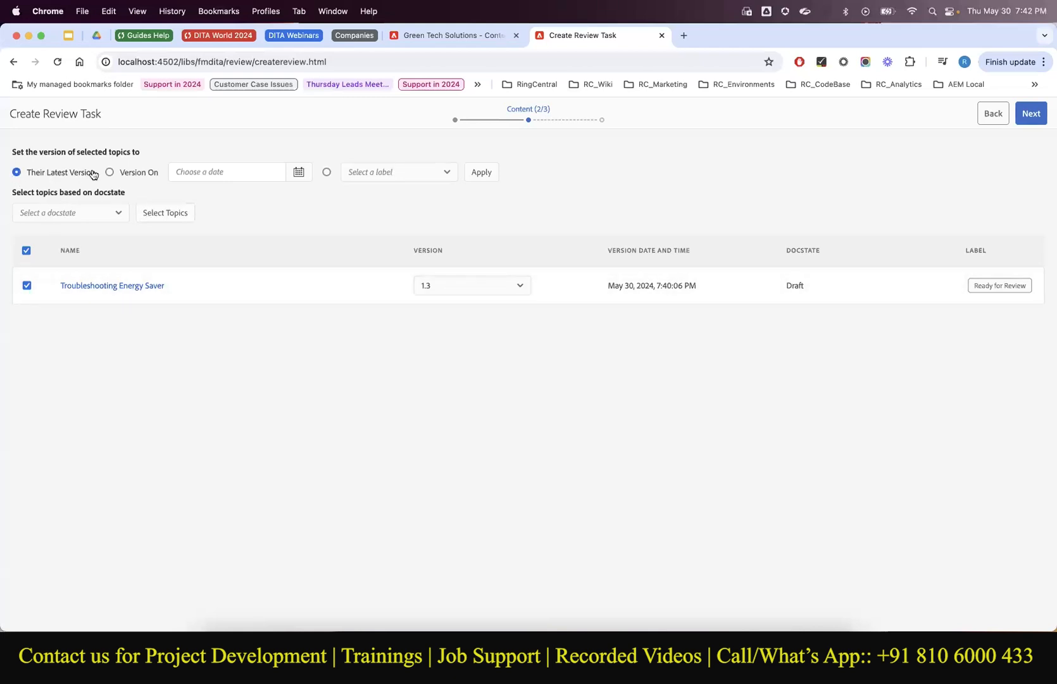
# Filter by Draft docstate and the Ready for Review label, then continue to reviewers.
pyautogui.click(111, 219)
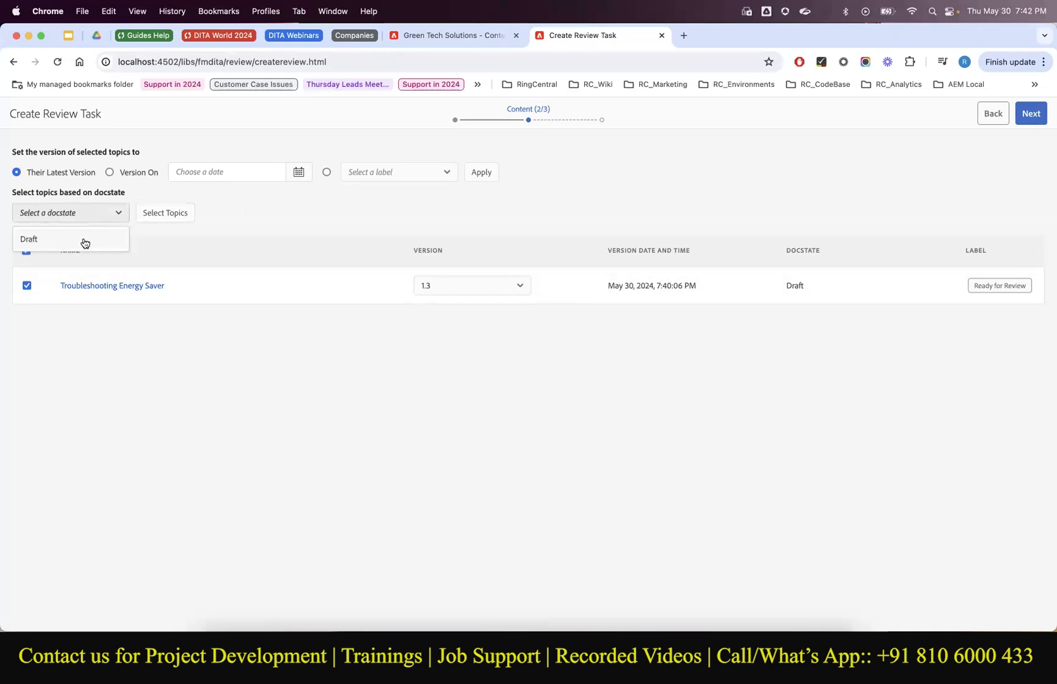
pyautogui.click(84, 240)
pyautogui.click(99, 221)
pyautogui.click(100, 231)
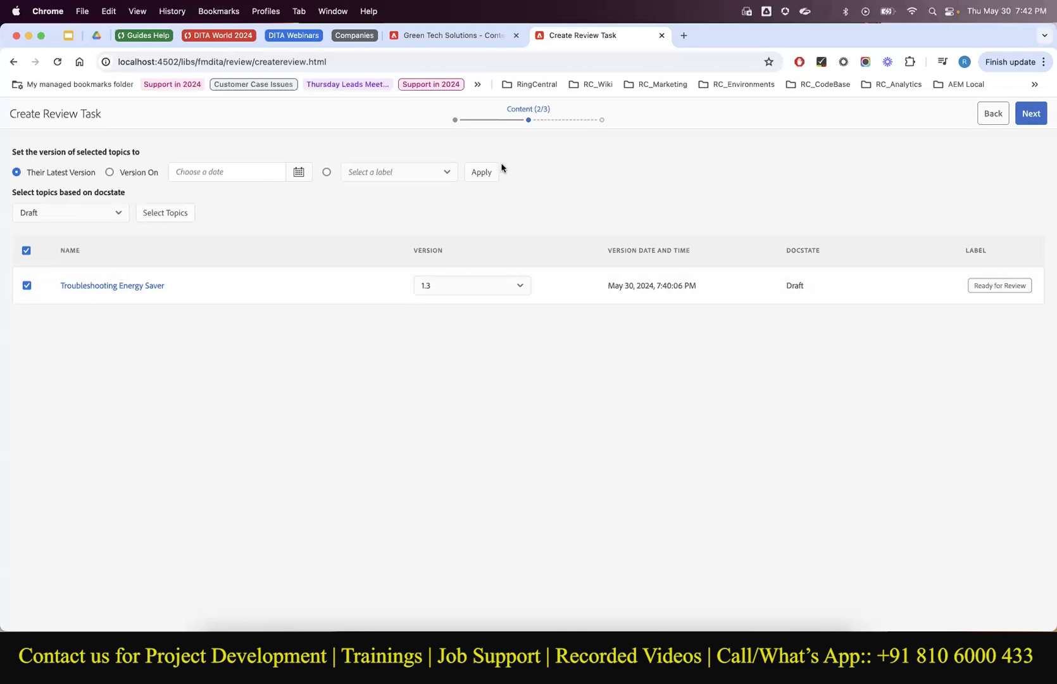
pyautogui.click(404, 168)
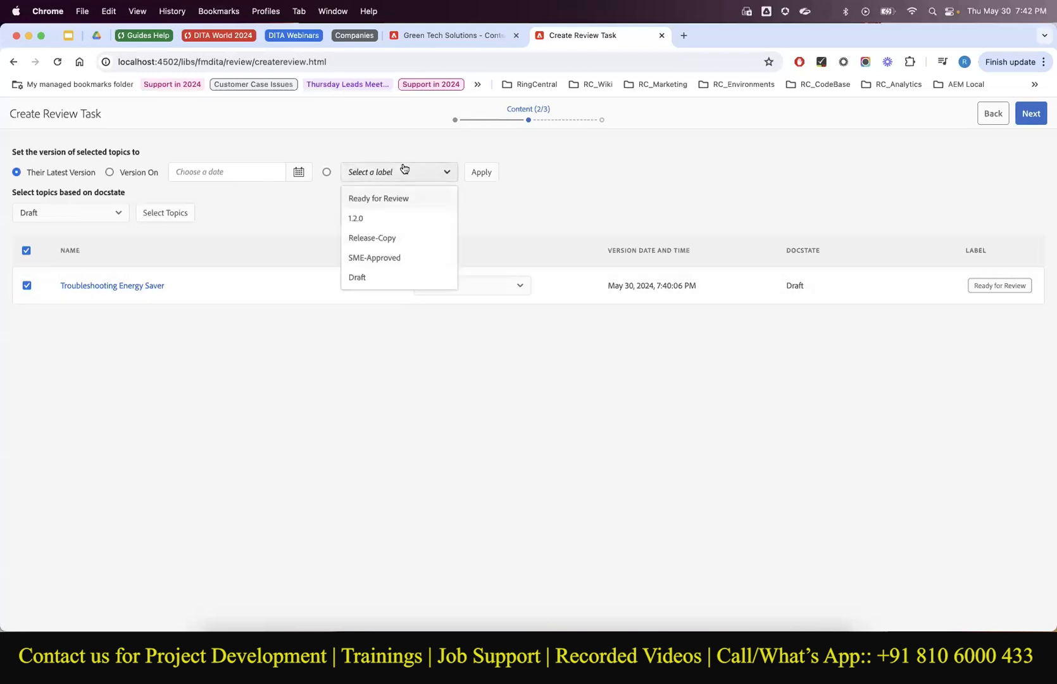
pyautogui.click(390, 197)
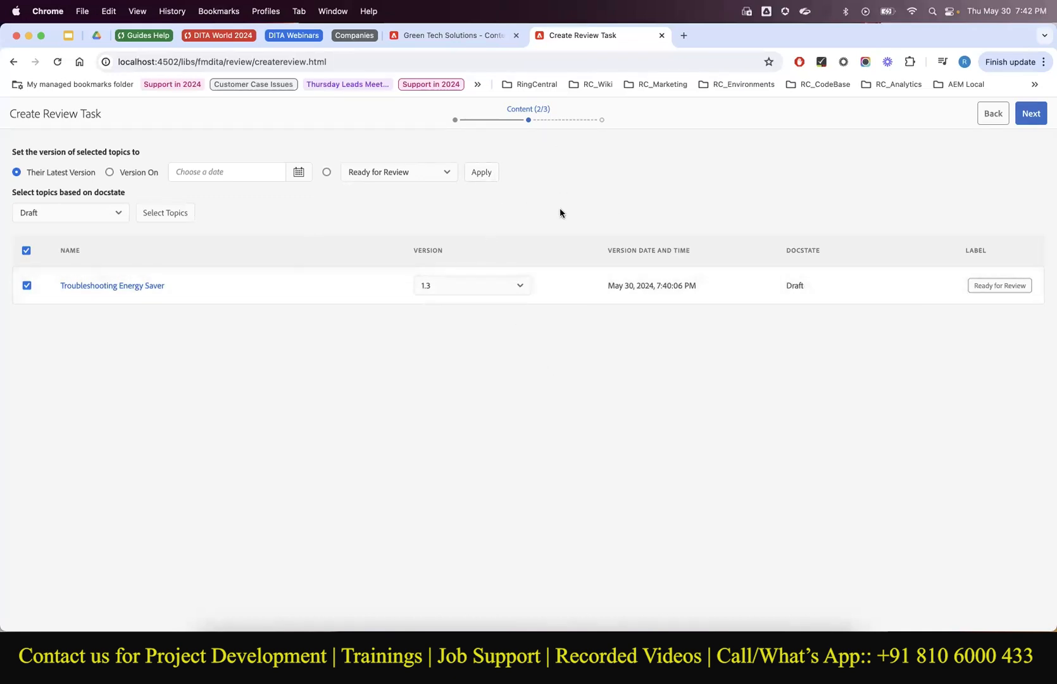
pyautogui.click(1031, 117)
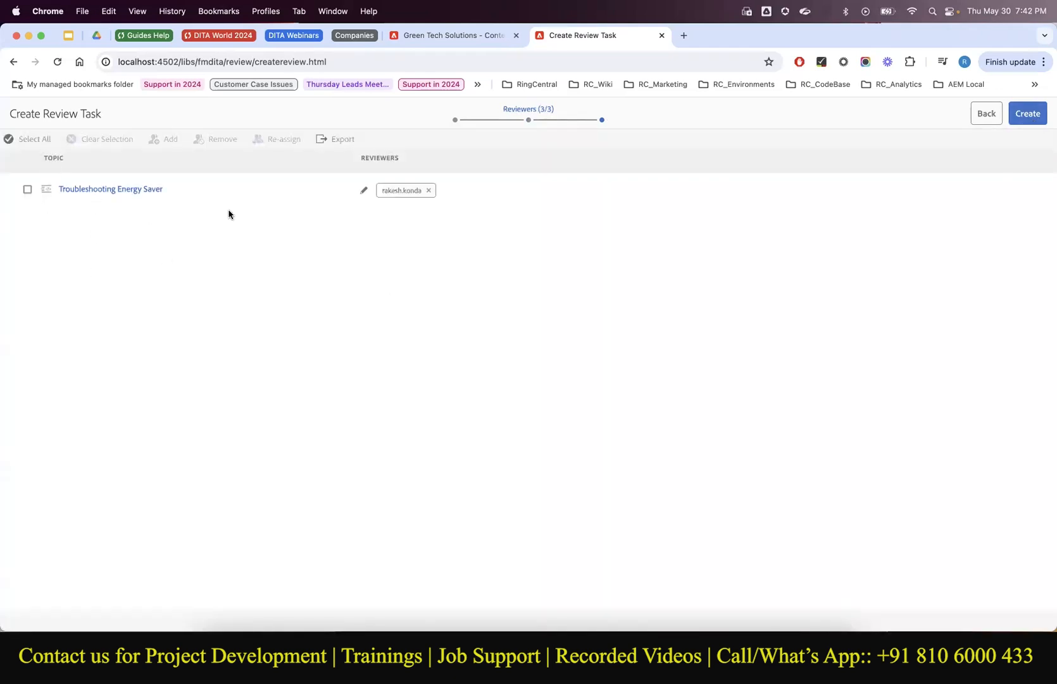
# Create the 'Energy Saver - Troubleshooting - Review' task and close the success message to return to the editor.
pyautogui.click(25, 192)
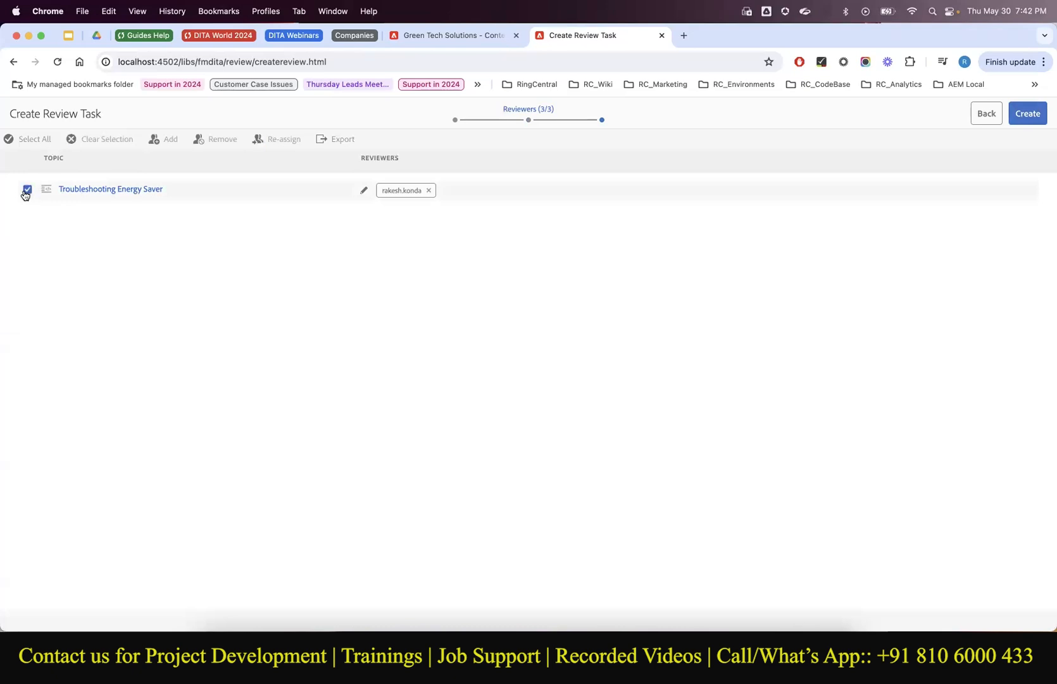
pyautogui.click(26, 191)
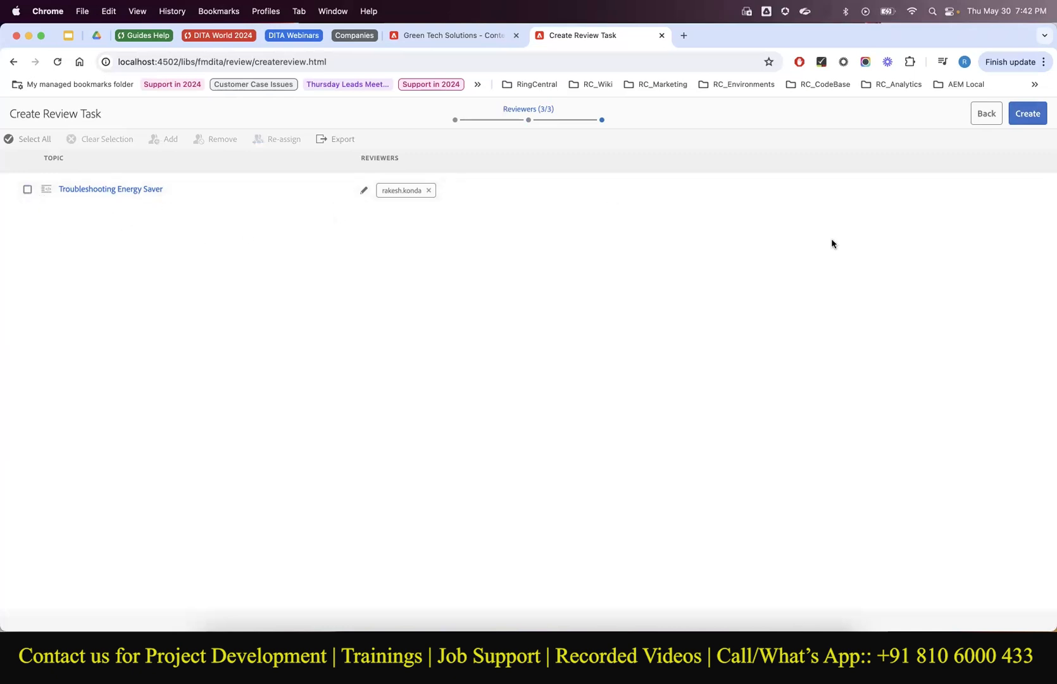
pyautogui.click(1028, 114)
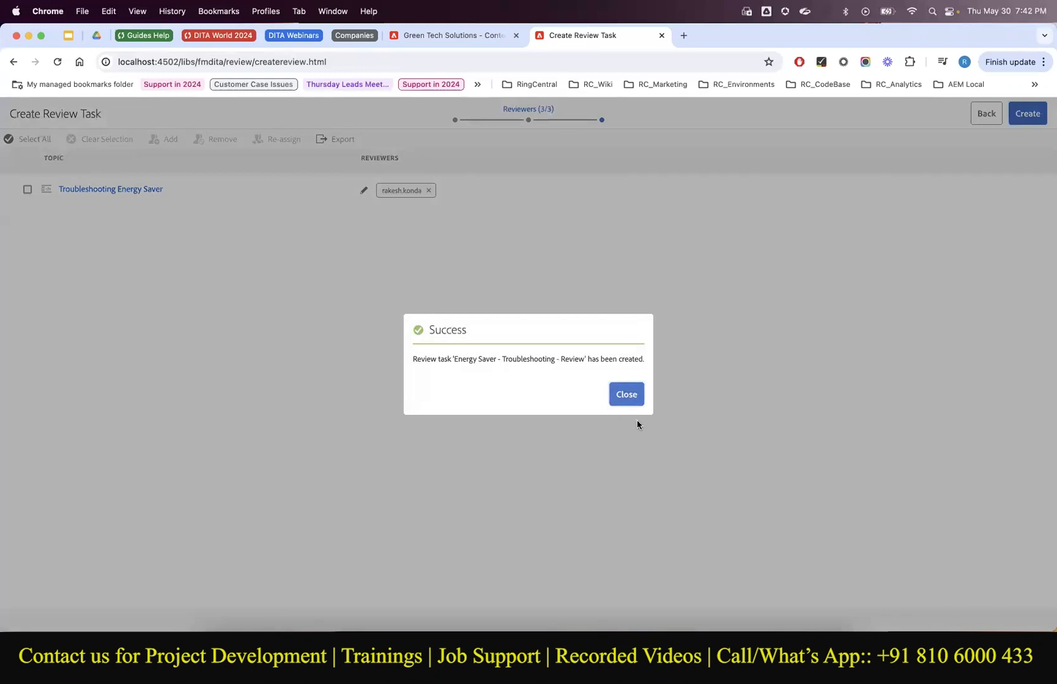
pyautogui.moveTo(450, 360); pyautogui.dragTo(589, 355)
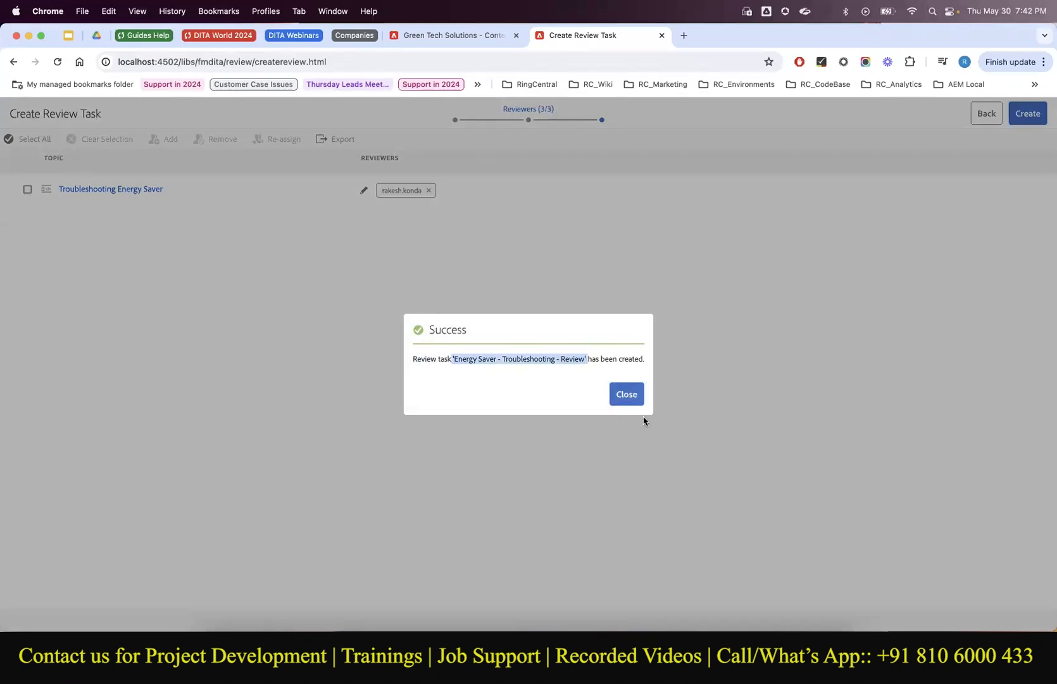
pyautogui.click(628, 399)
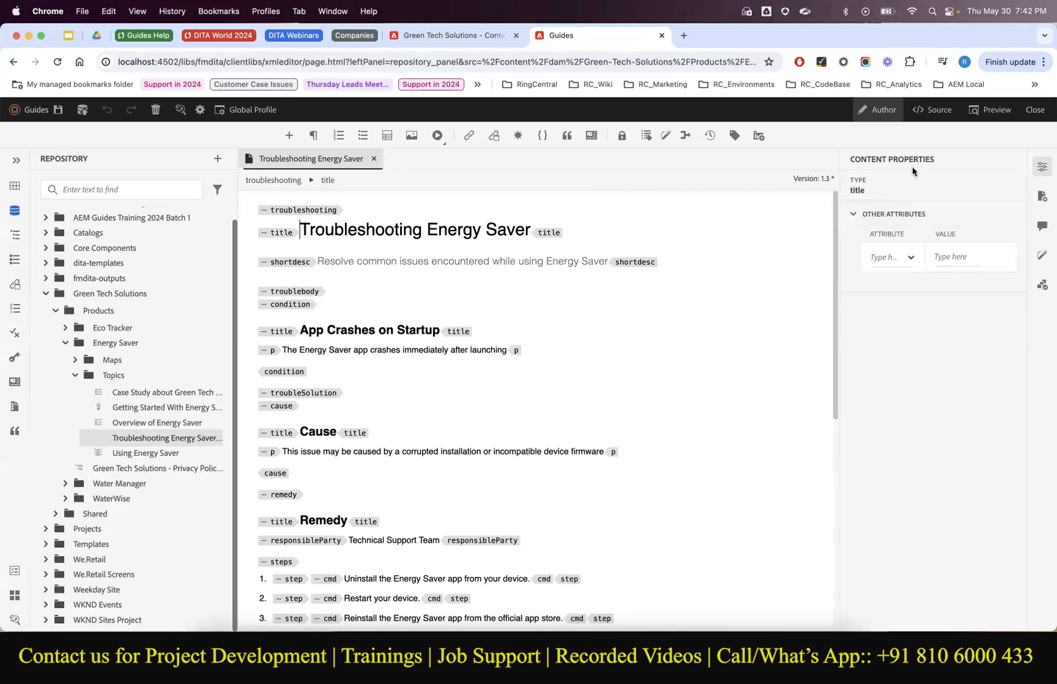
# Impersonate the reviewer account and open the Energy Saver - Troubleshooting - Review task from notifications.
pyautogui.click(1035, 111)
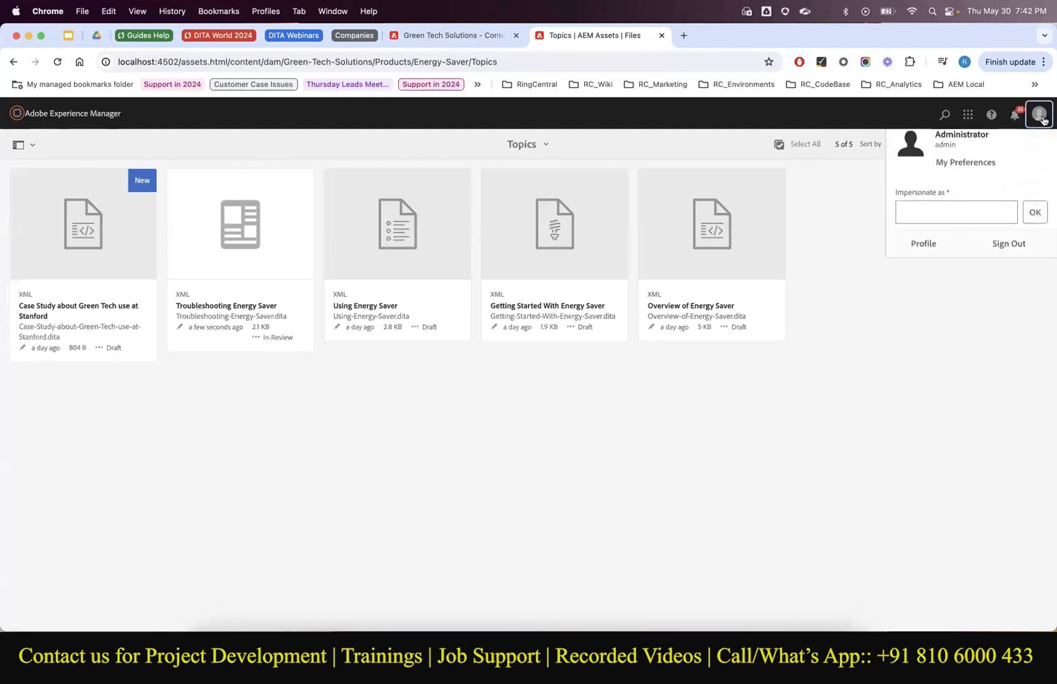
pyautogui.click(1039, 114)
pyautogui.click(964, 216)
pyautogui.click(944, 247)
pyautogui.click(1034, 225)
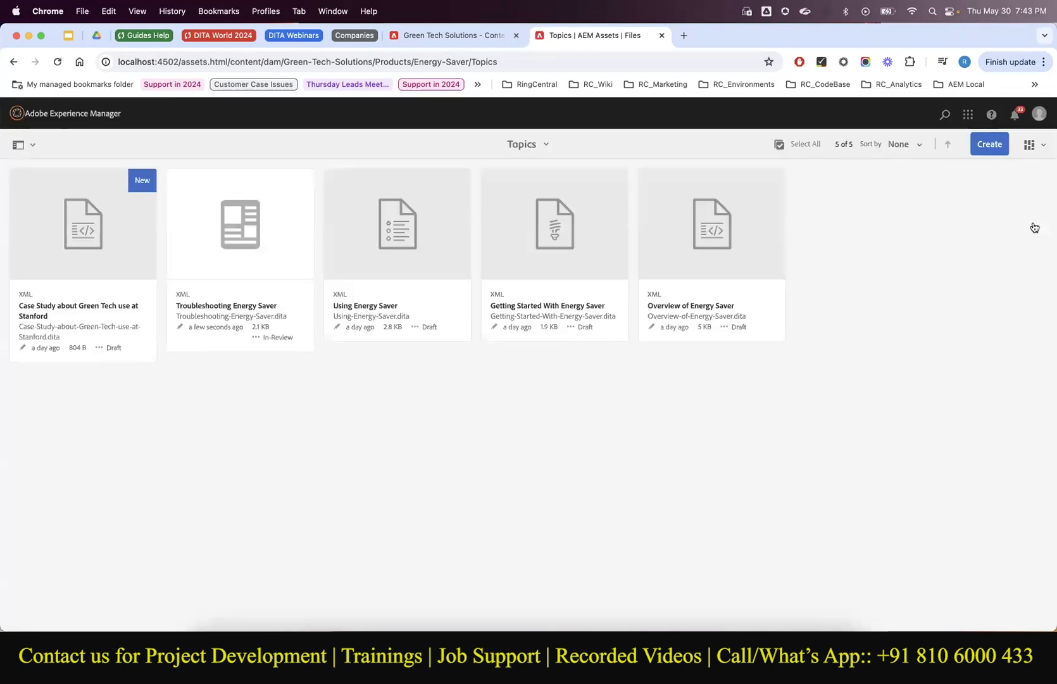
pyautogui.click(1015, 115)
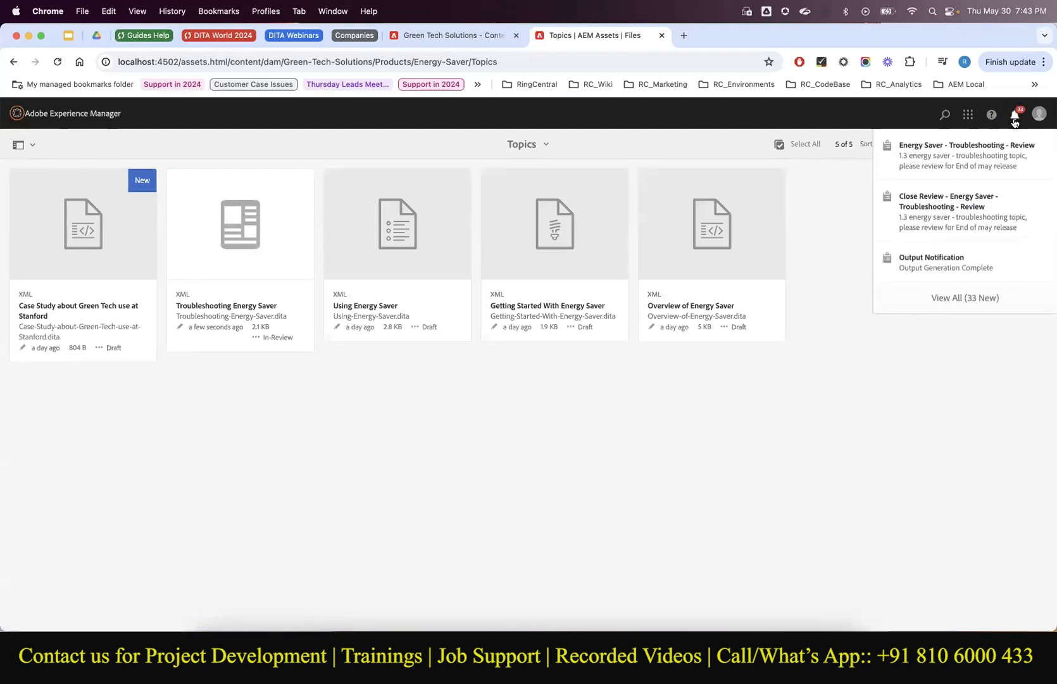
pyautogui.click(923, 158)
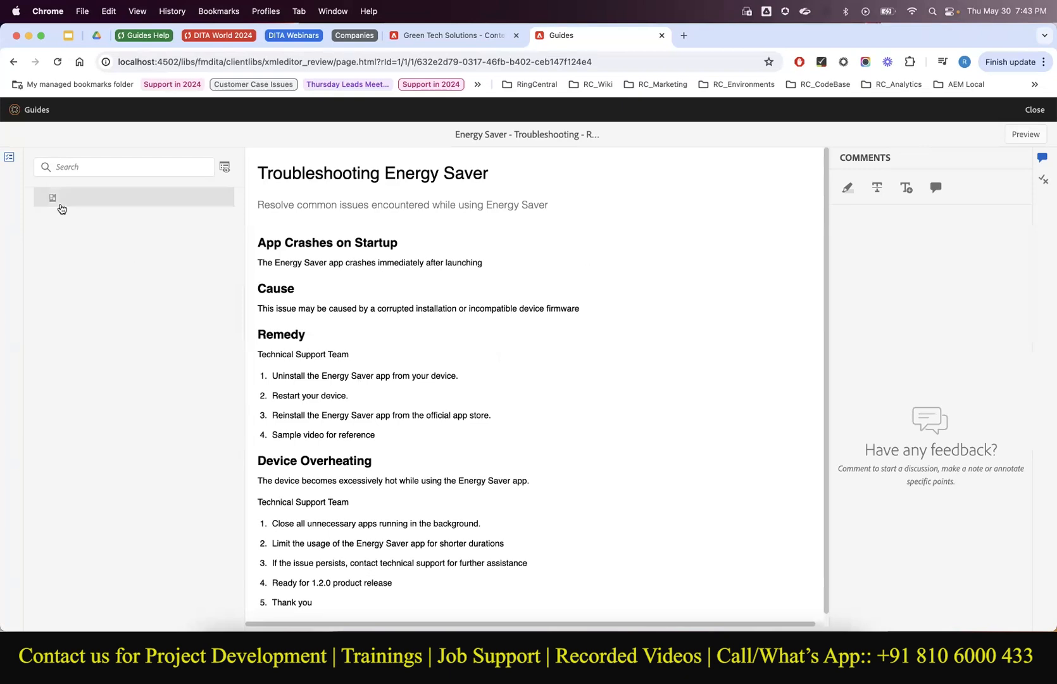
# Filter the review's topic list to View topics with comments, which returns no topics.
pyautogui.click(226, 168)
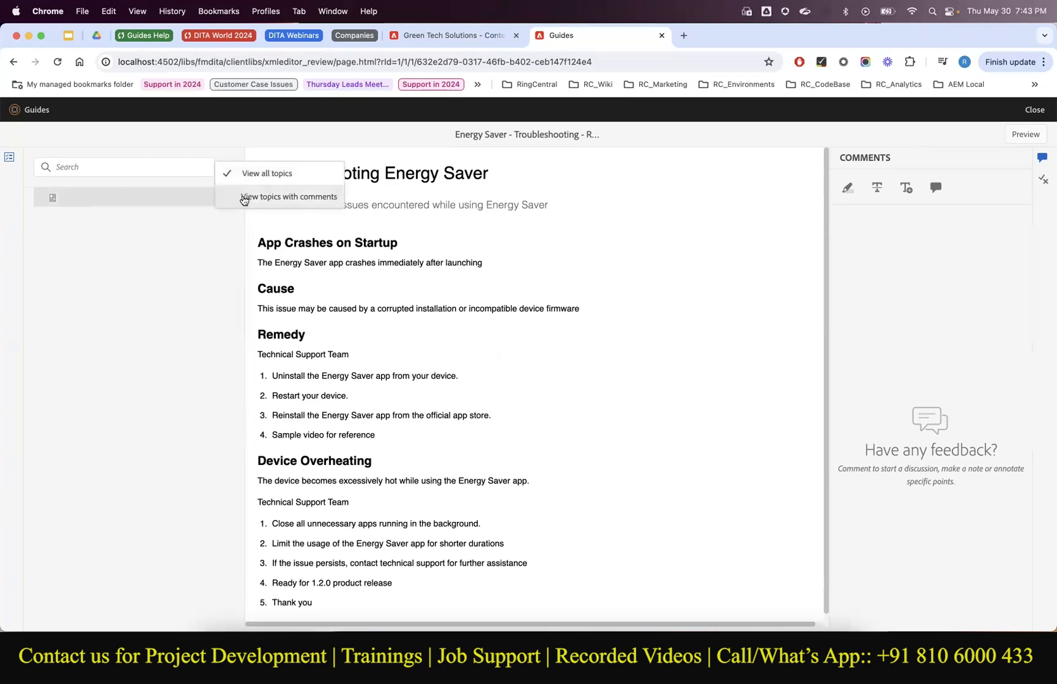
pyautogui.click(243, 197)
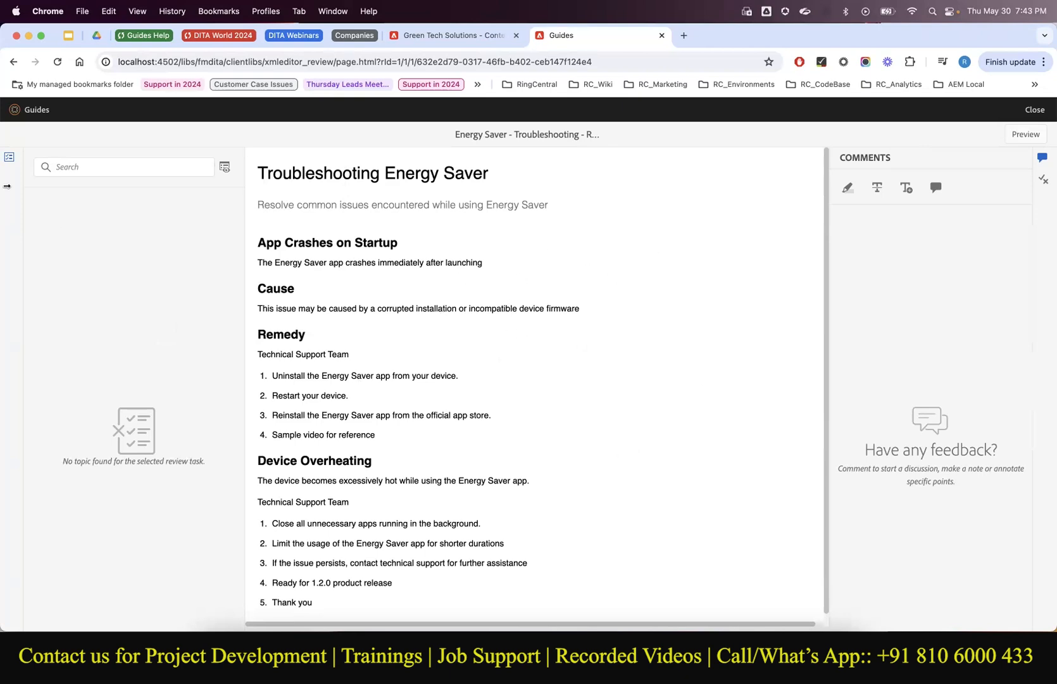
pyautogui.click(8, 164)
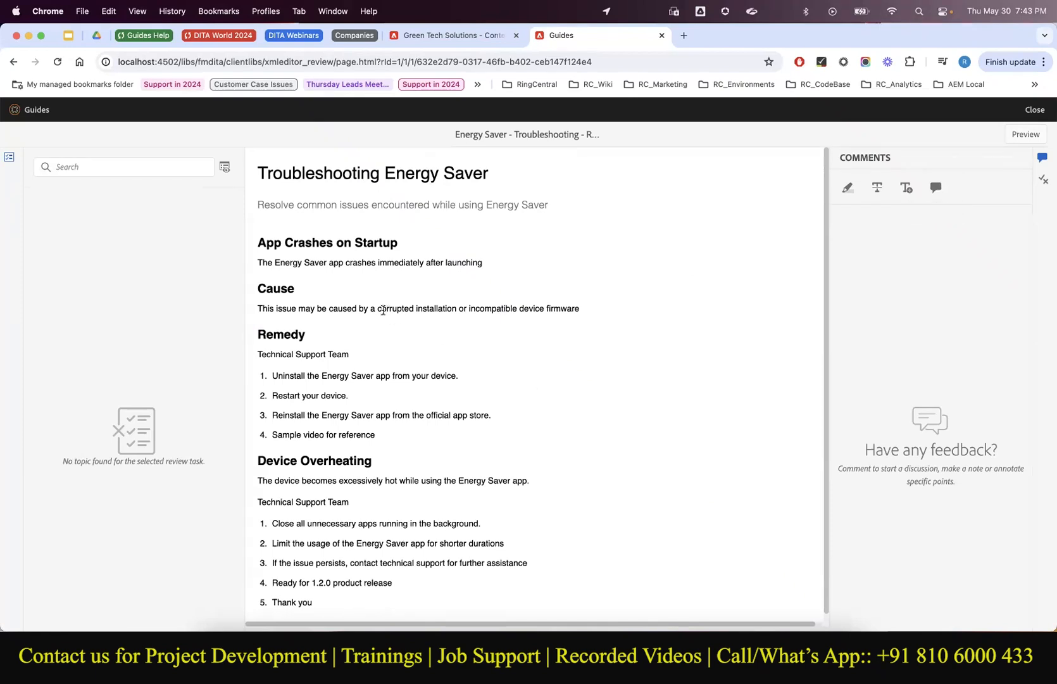
# Highlight the whole Cause sentence as a text-less comment, then reselect it for annotation options.
pyautogui.moveTo(390, 308); pyautogui.dragTo(461, 308)
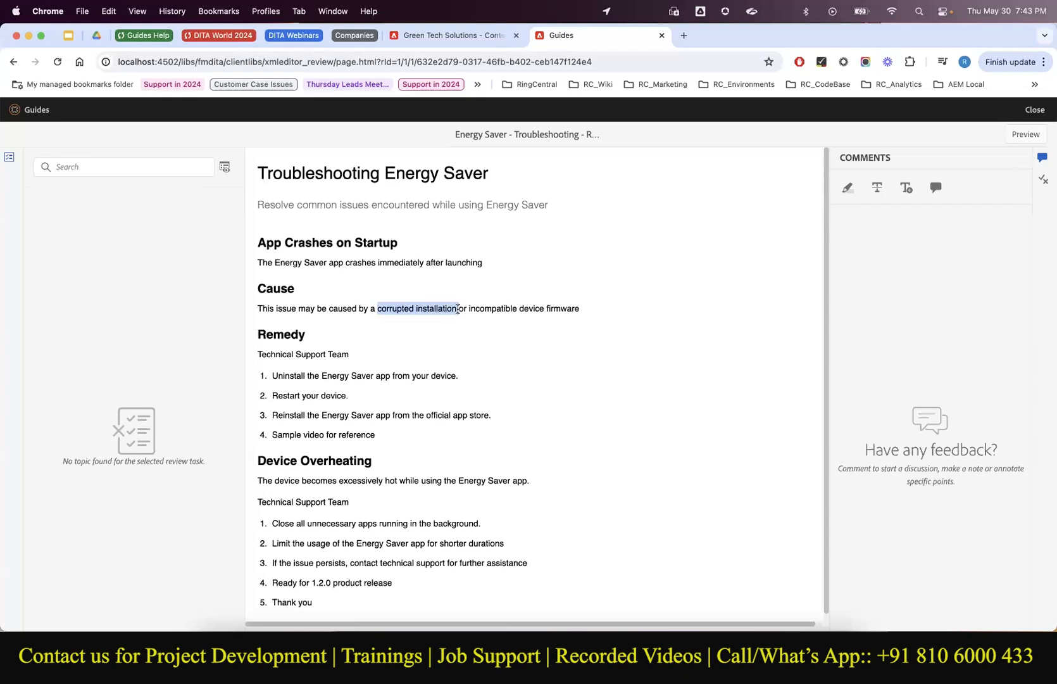
pyautogui.tripleClick(456, 309)
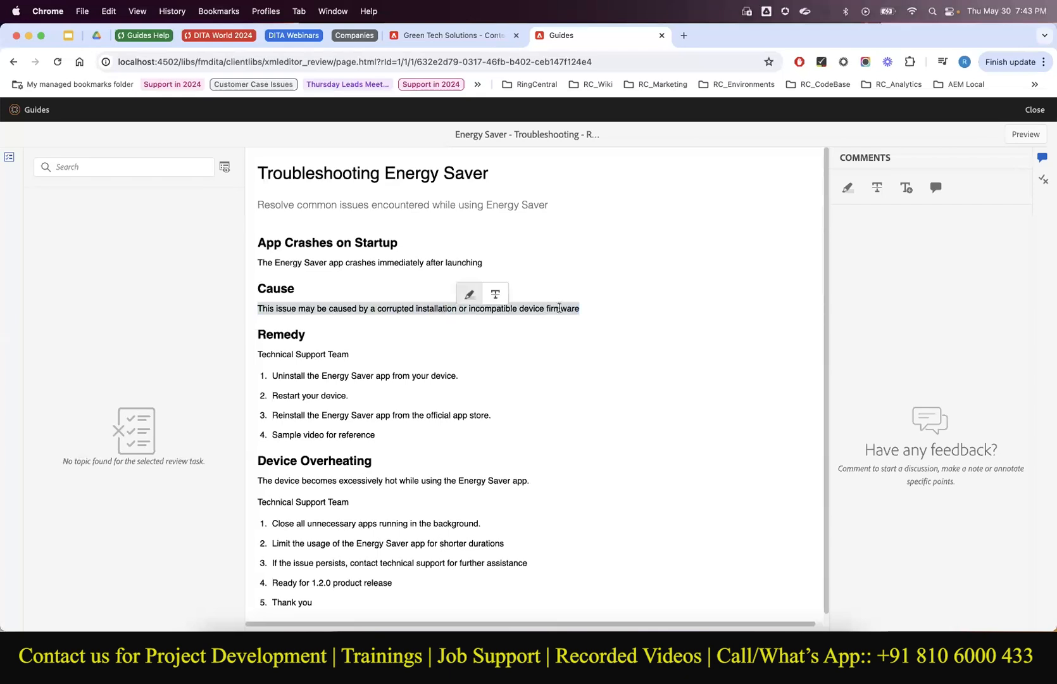
pyautogui.click(469, 295)
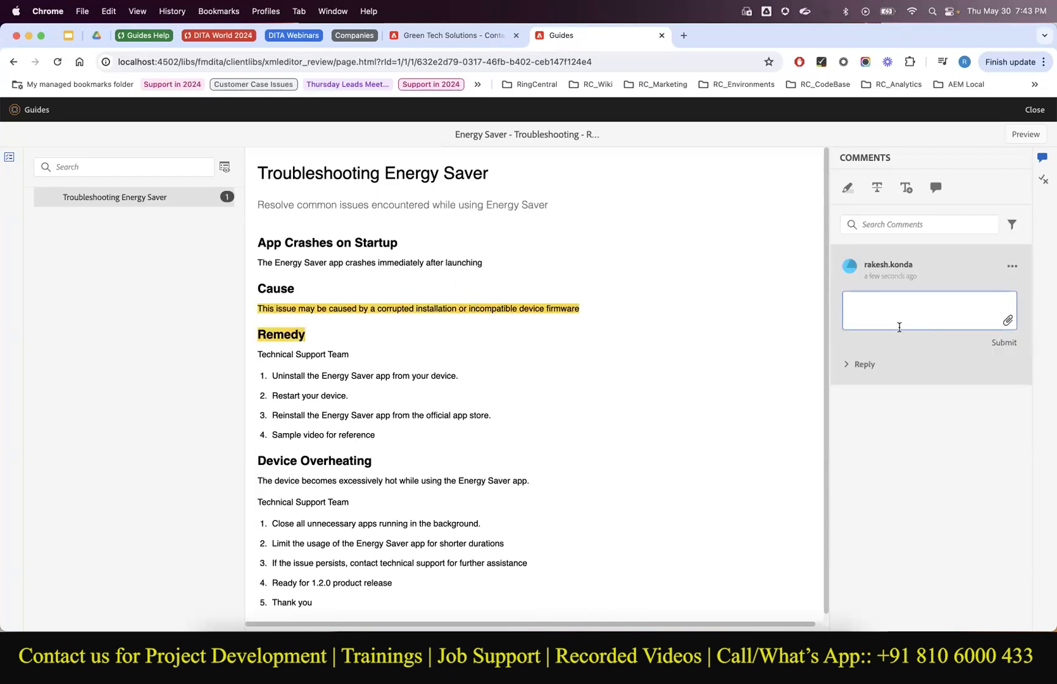
pyautogui.click(541, 343)
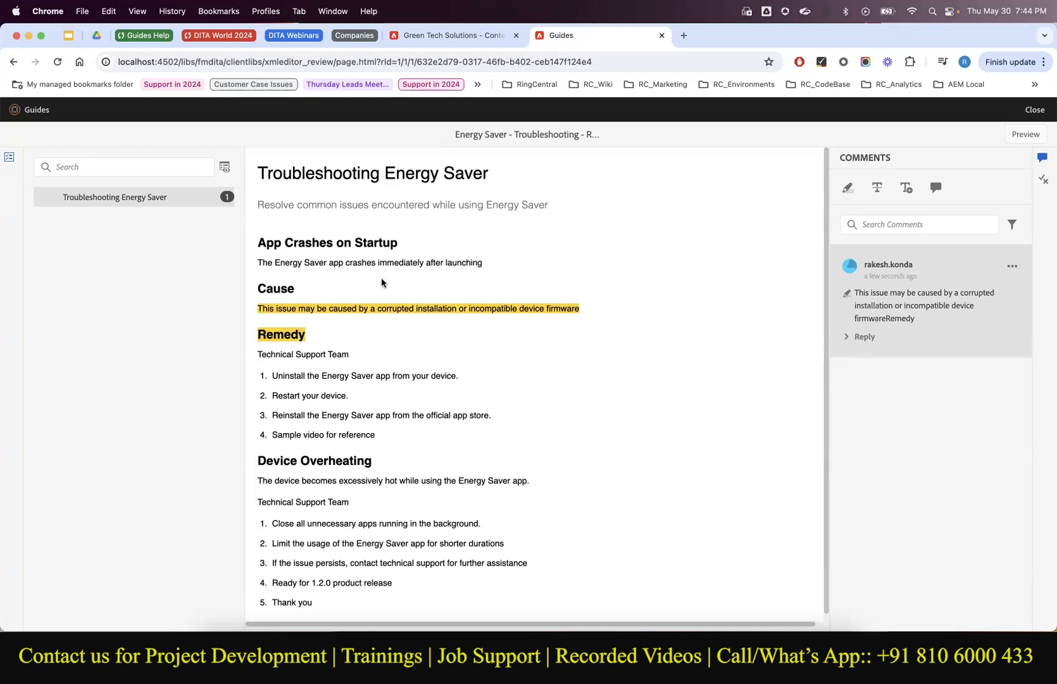
pyautogui.click(373, 304)
pyautogui.click(509, 320)
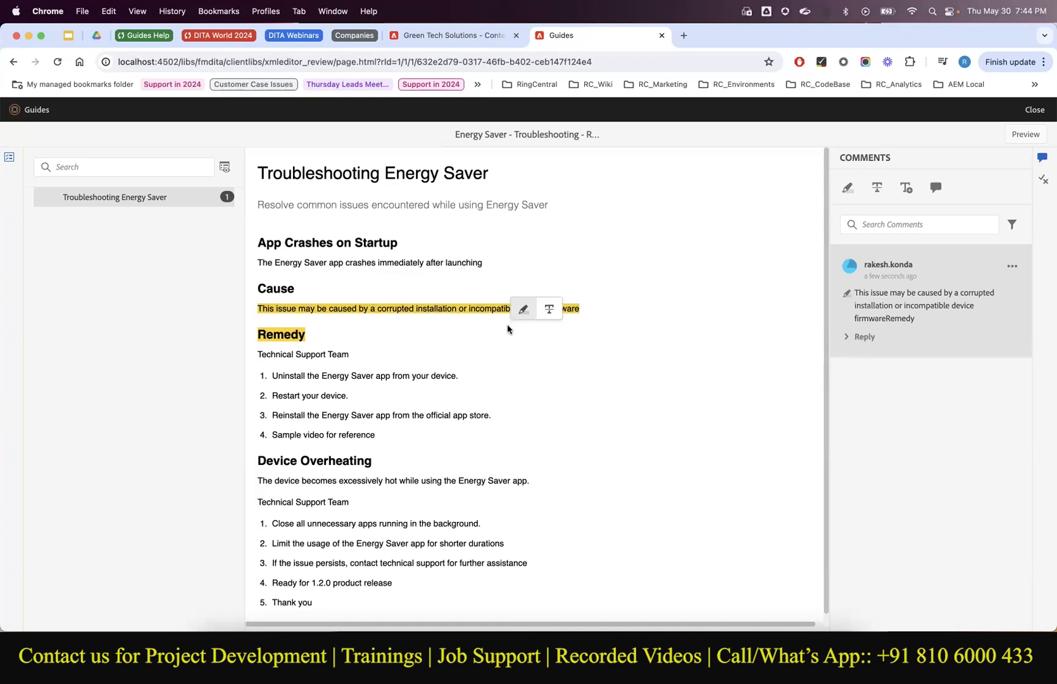
# Dismiss the application error, reload the review page and delete the old highlight comment.
pyautogui.click(525, 309)
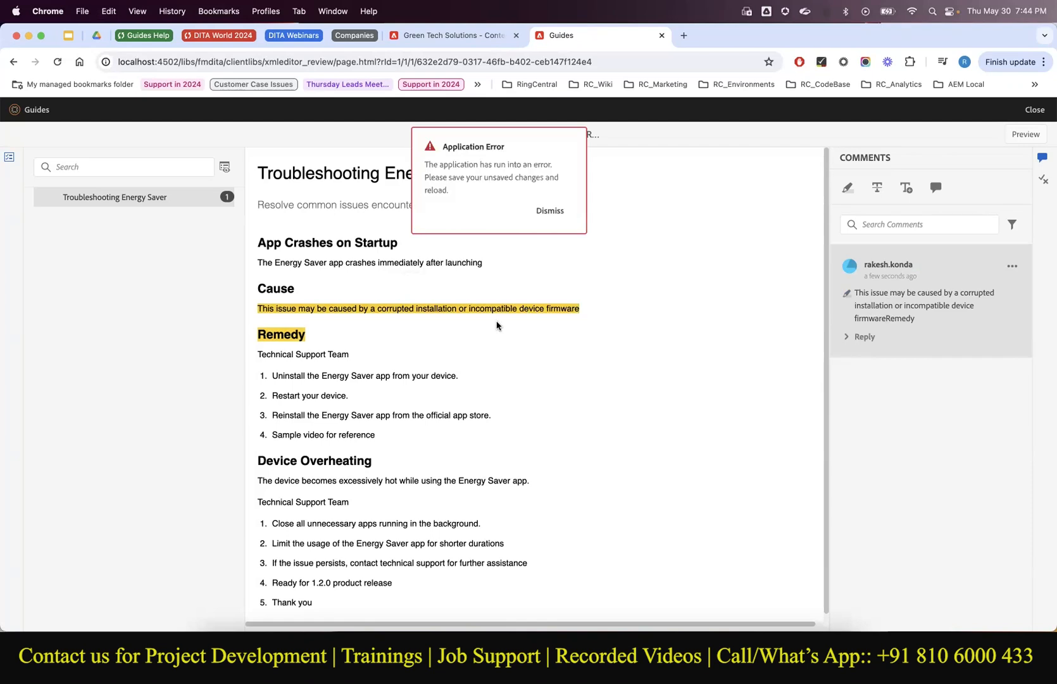
pyautogui.click(550, 211)
pyautogui.click(58, 62)
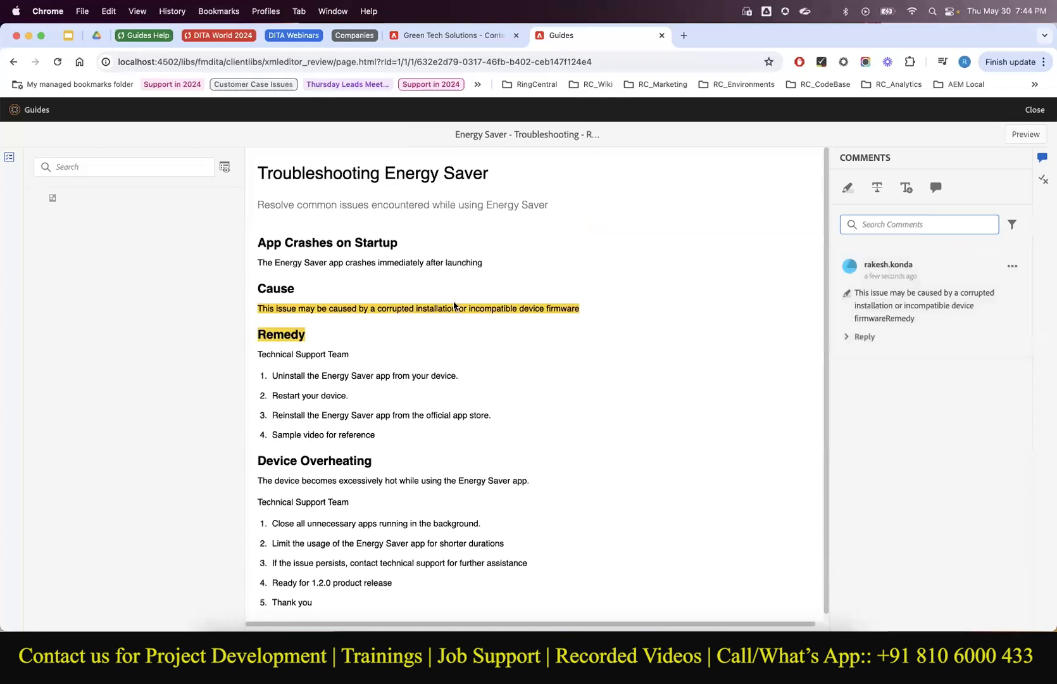
pyautogui.click(1012, 266)
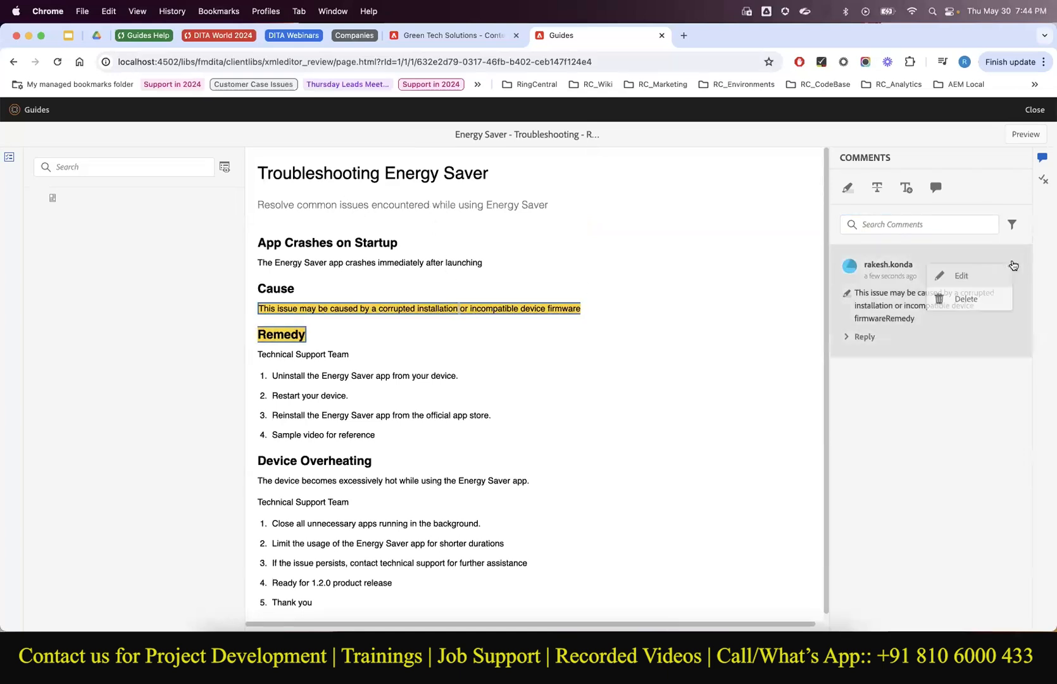
pyautogui.click(989, 295)
# Re-highlight the Cause sentence with the comment 'Please check if this wording is right'.
pyautogui.moveTo(584, 313); pyautogui.dragTo(256, 305)
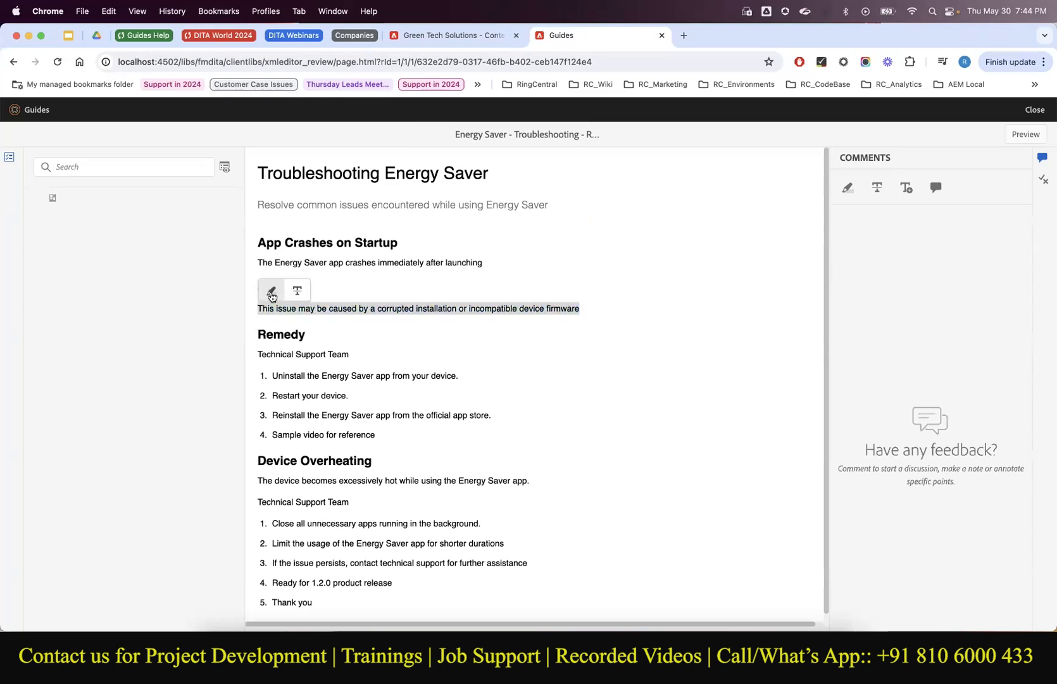
pyautogui.click(271, 292)
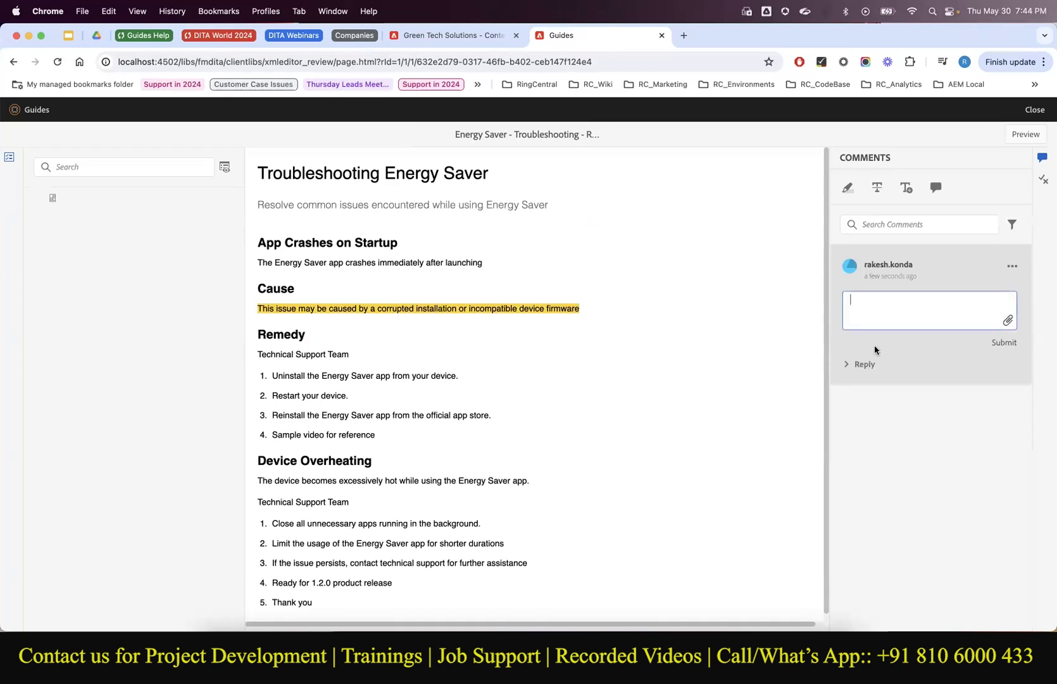
pyautogui.write('Please check if this wording is right')
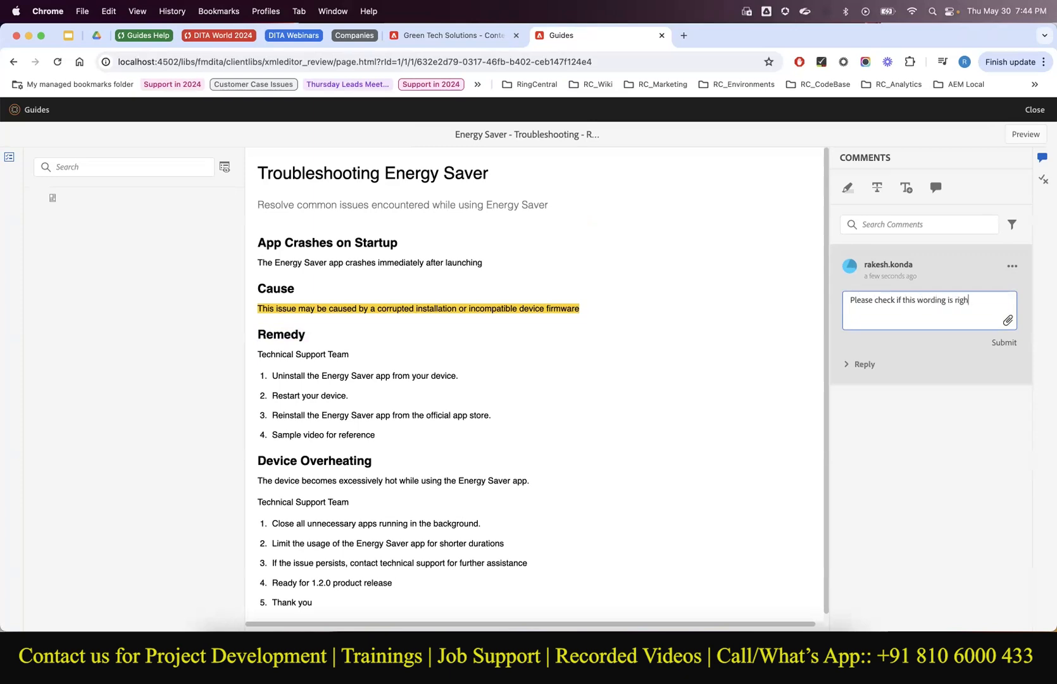
pyautogui.click(1004, 343)
pyautogui.tripleClick(299, 352)
pyautogui.click(300, 393)
pyautogui.scroll(-1, 331, 474)
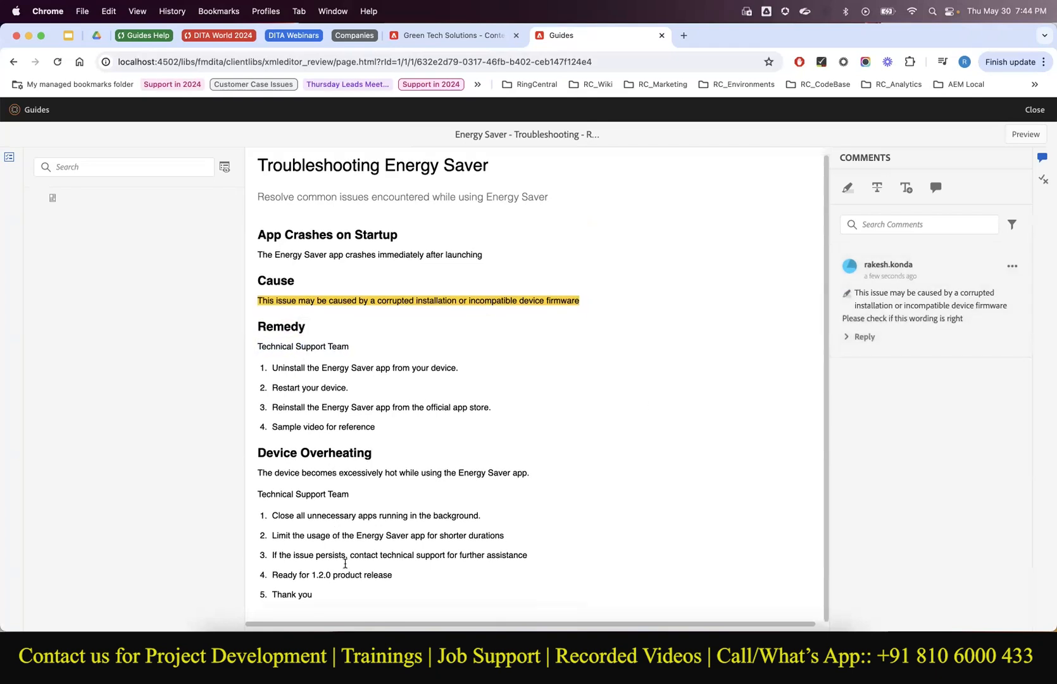
# Strike through the 'Thank you' item with the comment 'This is not required, please delete it'.
pyautogui.tripleClick(271, 599)
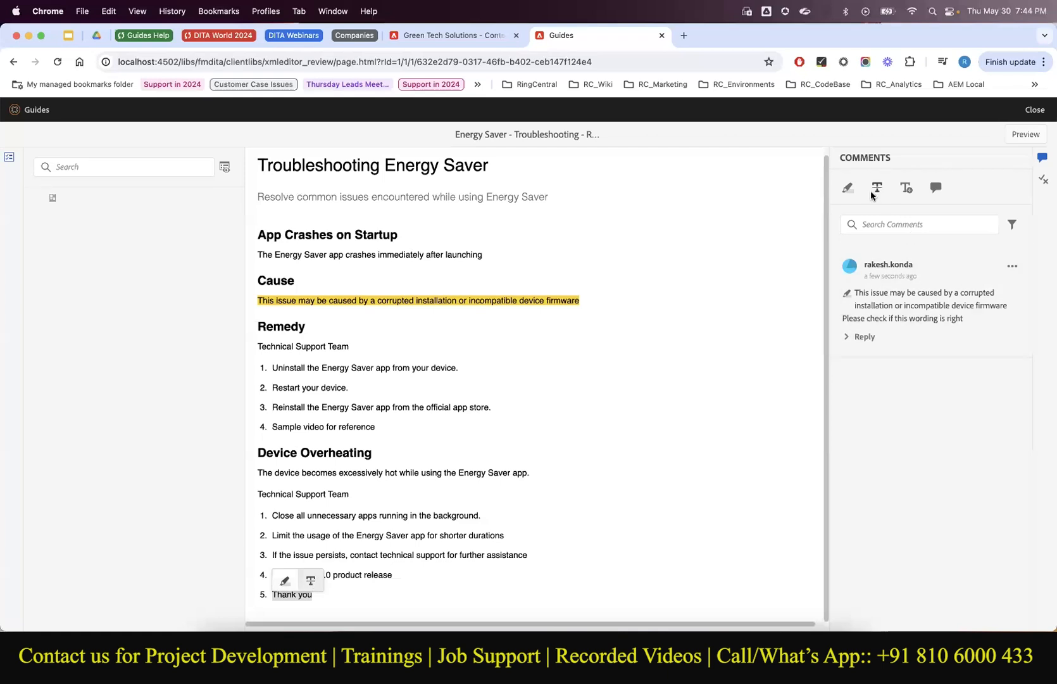
pyautogui.click(310, 582)
pyautogui.write('This is not')
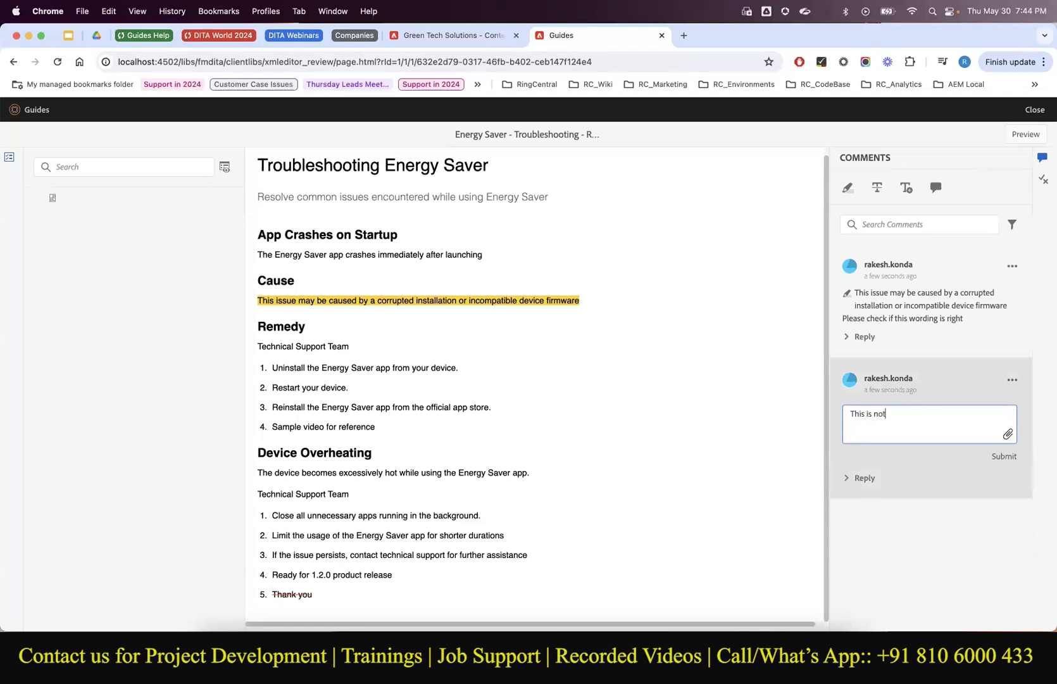
pyautogui.write(' required, please delete it')
pyautogui.click(1003, 456)
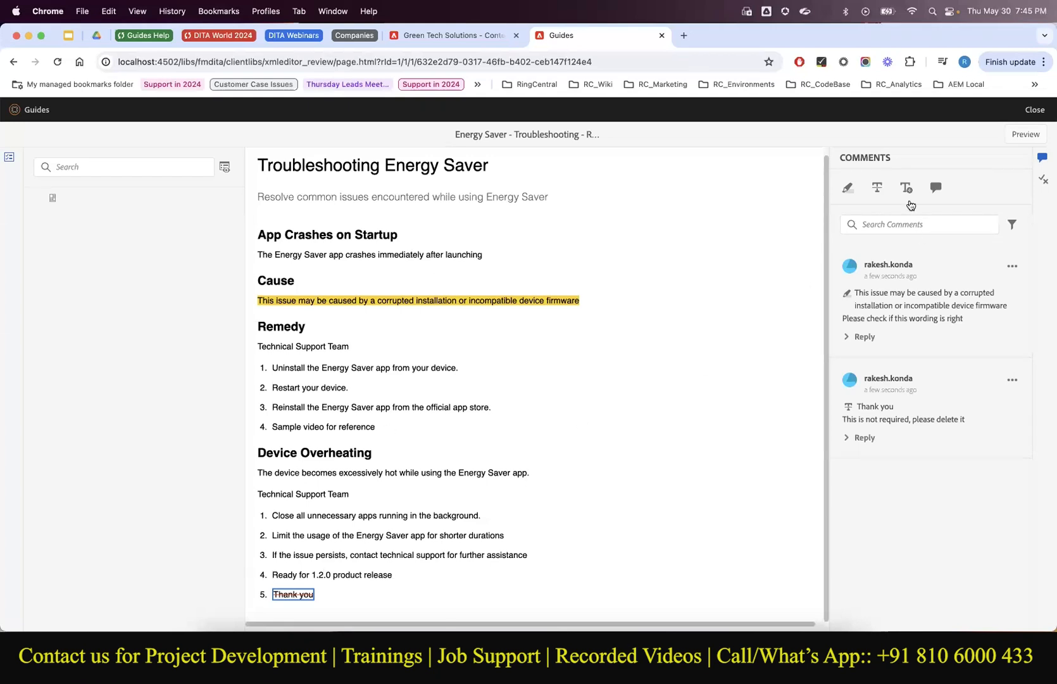
pyautogui.click(847, 193)
# Highlight the 'Sample video for reference' list item without a comment.
pyautogui.moveTo(276, 427); pyautogui.dragTo(377, 427)
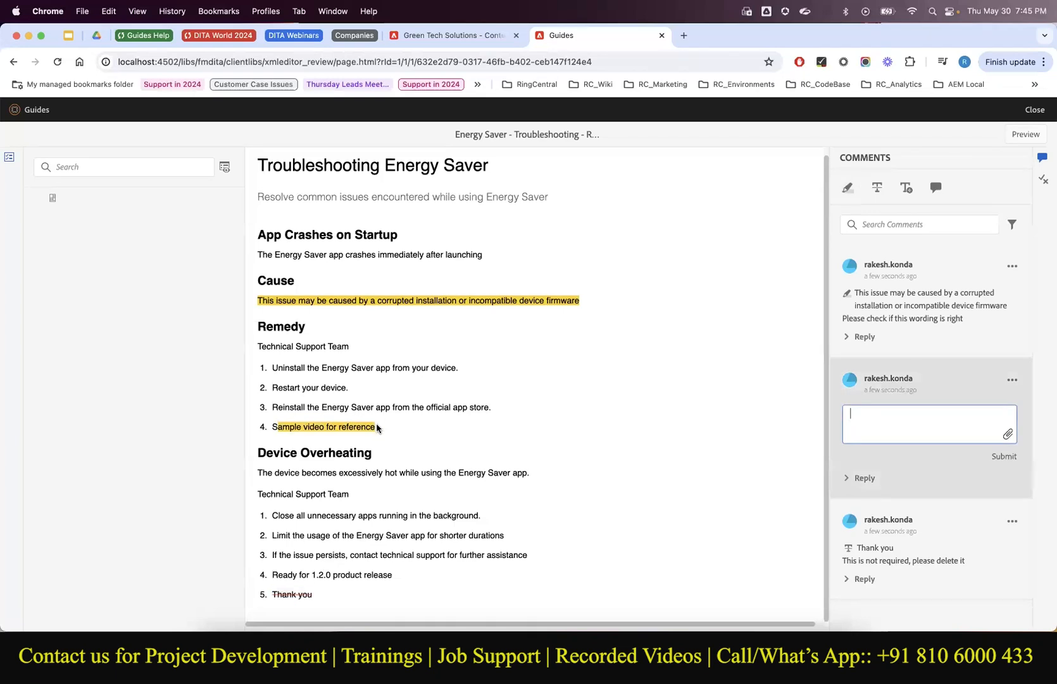
pyautogui.click(1004, 456)
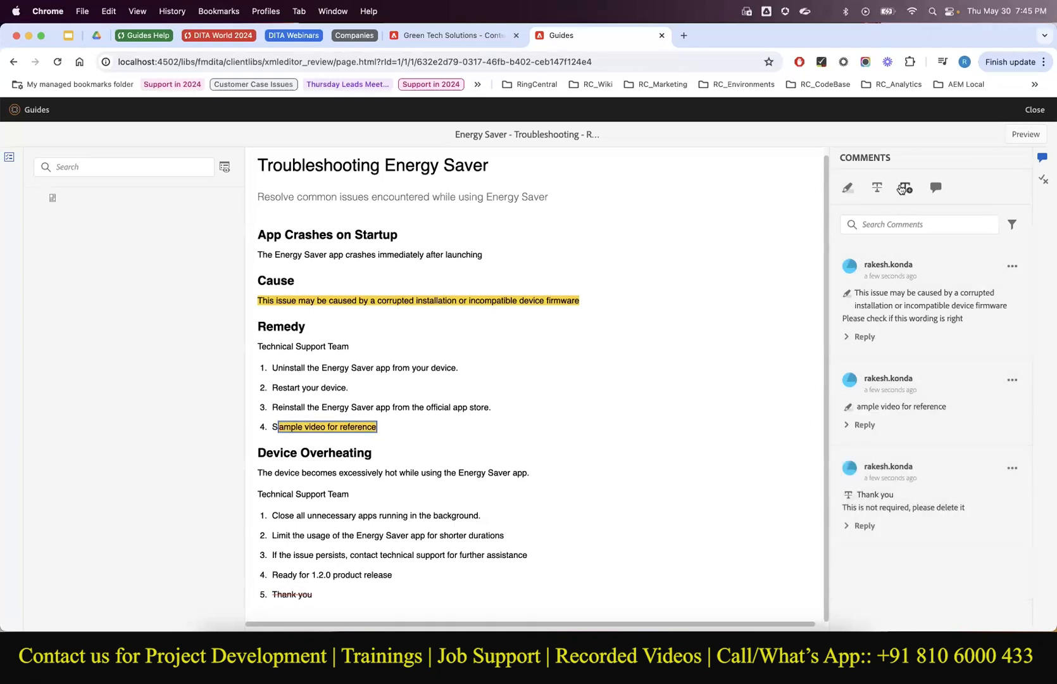
pyautogui.click(877, 190)
# Strike through 'Ready for 1.2.0 product release' with the comment 'Unnecessary comment. You may remove this'.
pyautogui.tripleClick(392, 572)
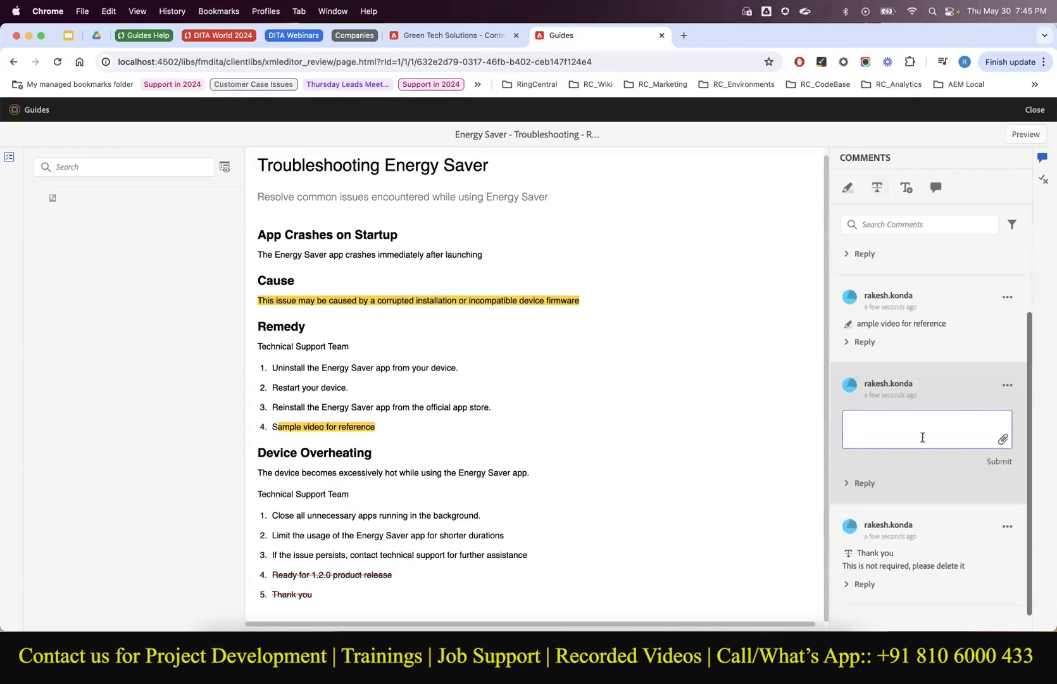
pyautogui.write('Unnecessary comment. You may remove this')
pyautogui.click(990, 467)
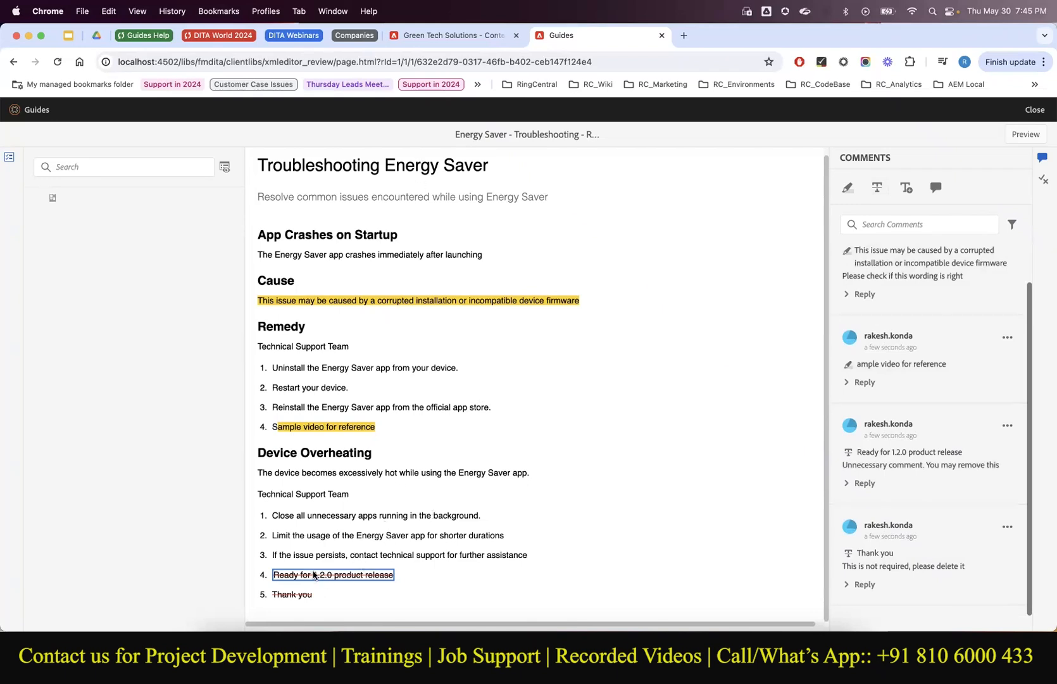
pyautogui.tripleClick(484, 556)
pyautogui.click(484, 557)
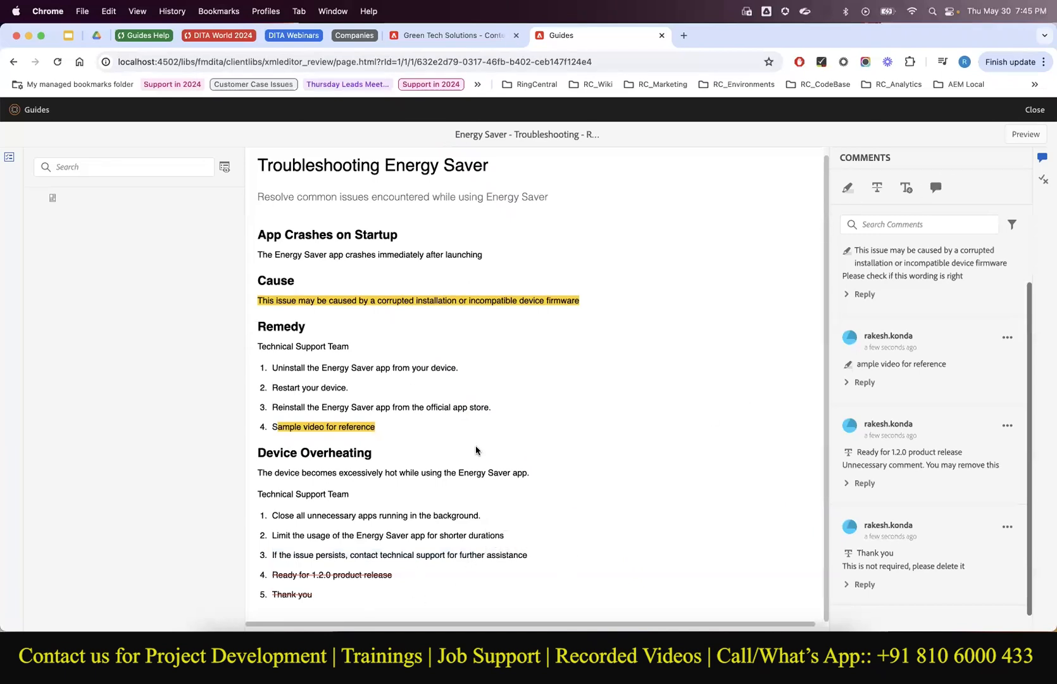
# Insert '. Dont forget to email us' after 'assistance' in Device Overheating step 3.
pyautogui.click(905, 189)
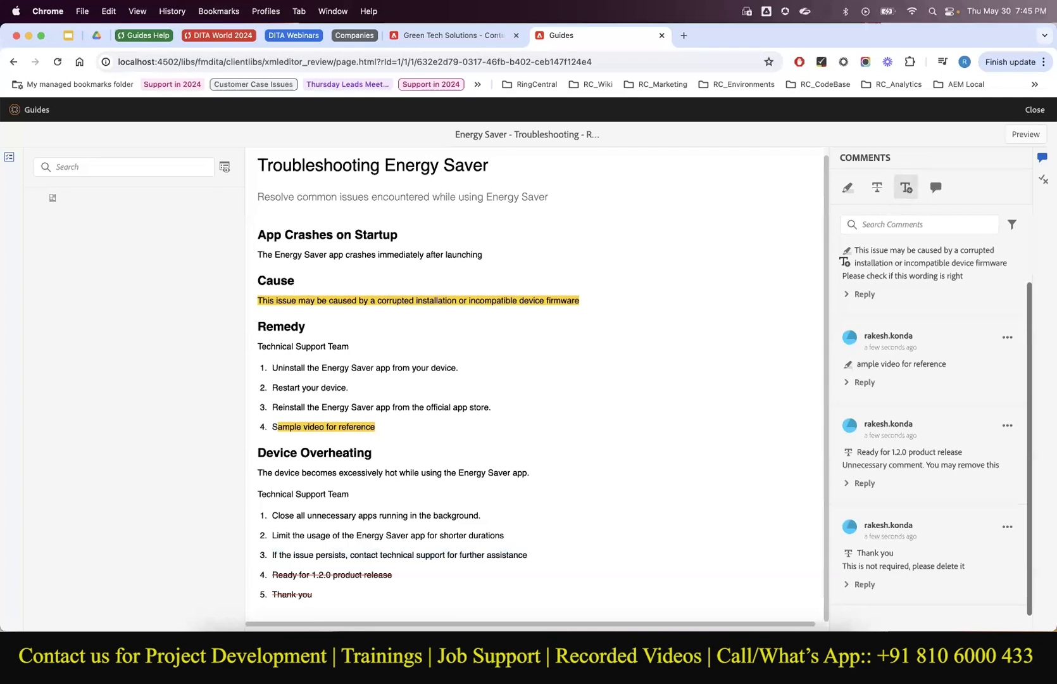
pyautogui.click(529, 555)
pyautogui.write('. Dont forge')
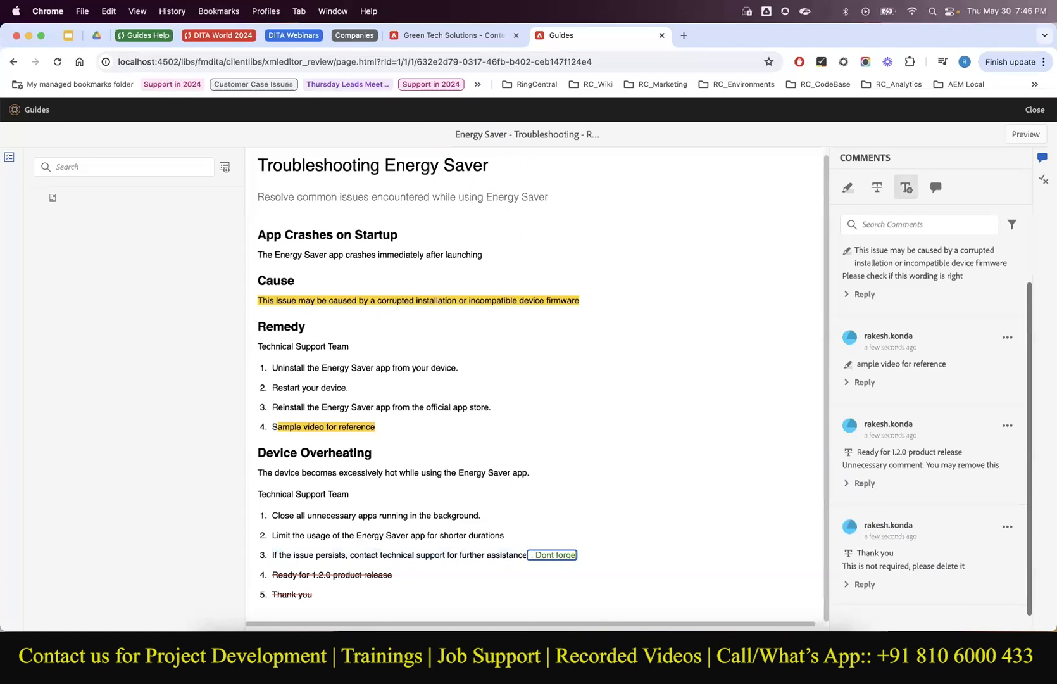
pyautogui.write('t to email us')
pyautogui.press('Return')
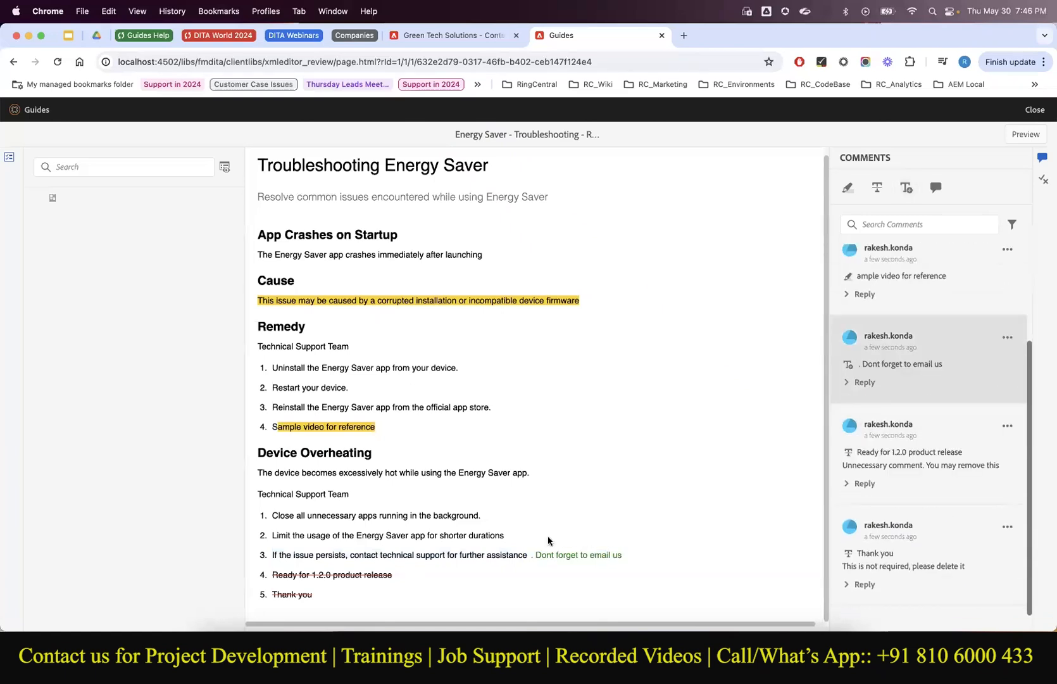
# Reply to the insertion comment with 'I though it would be better to emphasis this'.
pyautogui.click(860, 382)
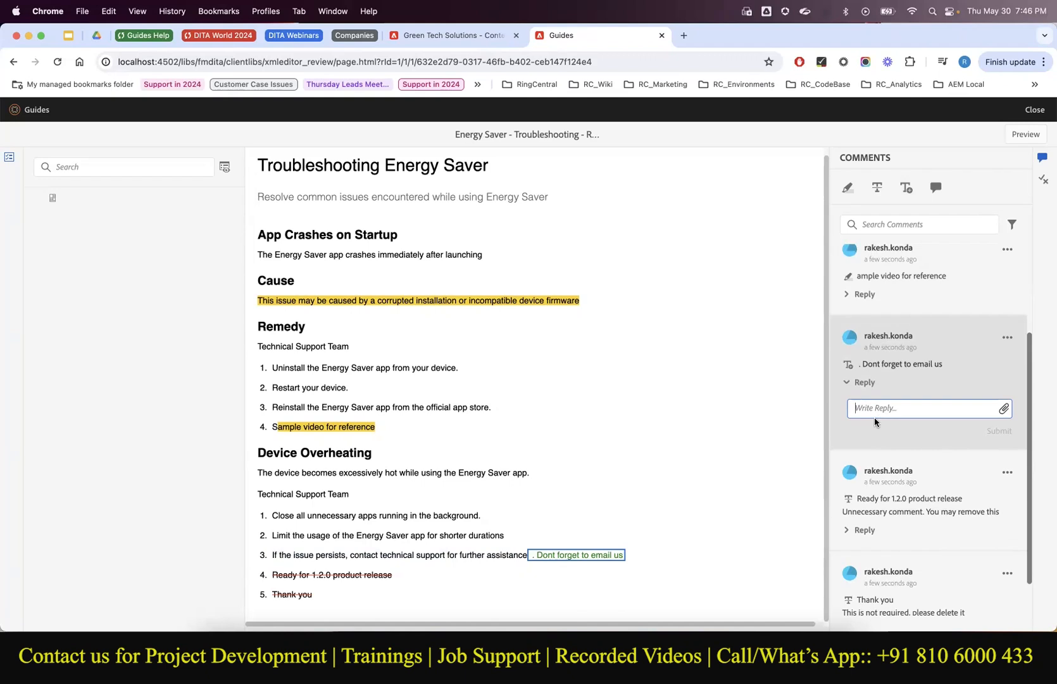
pyautogui.write('I thou')
pyautogui.write('gh it would b')
pyautogui.write('e better to emp')
pyautogui.write('hasis this')
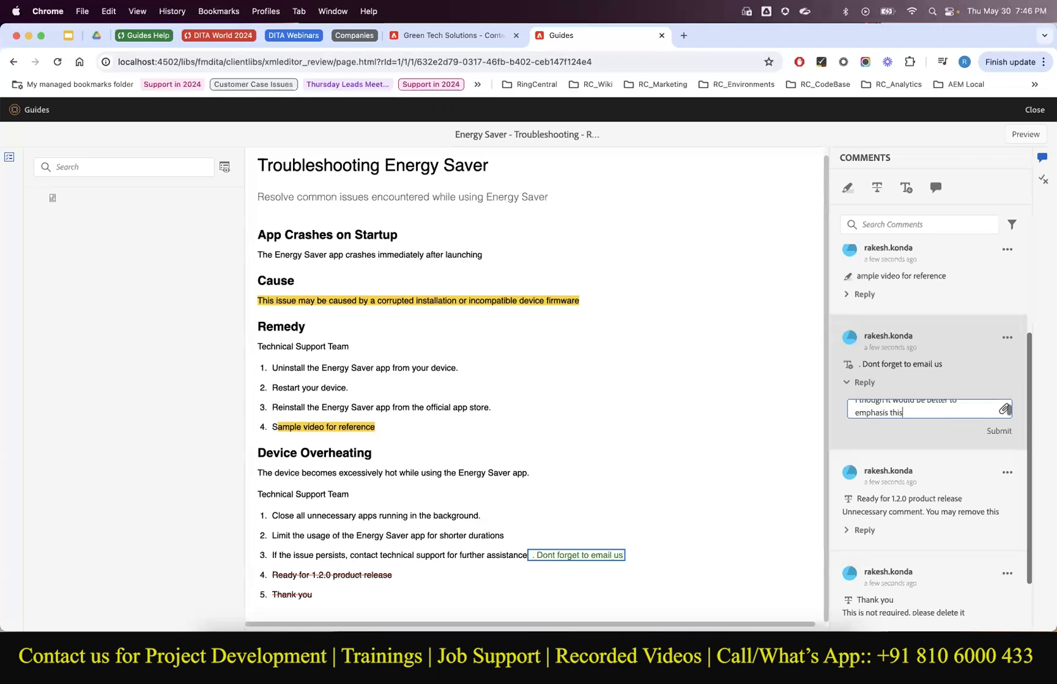
pyautogui.click(996, 432)
pyautogui.click(936, 188)
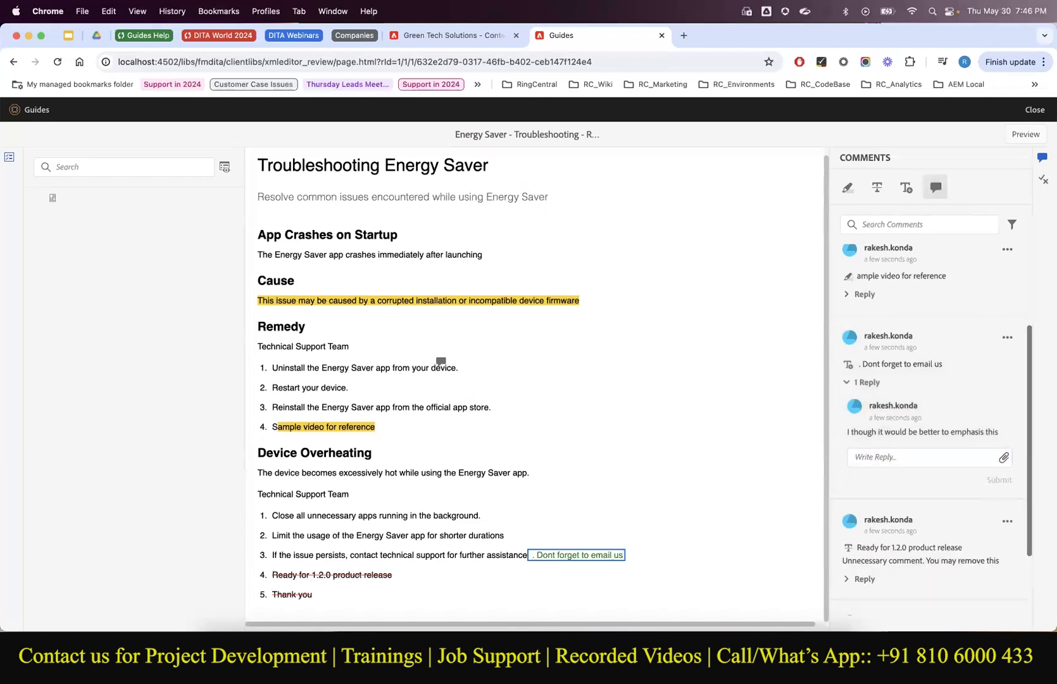
# Post a 'Good job' comment at the end of Remedy step 1 with a screenshot attached.
pyautogui.click(459, 362)
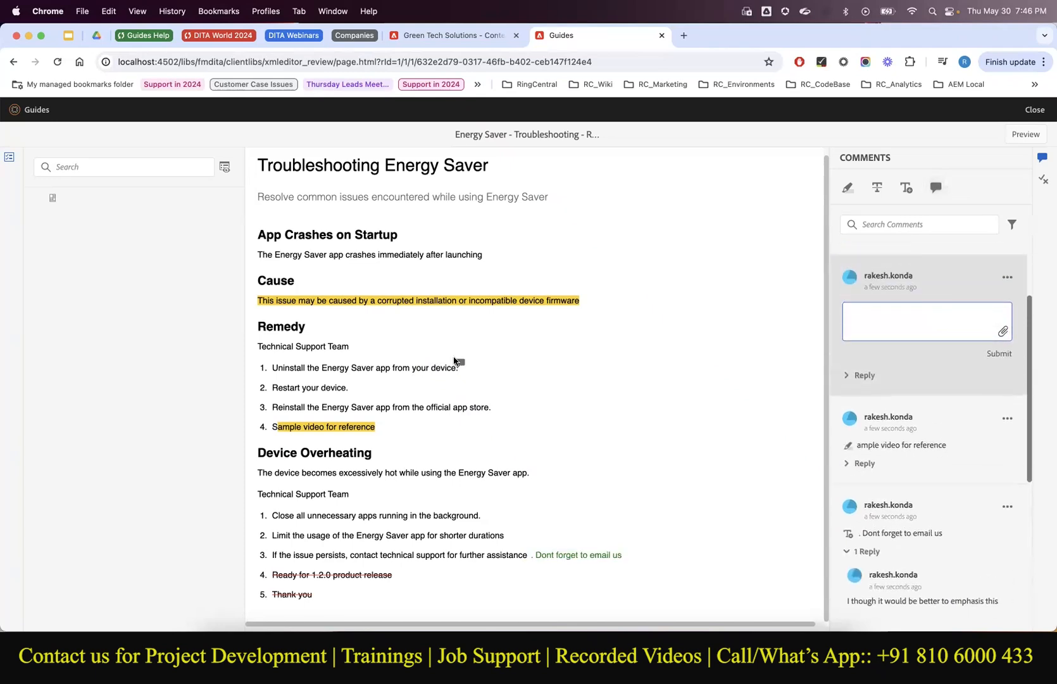
pyautogui.click(873, 309)
pyautogui.write('Good job')
pyautogui.click(1003, 331)
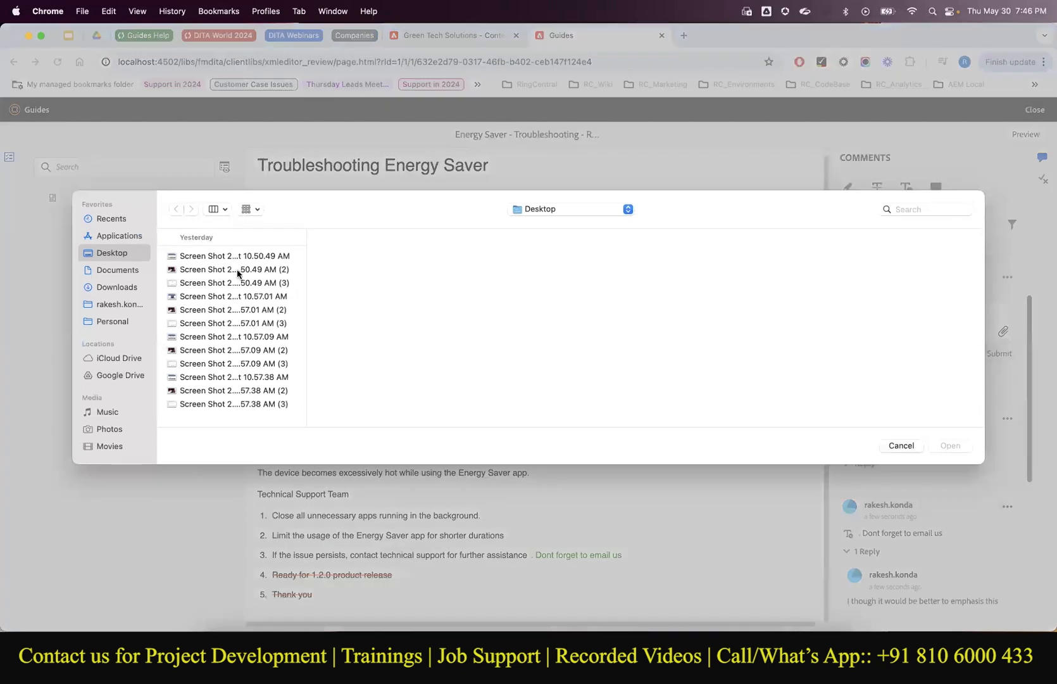
pyautogui.click(209, 264)
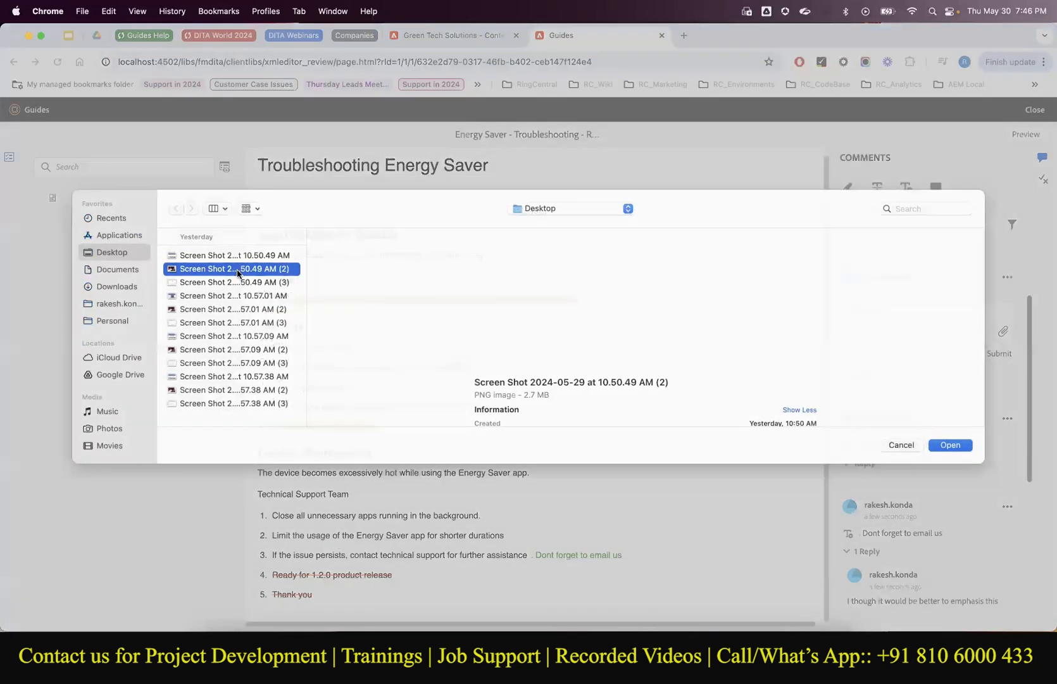
pyautogui.click(950, 441)
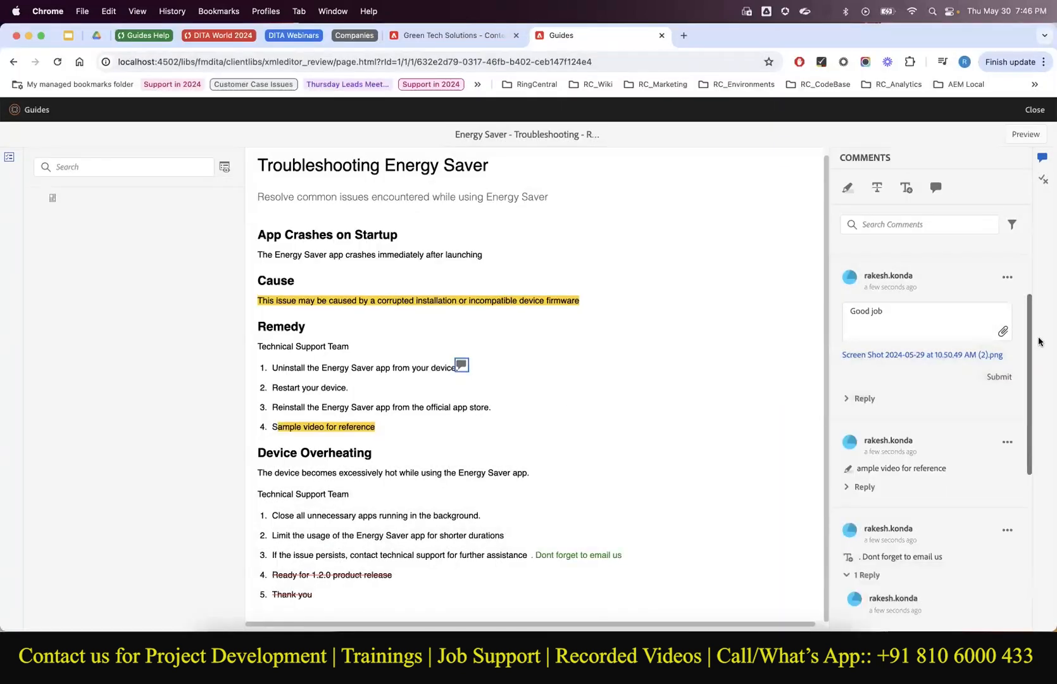
pyautogui.click(998, 376)
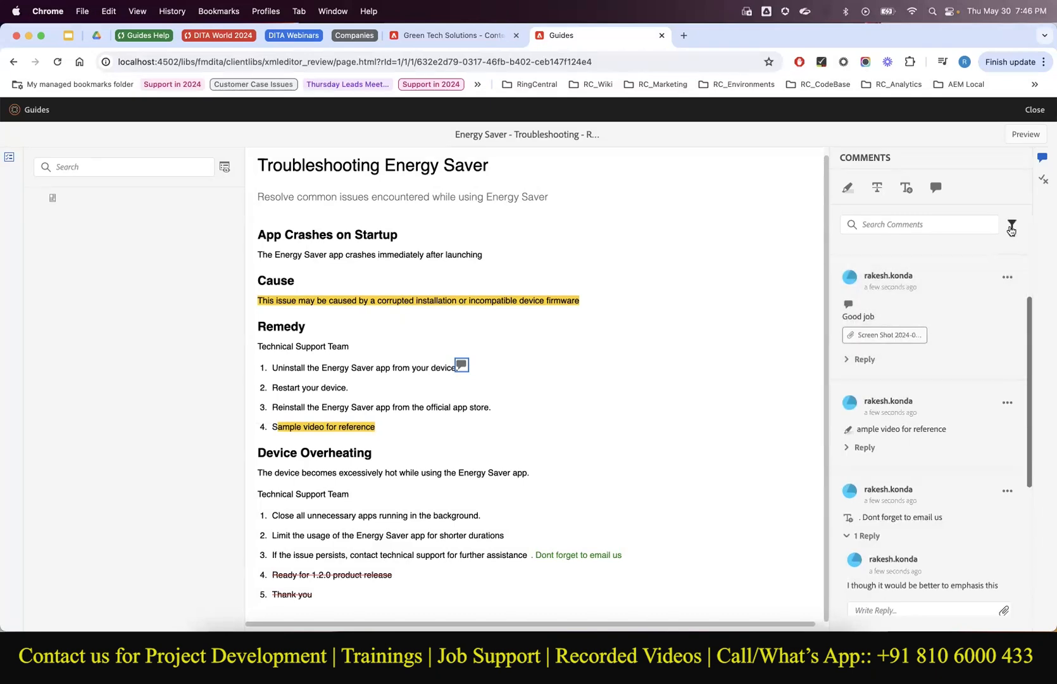
# Check the topic's Conditions panel, then return to the review comments list.
pyautogui.scroll(-4, 947, 326)
pyautogui.scroll(3, 938, 282)
pyautogui.scroll(-3, 939, 288)
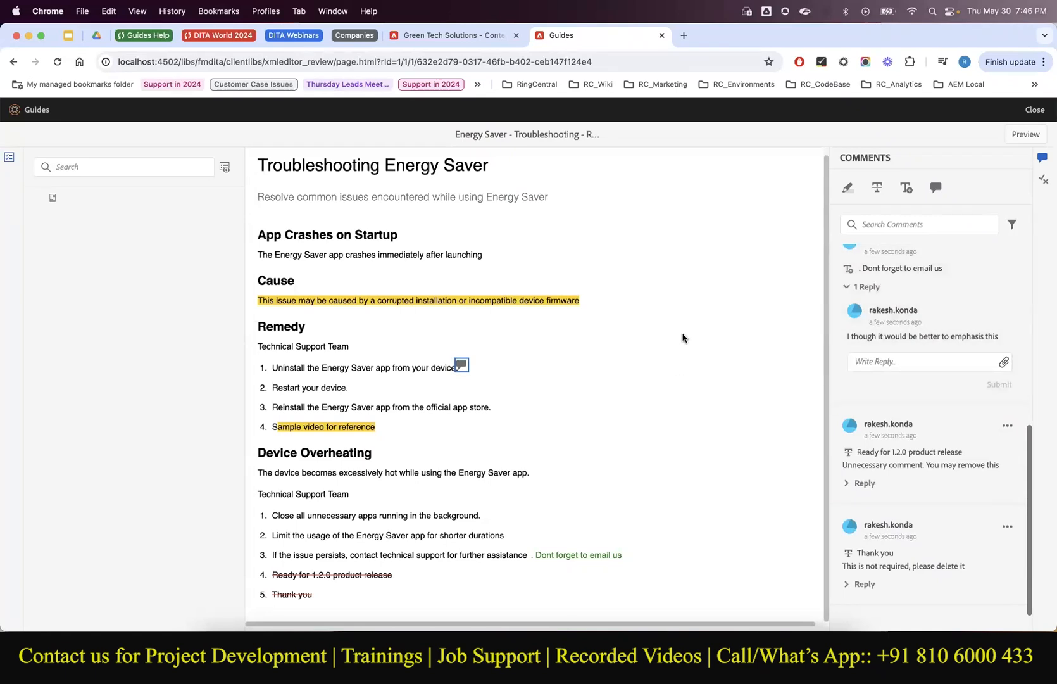
pyautogui.click(1042, 182)
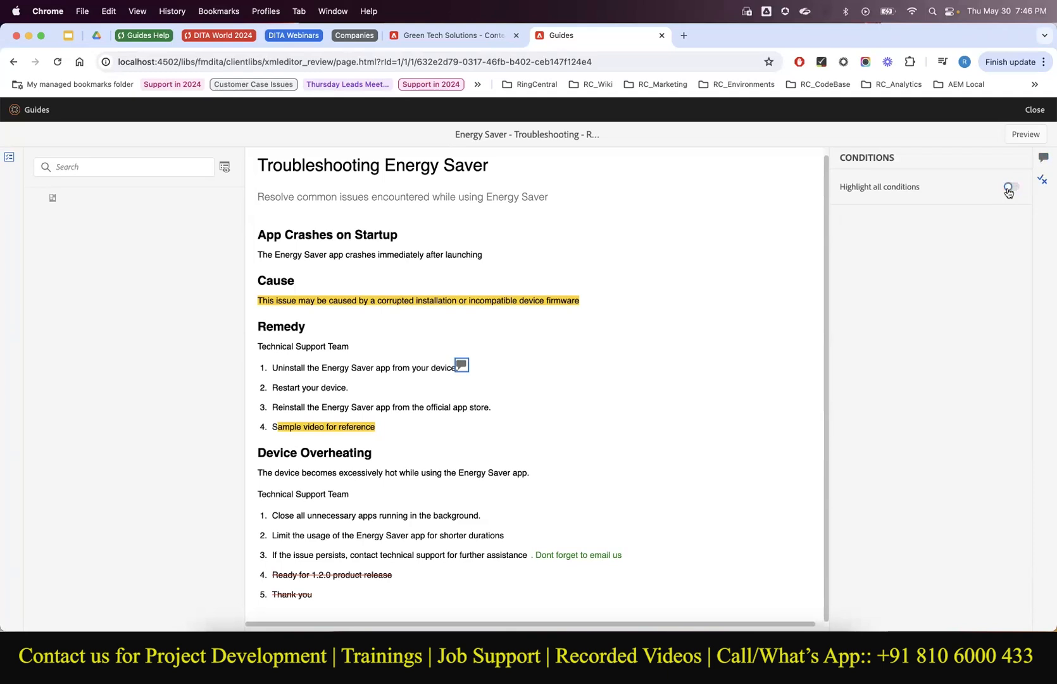
pyautogui.click(1044, 157)
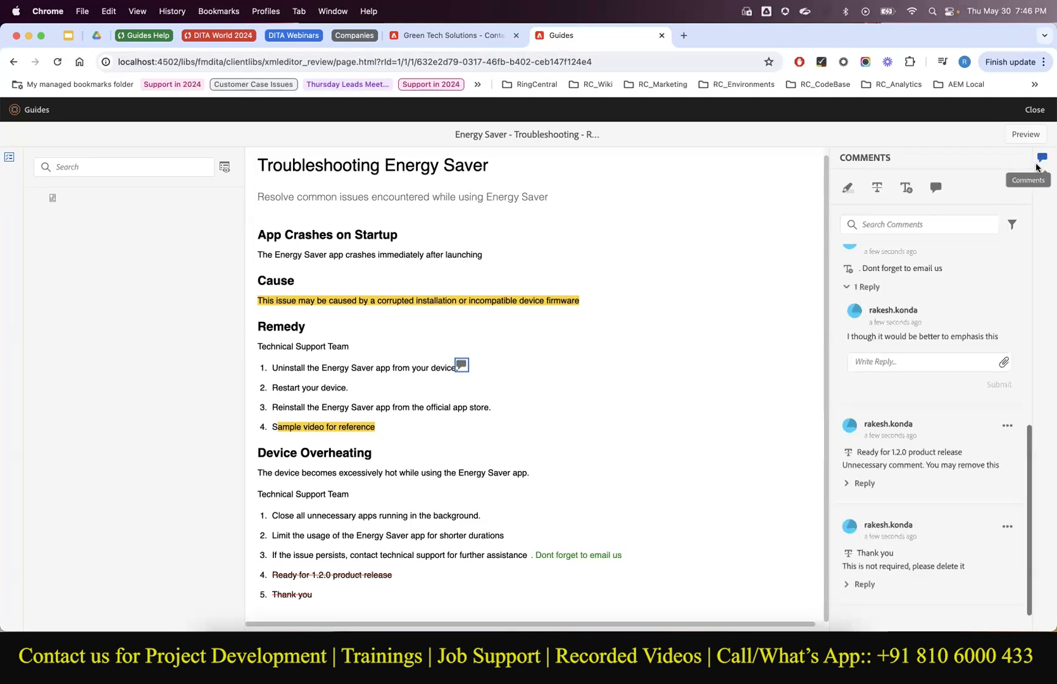
# Toggle between the clean topic preview and the marked-up review view several times.
pyautogui.click(1023, 136)
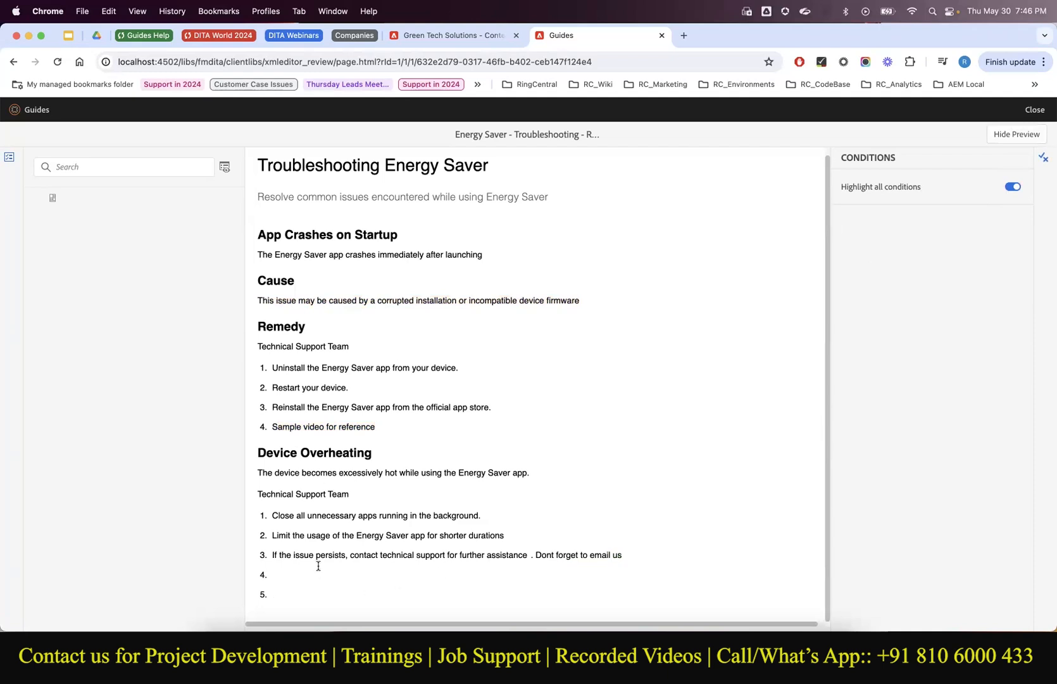
pyautogui.scroll(1, 376, 343)
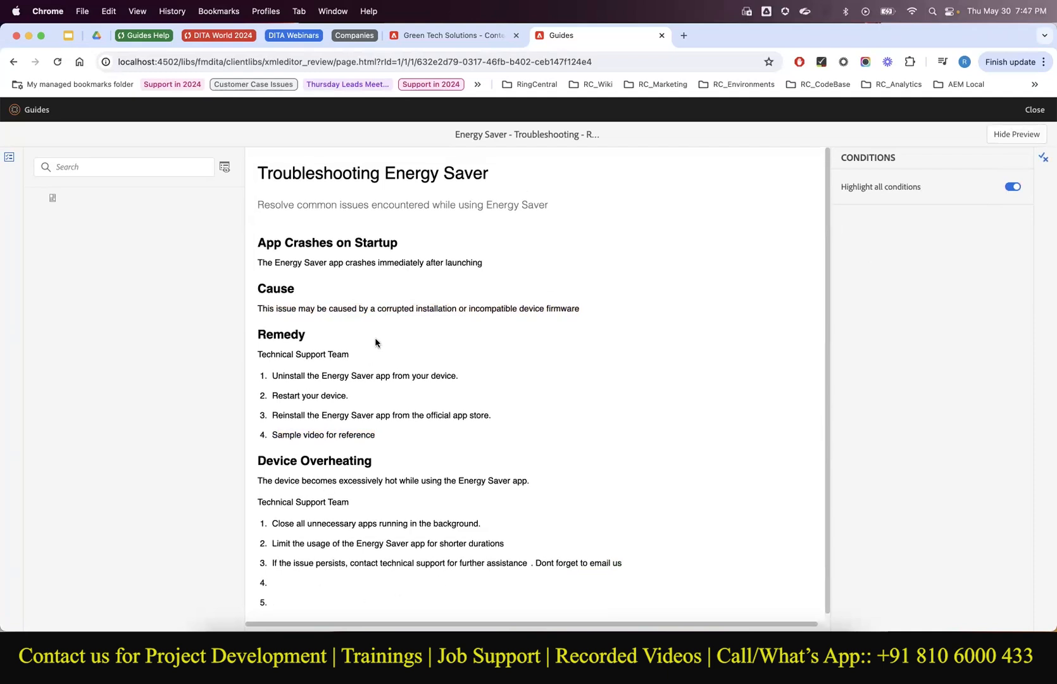
pyautogui.scroll(-1, 375, 342)
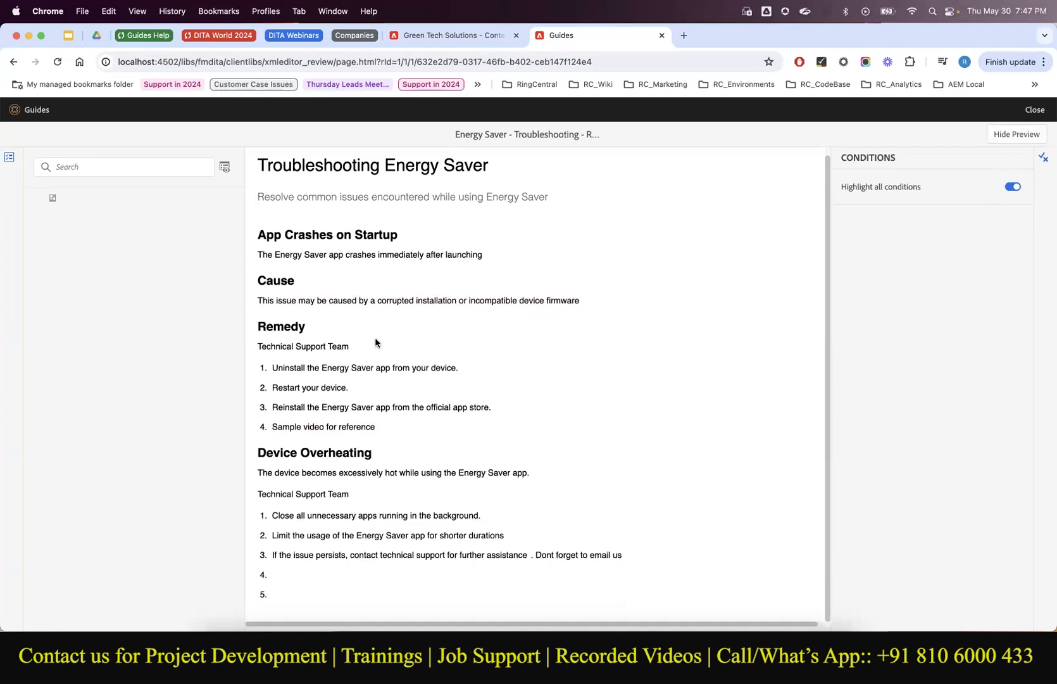
pyautogui.scroll(1, 375, 343)
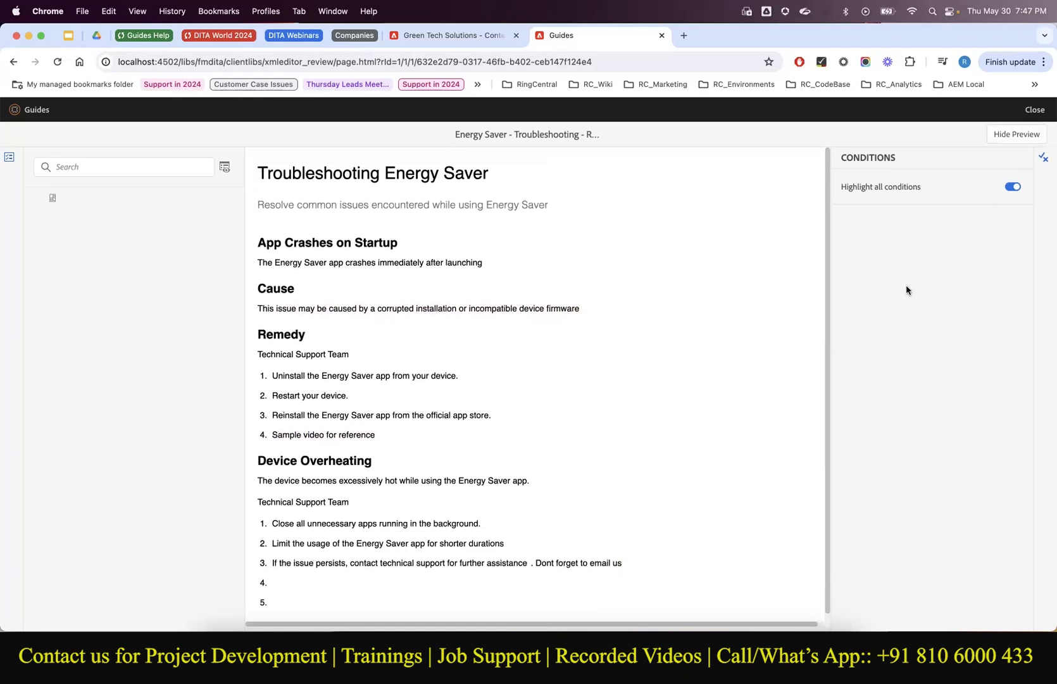
pyautogui.click(1016, 134)
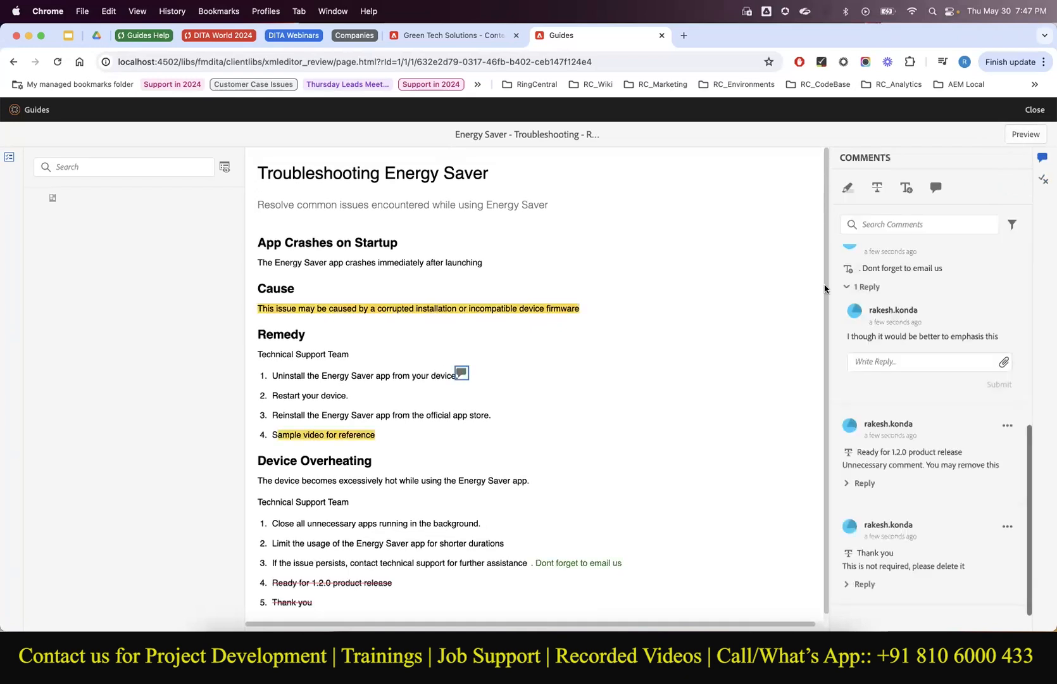
pyautogui.click(1018, 134)
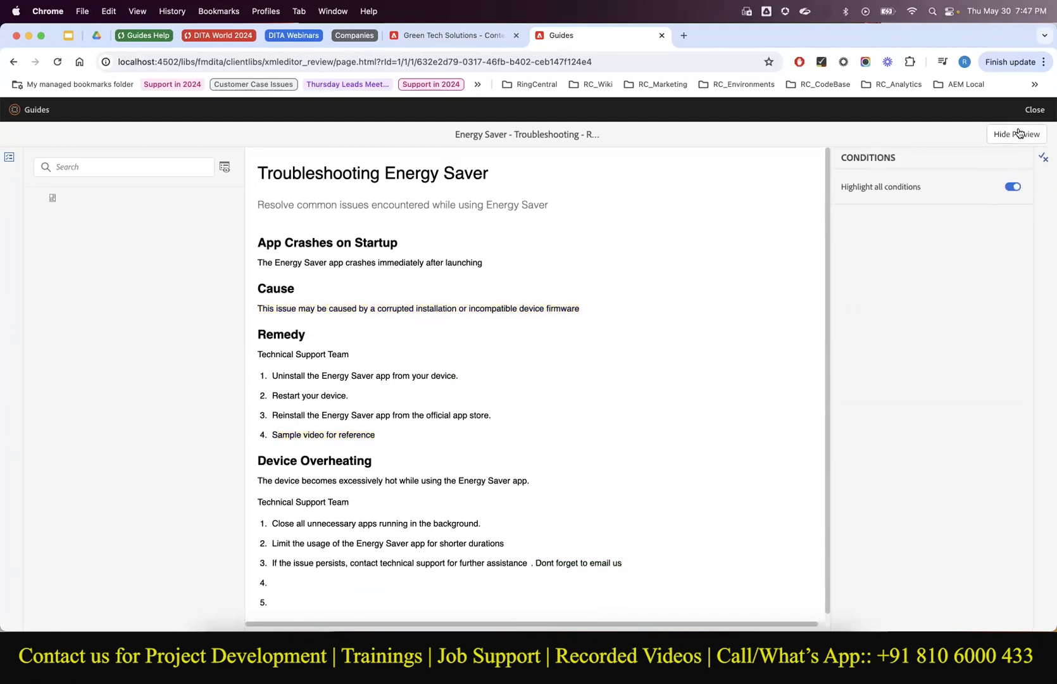
pyautogui.click(1018, 134)
pyautogui.click(1019, 133)
pyautogui.click(1043, 119)
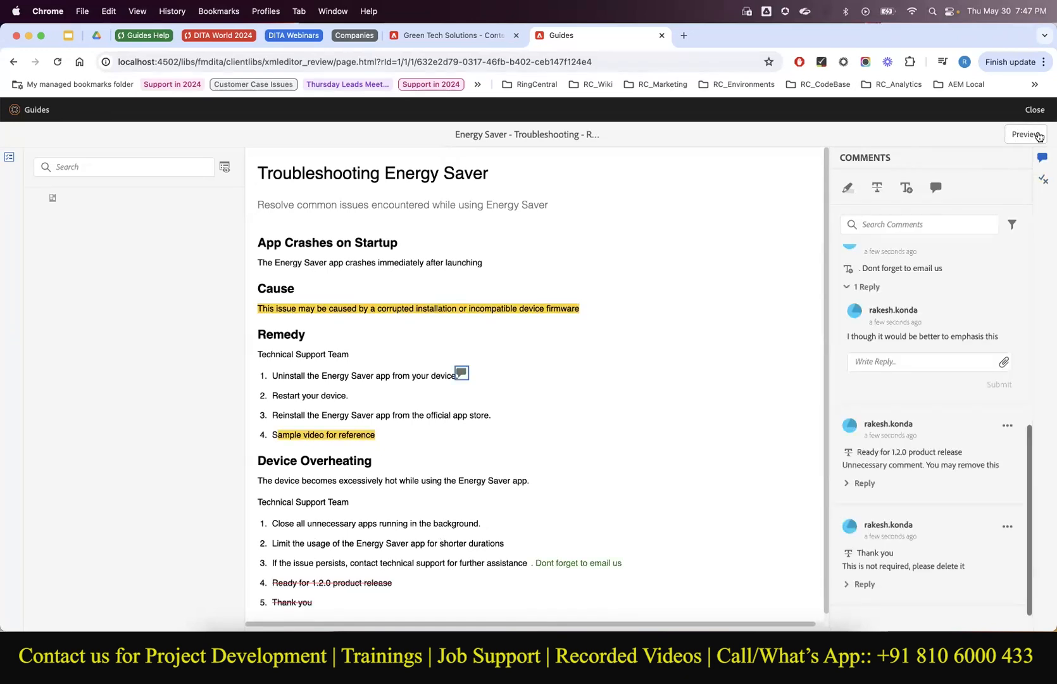
pyautogui.click(1038, 135)
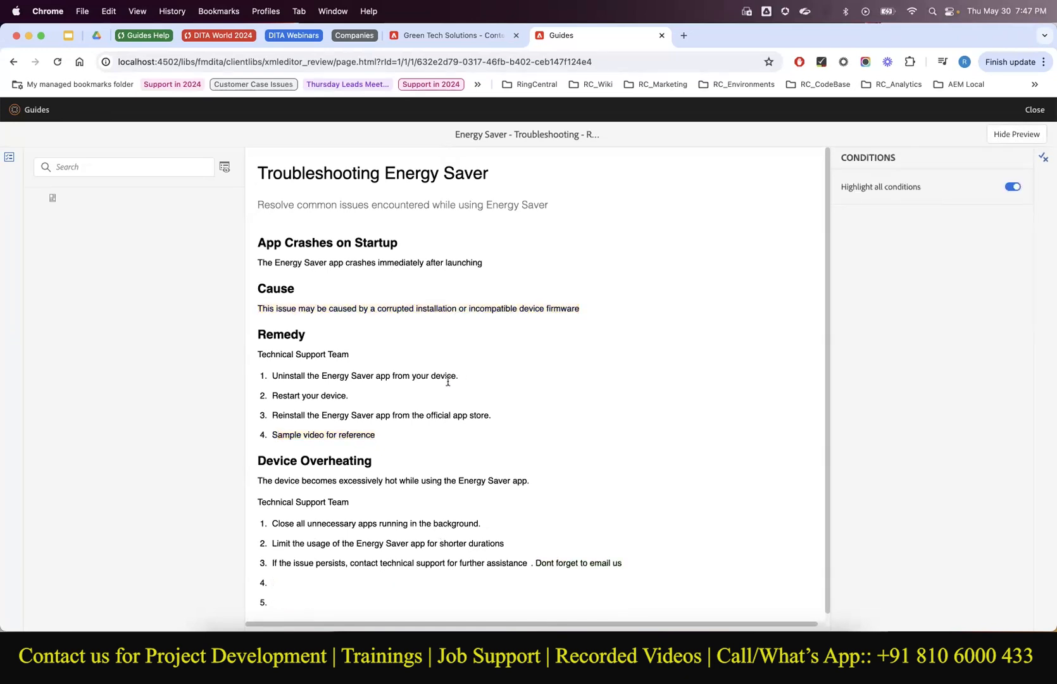
pyautogui.click(998, 136)
# Search the review comments for 'issue' and select the search term.
pyautogui.click(894, 223)
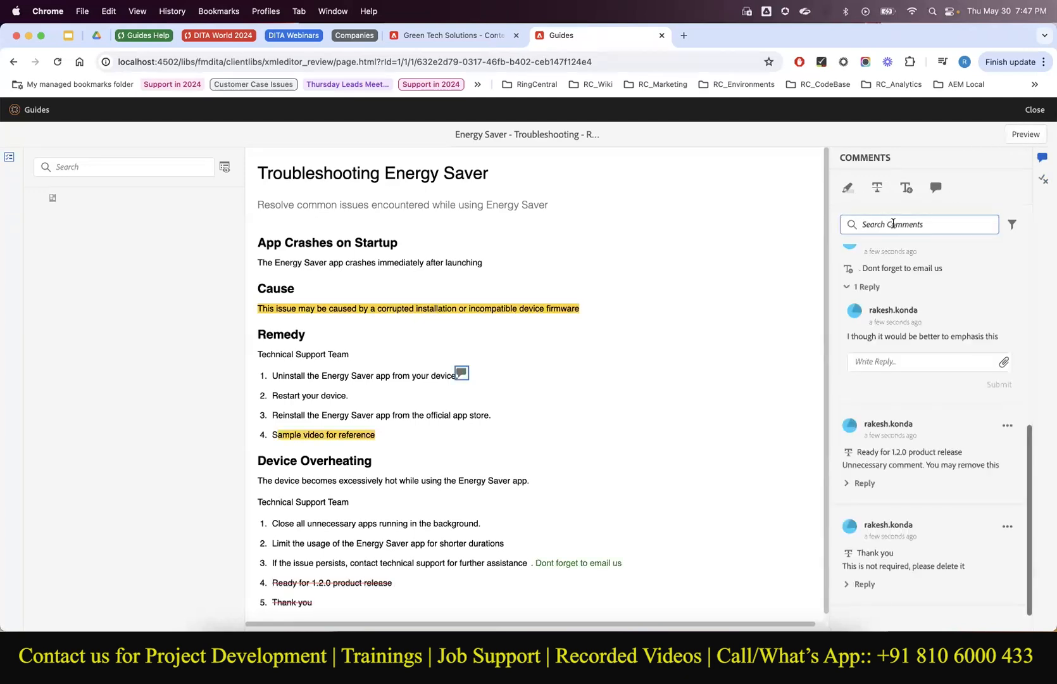
pyautogui.scroll(5, 879, 371)
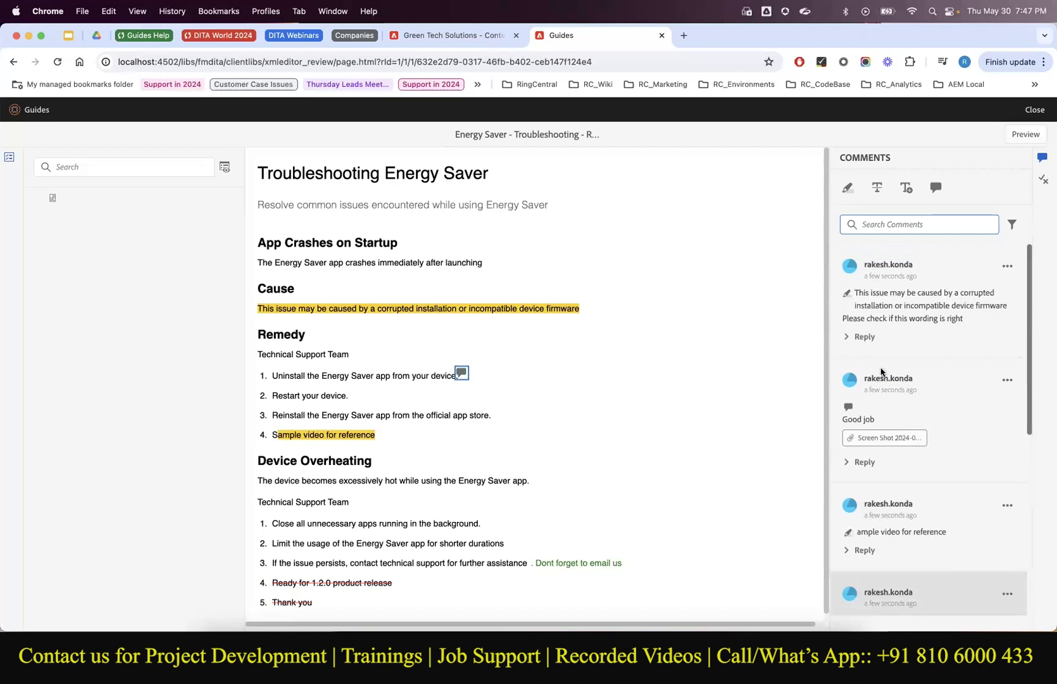
pyautogui.scroll(-5, 935, 501)
pyautogui.scroll(5, 935, 500)
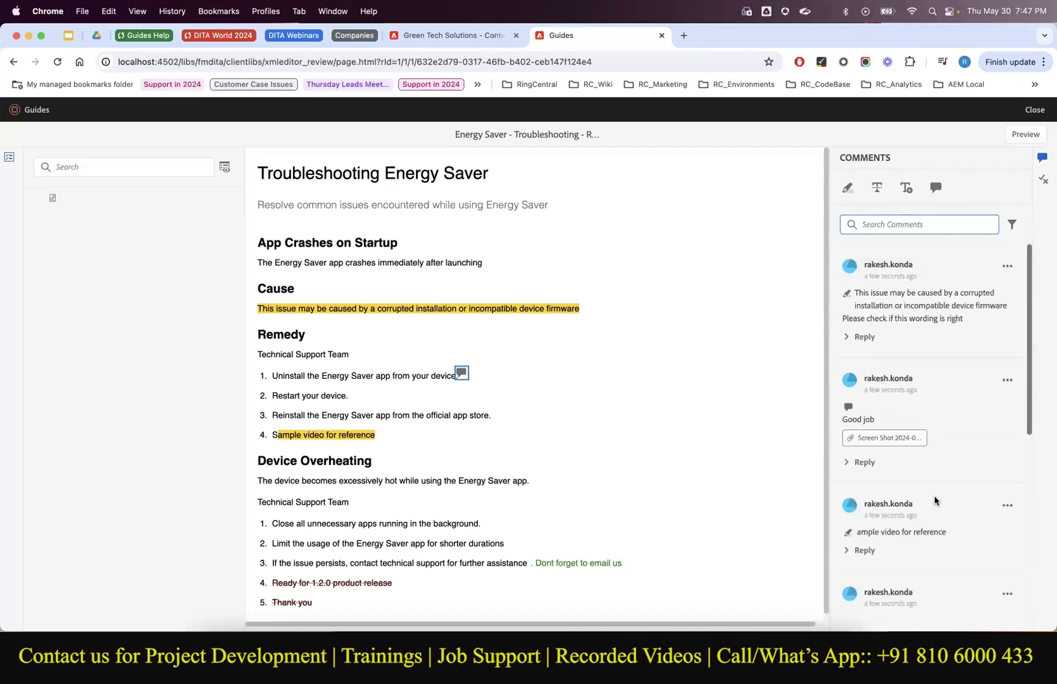
pyautogui.write('issue')
pyautogui.press('super+a')
# Search the comments for 'goo' and examine the matching 'Good job' comment.
pyautogui.press('BackSpace')
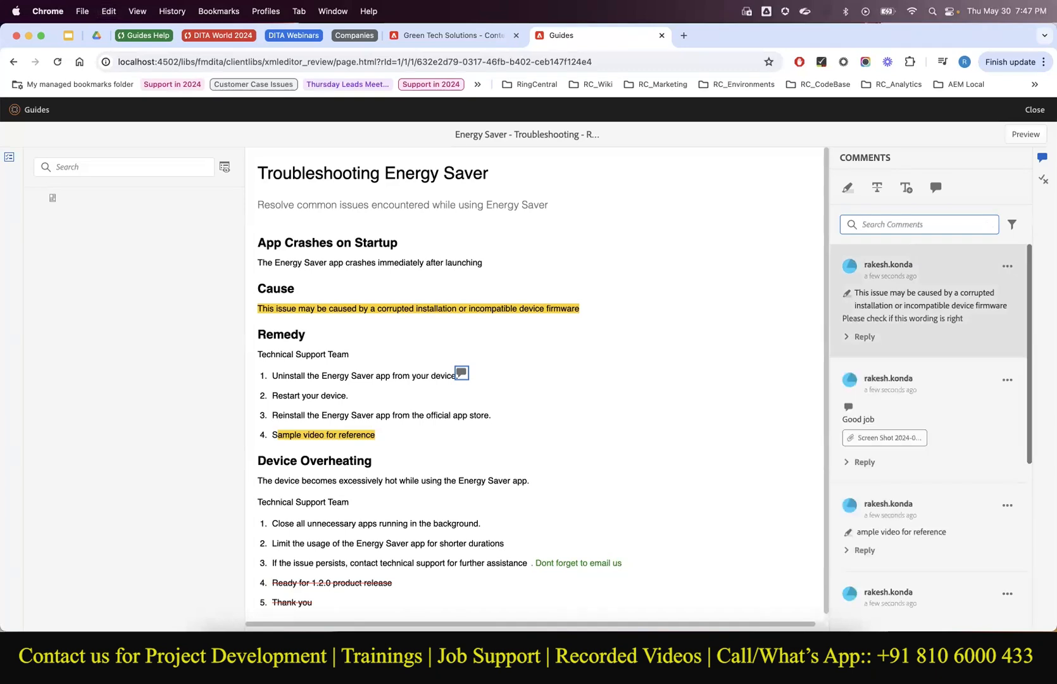
pyautogui.write('good')
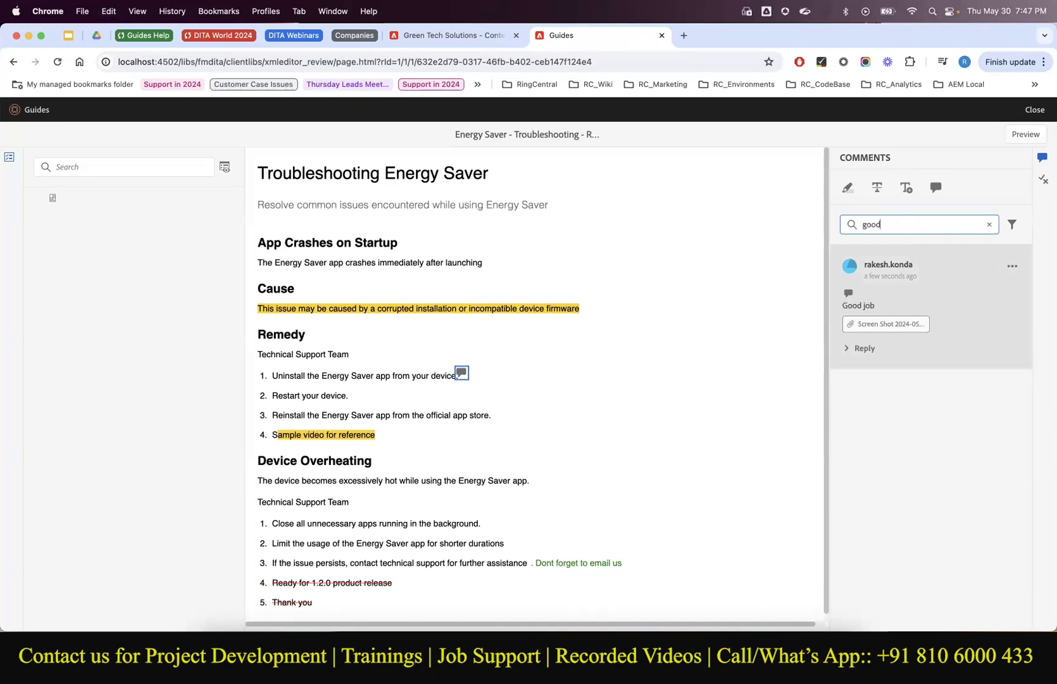
pyautogui.click(888, 294)
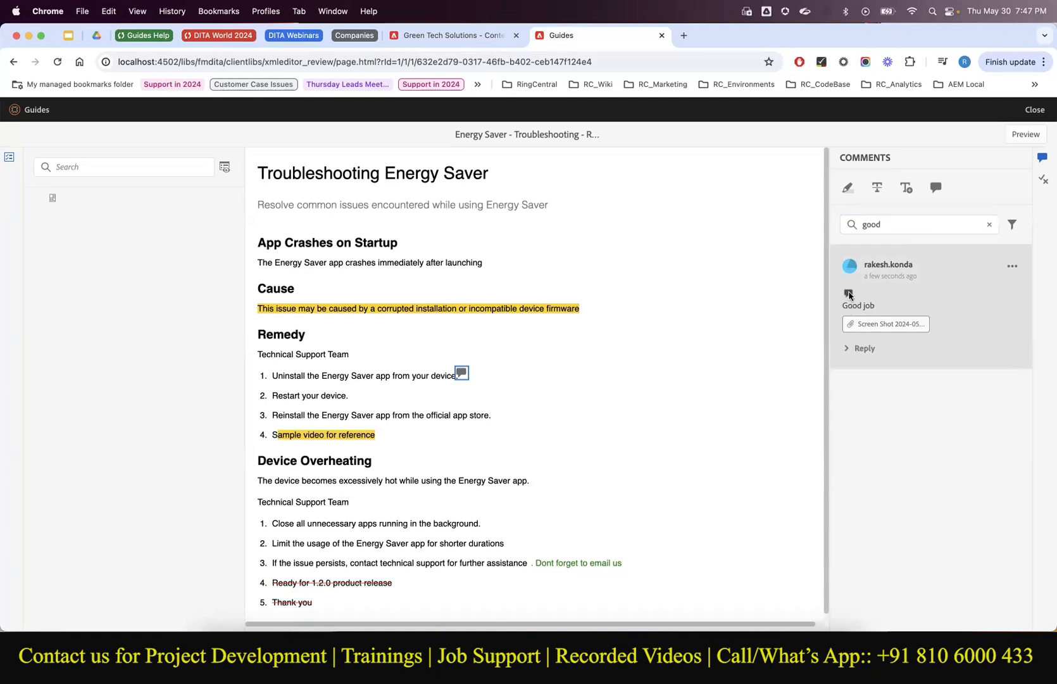
# Change the comment search to 'cause', then clear the search box.
pyautogui.doubleClick(875, 218)
pyautogui.write('cause')
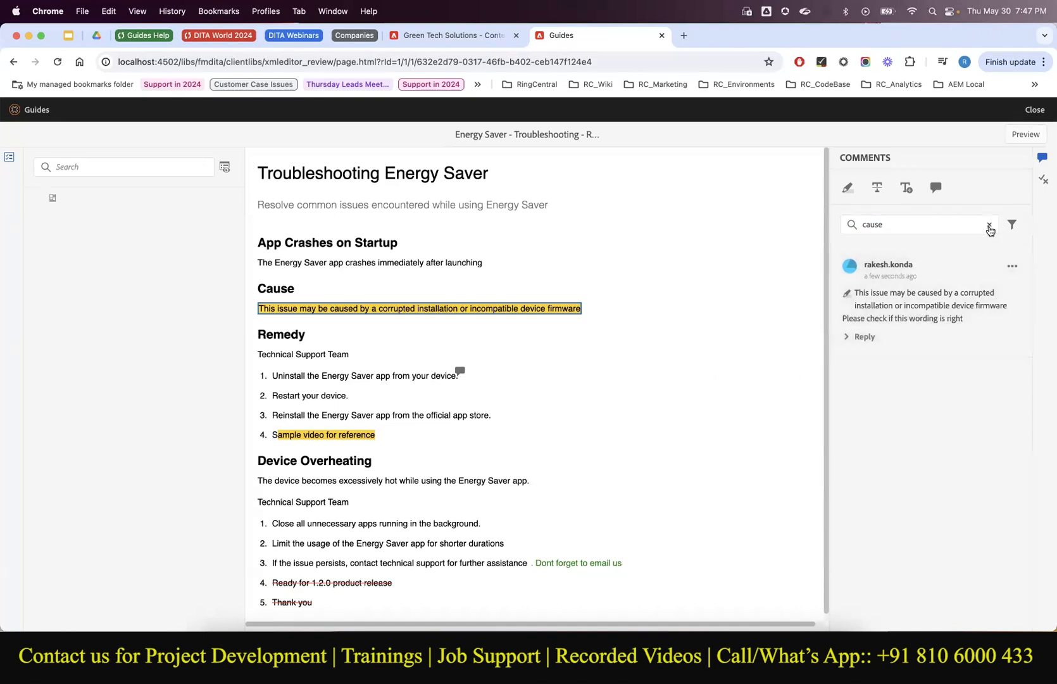
pyautogui.click(989, 224)
# Filter the review comments by status, trying None and Accepted, then applying Rejected.
pyautogui.click(1010, 227)
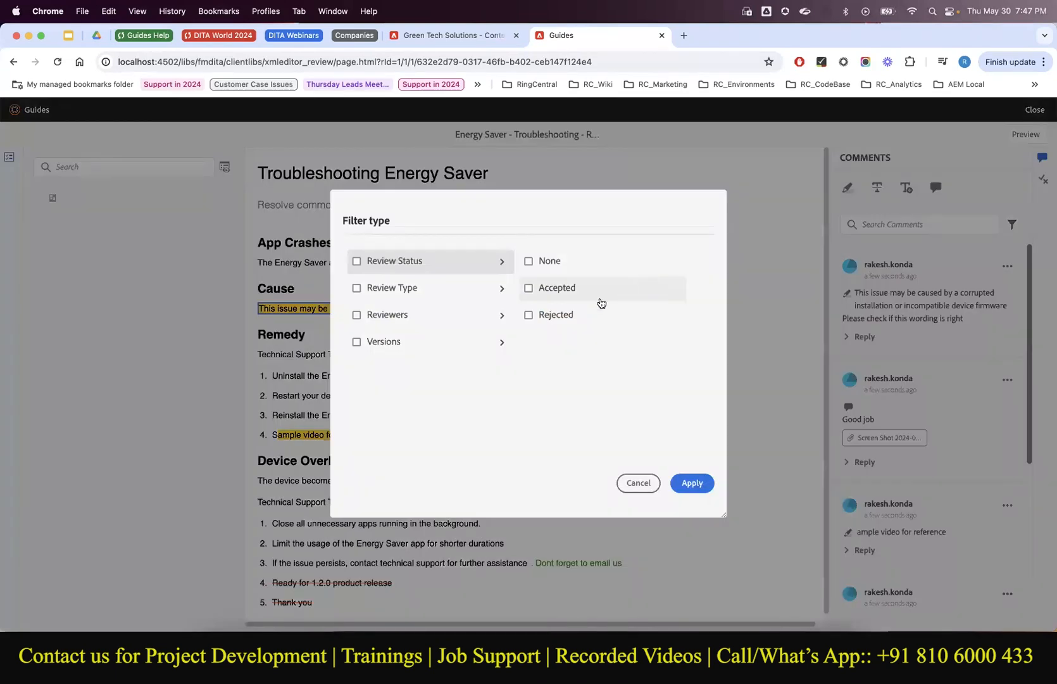
pyautogui.click(529, 262)
pyautogui.click(529, 289)
pyautogui.click(529, 316)
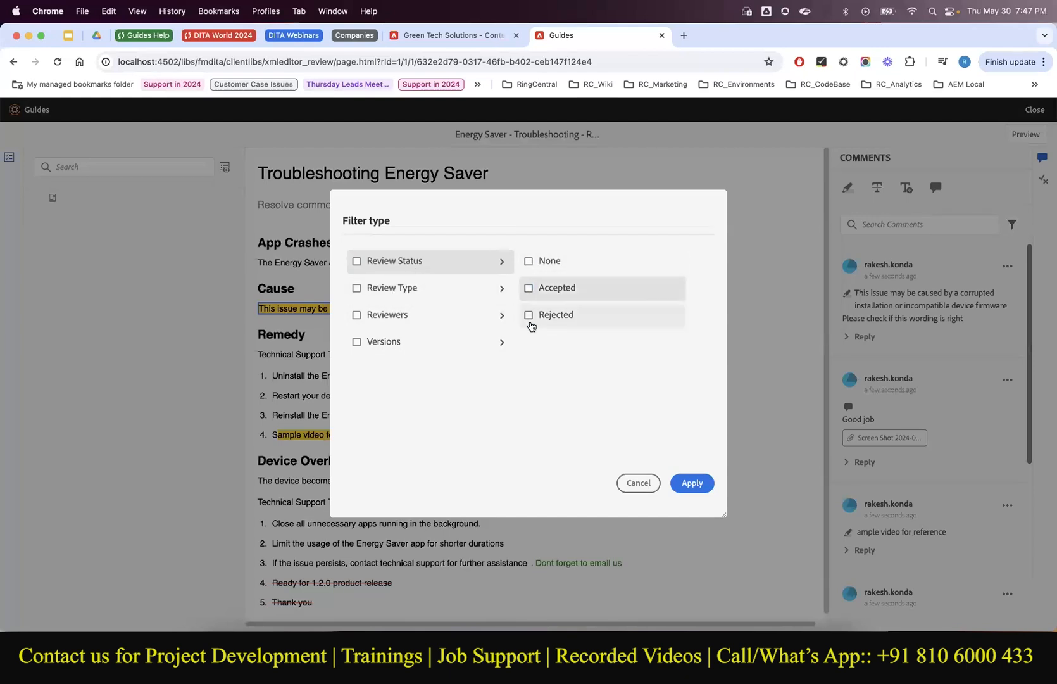
pyautogui.click(685, 482)
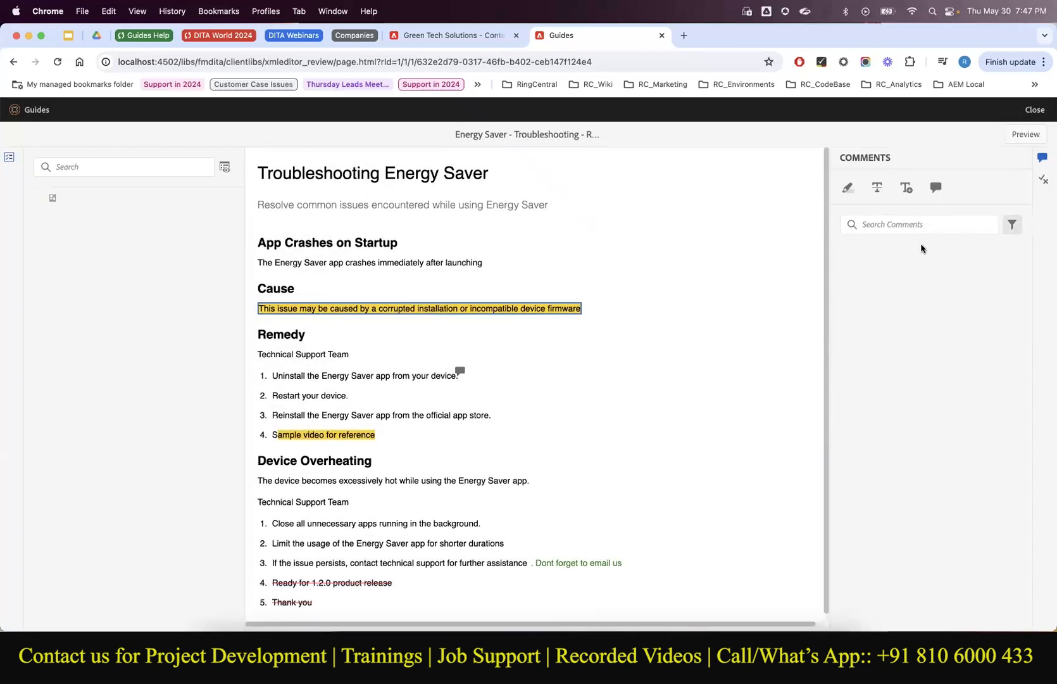
# Clear the Rejected status filter and apply a review-type filter showing only Highlight comments.
pyautogui.click(1012, 224)
pyautogui.click(527, 315)
pyautogui.click(357, 288)
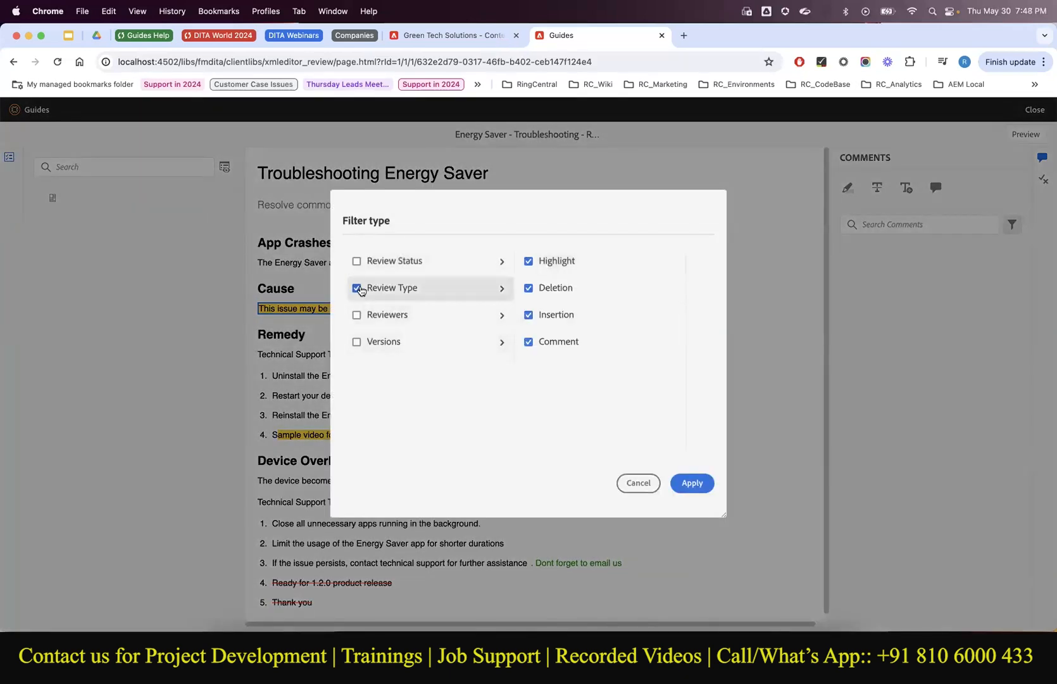
pyautogui.click(529, 263)
pyautogui.click(529, 290)
pyautogui.click(529, 316)
pyautogui.click(528, 342)
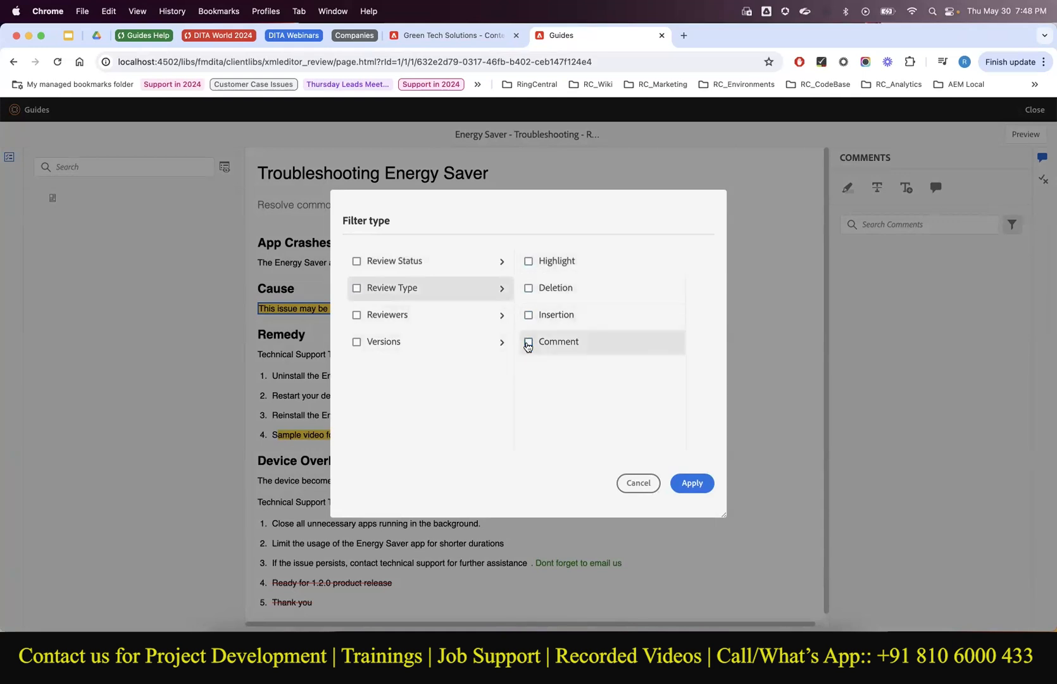
pyautogui.click(530, 260)
pyautogui.click(700, 486)
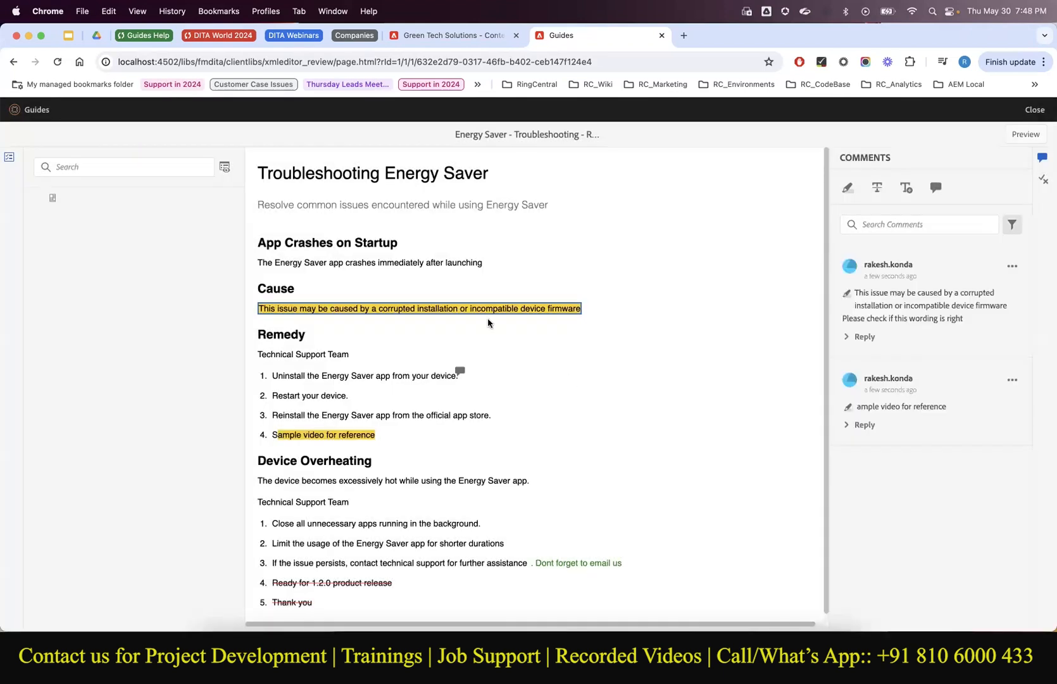
pyautogui.scroll(-1, 438, 413)
# Look through the review type, reviewer and version filter options, then cancel without changes.
pyautogui.click(1012, 224)
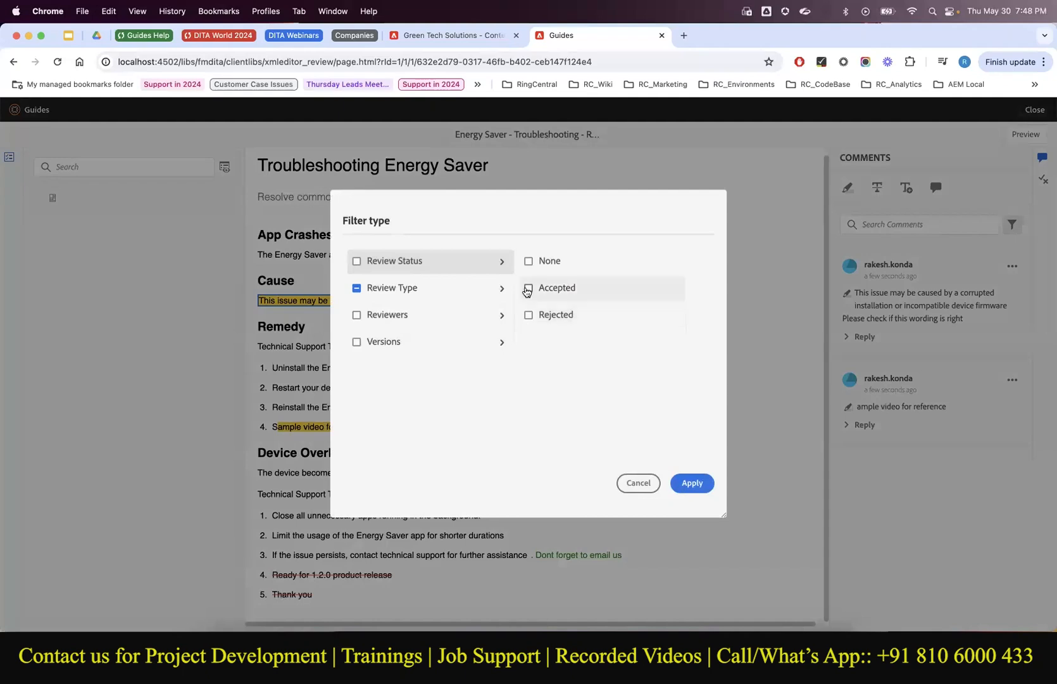
pyautogui.click(450, 291)
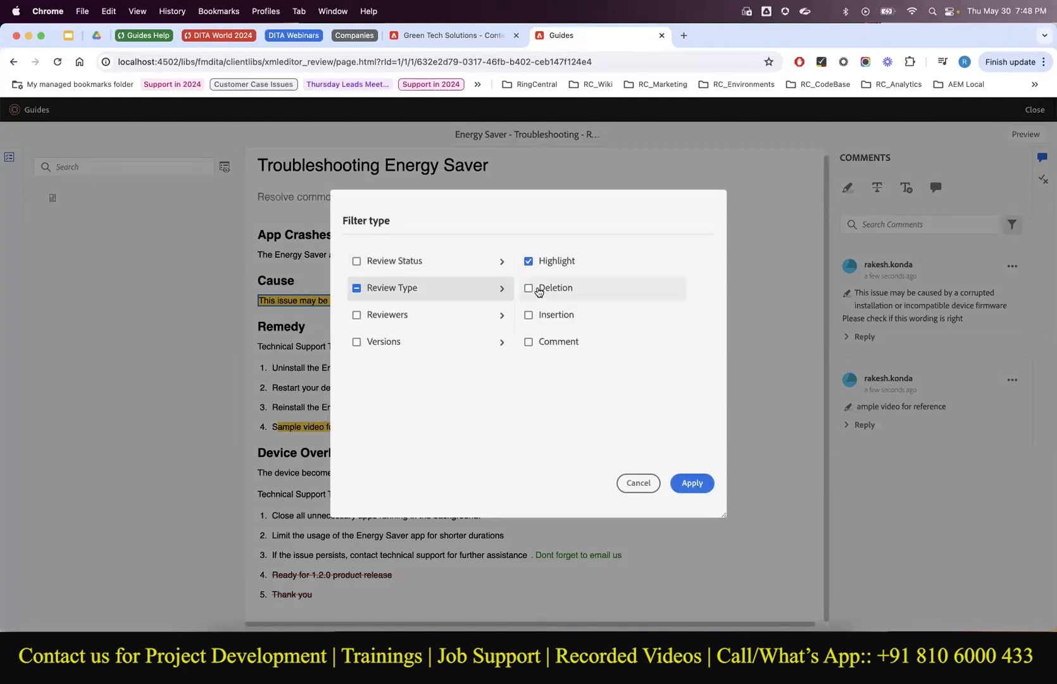
pyautogui.click(395, 322)
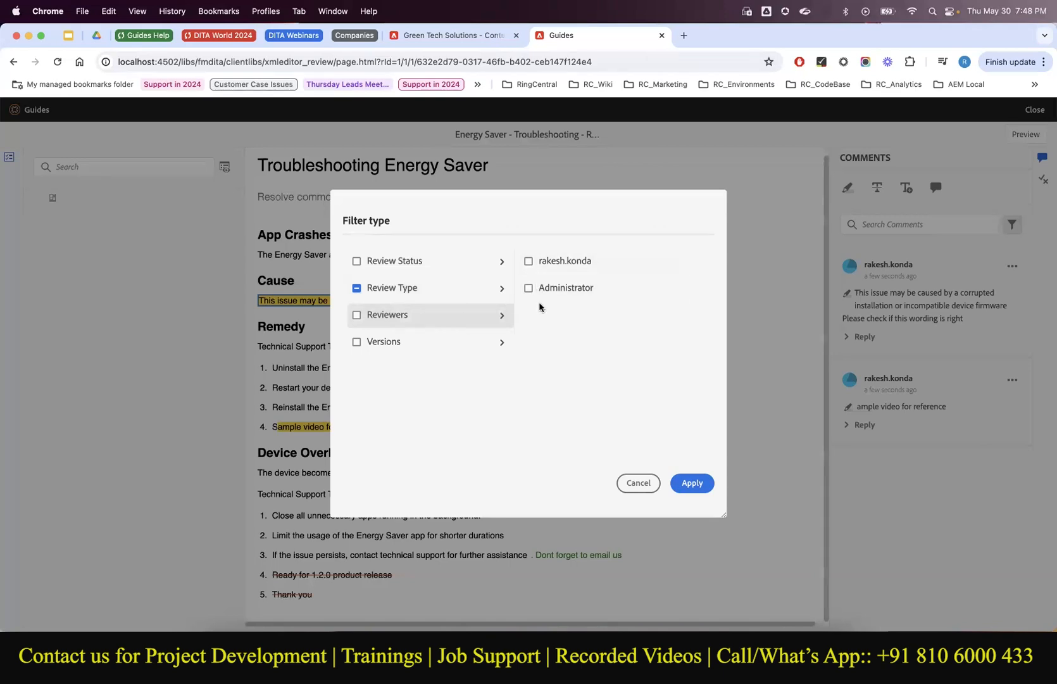
pyautogui.click(473, 347)
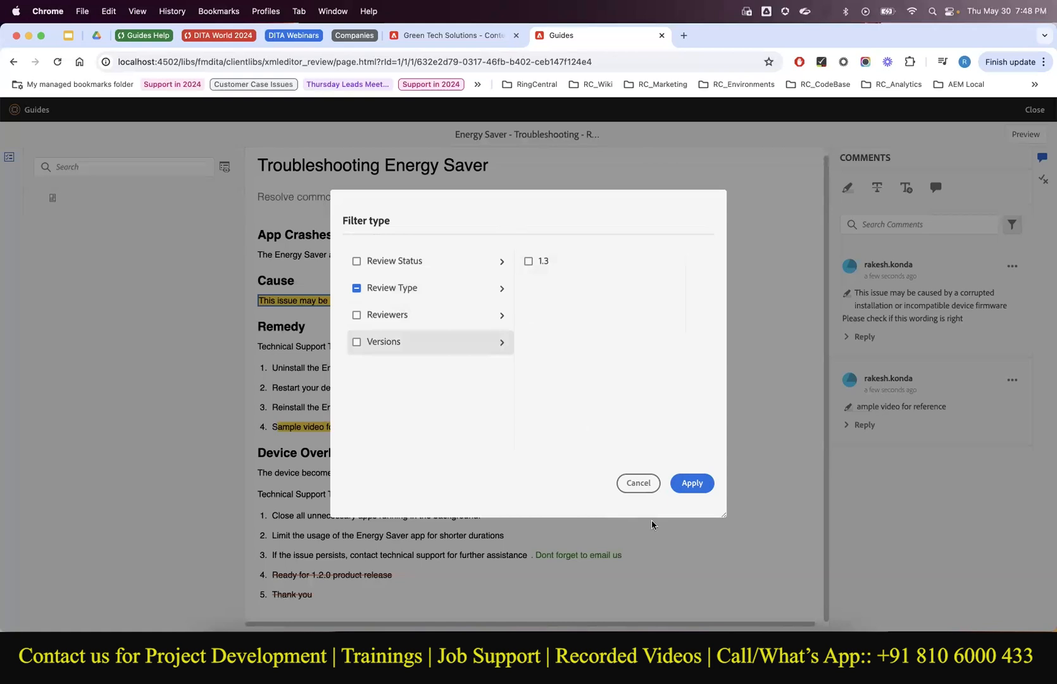
pyautogui.click(637, 484)
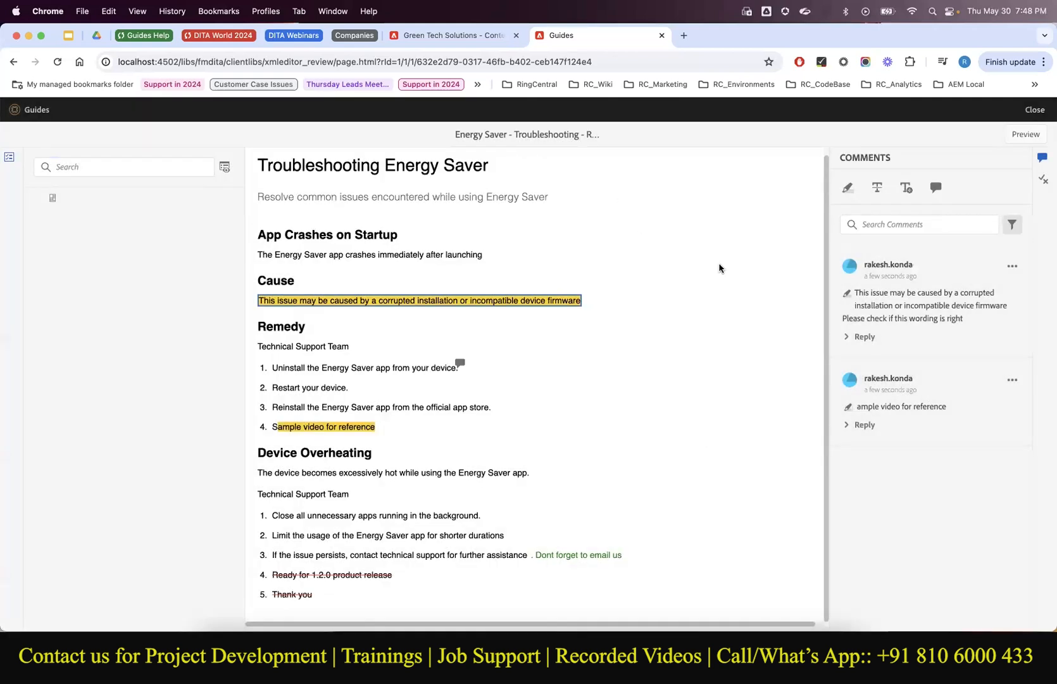
# Leave the review page and reopen Energy Saver - Troubleshooting - Review from the notifications.
pyautogui.click(1032, 110)
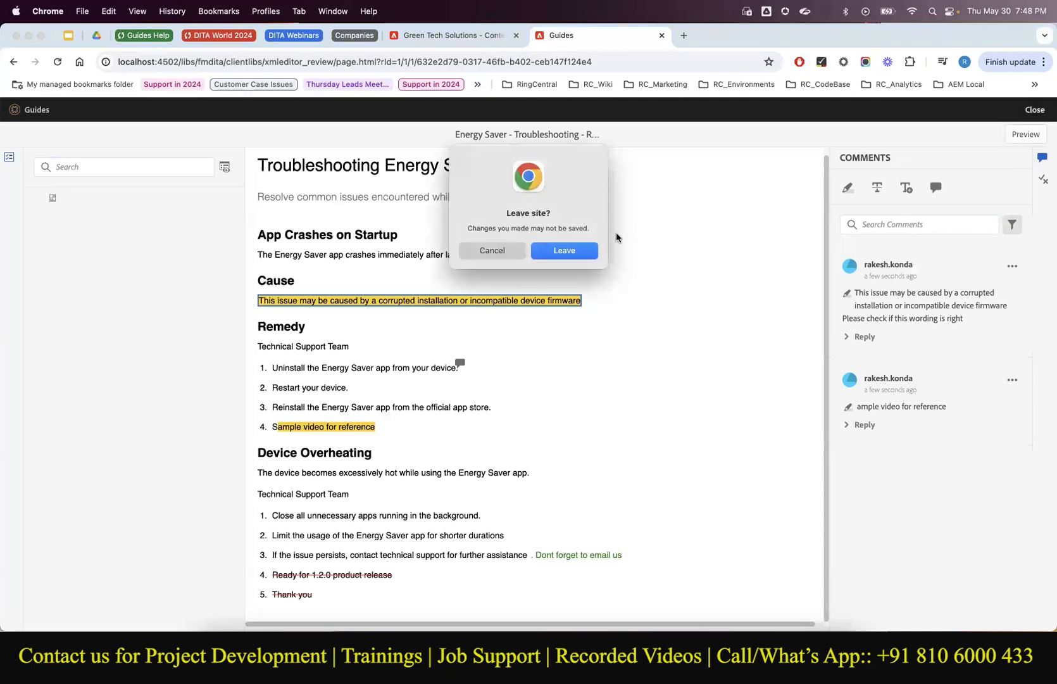
pyautogui.click(564, 251)
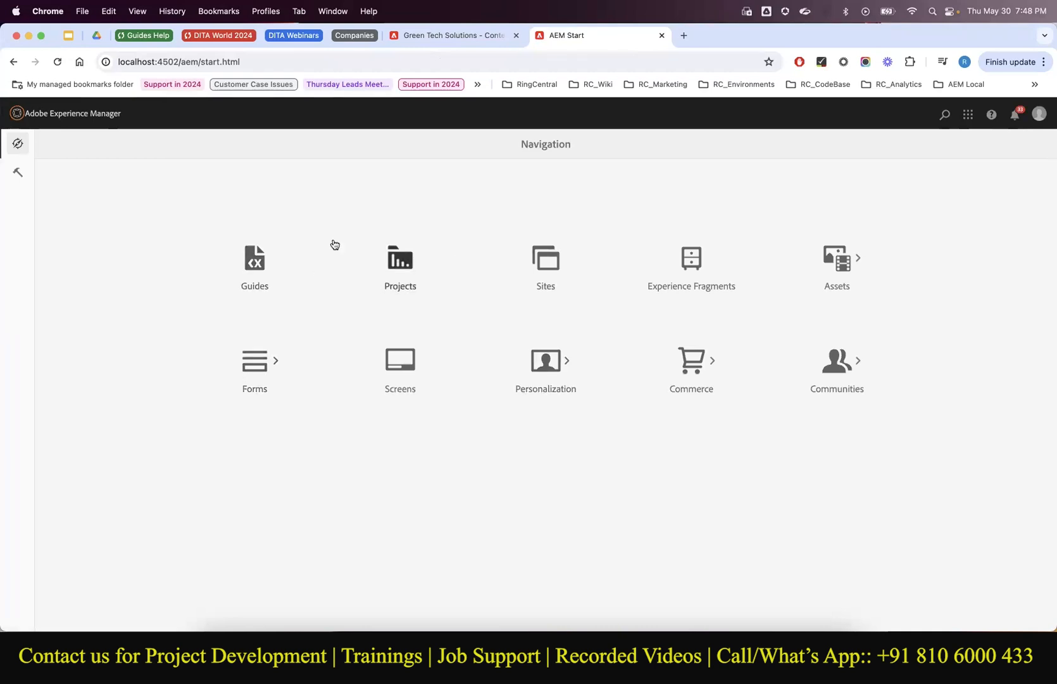
pyautogui.click(1015, 114)
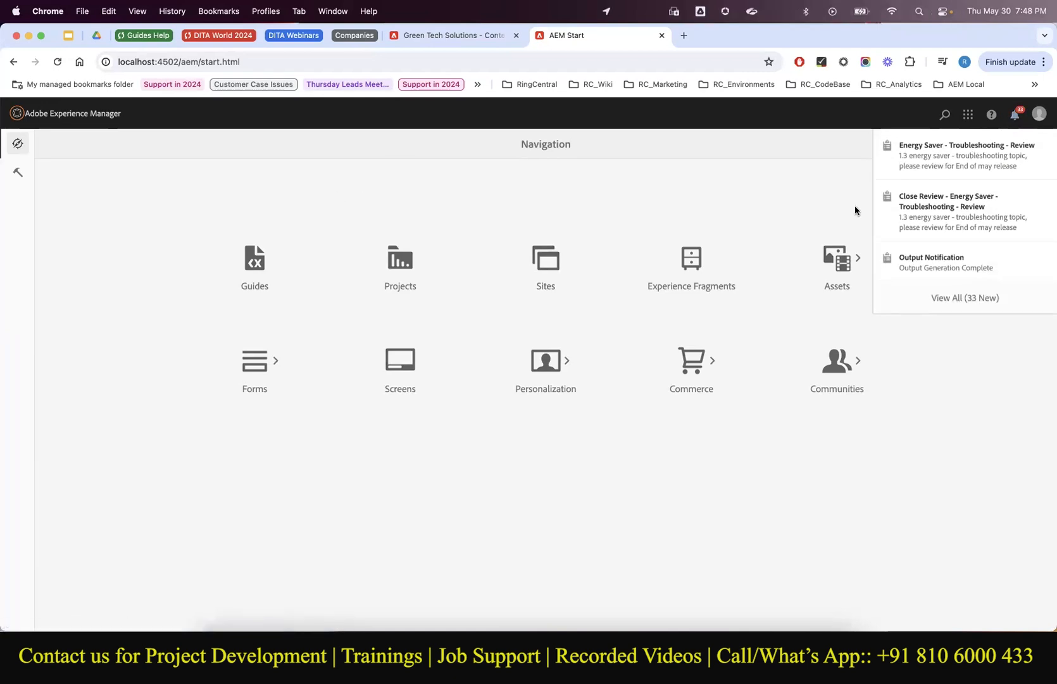
pyautogui.click(965, 168)
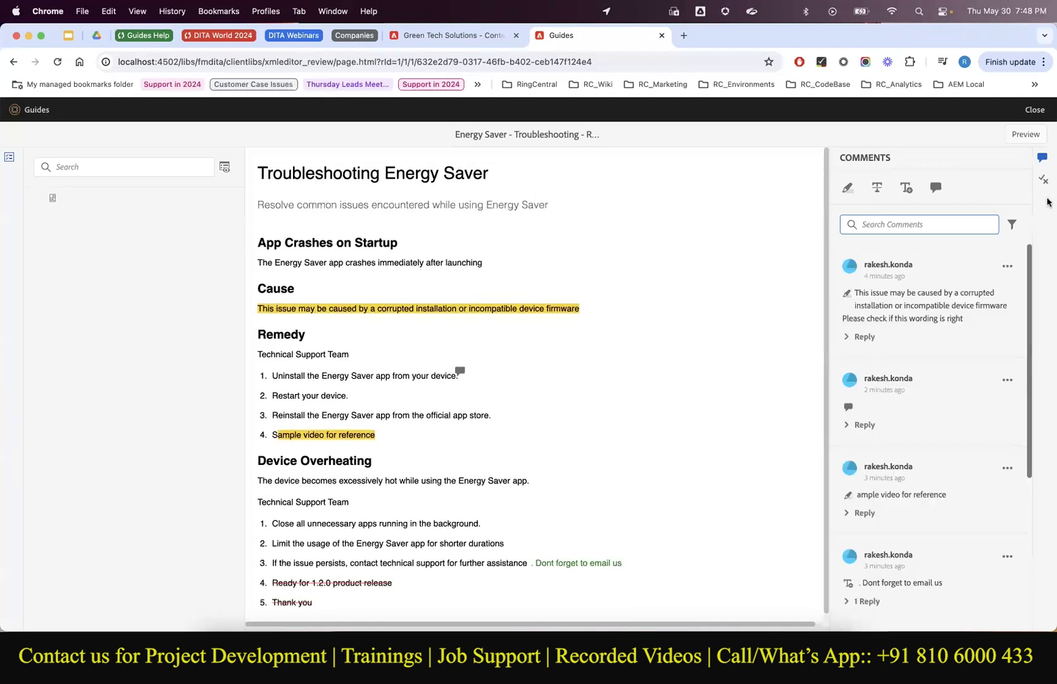
# Close the review and revert from the impersonated user to the Administrator account.
pyautogui.click(1033, 111)
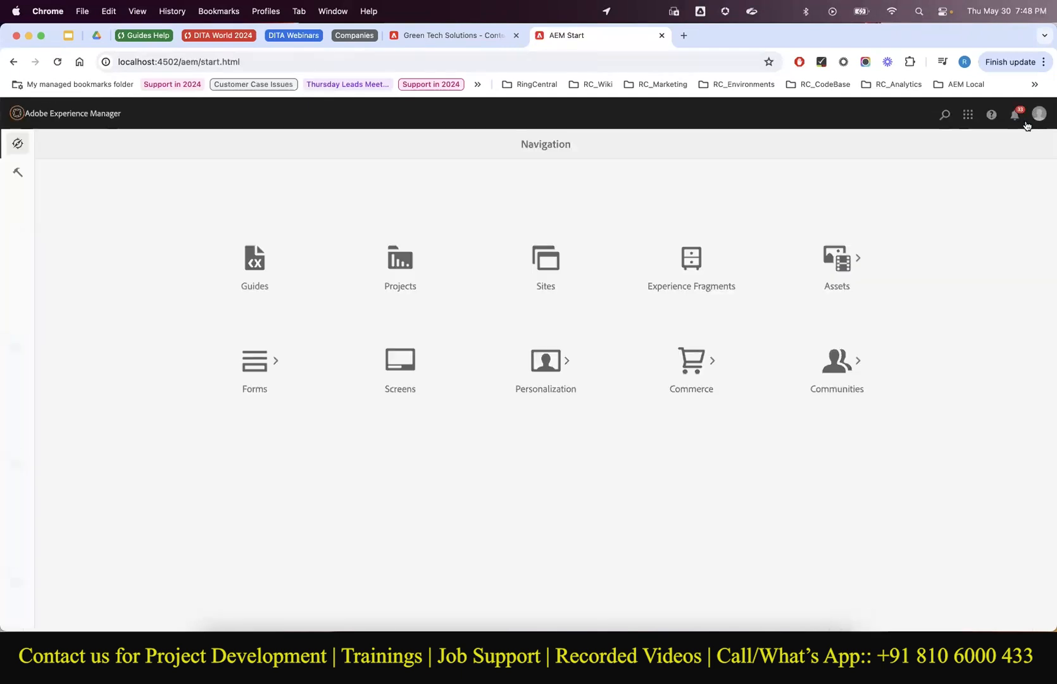
pyautogui.click(1043, 112)
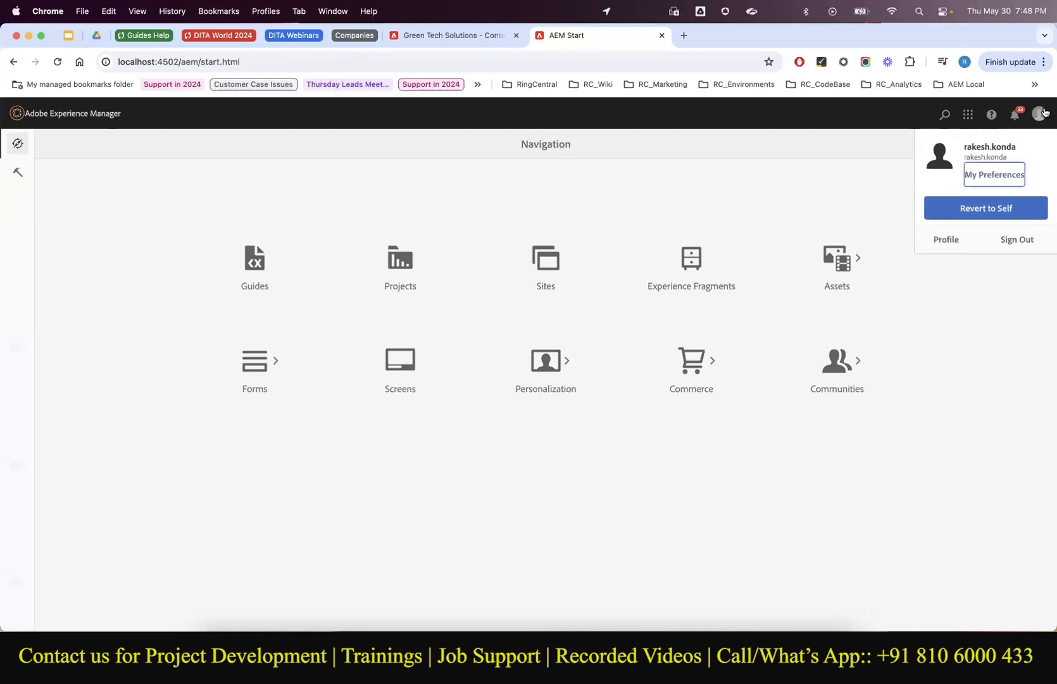
pyautogui.click(976, 209)
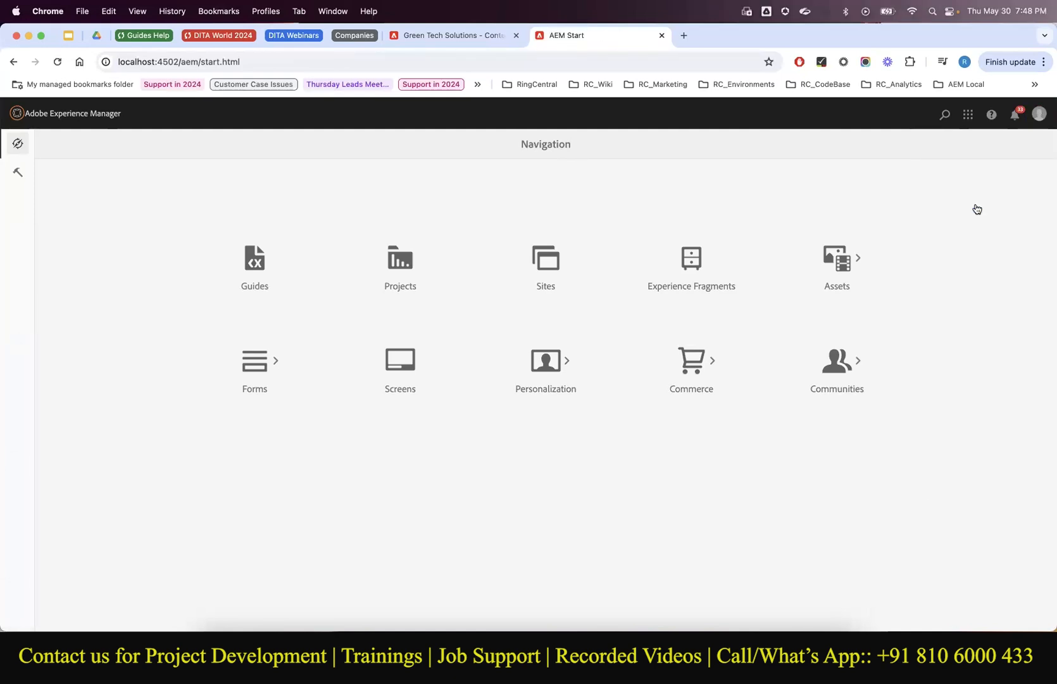
# Reopen the Energy Saver review from notifications, toggle the markup-free preview, and close it.
pyautogui.click(1019, 115)
pyautogui.click(955, 165)
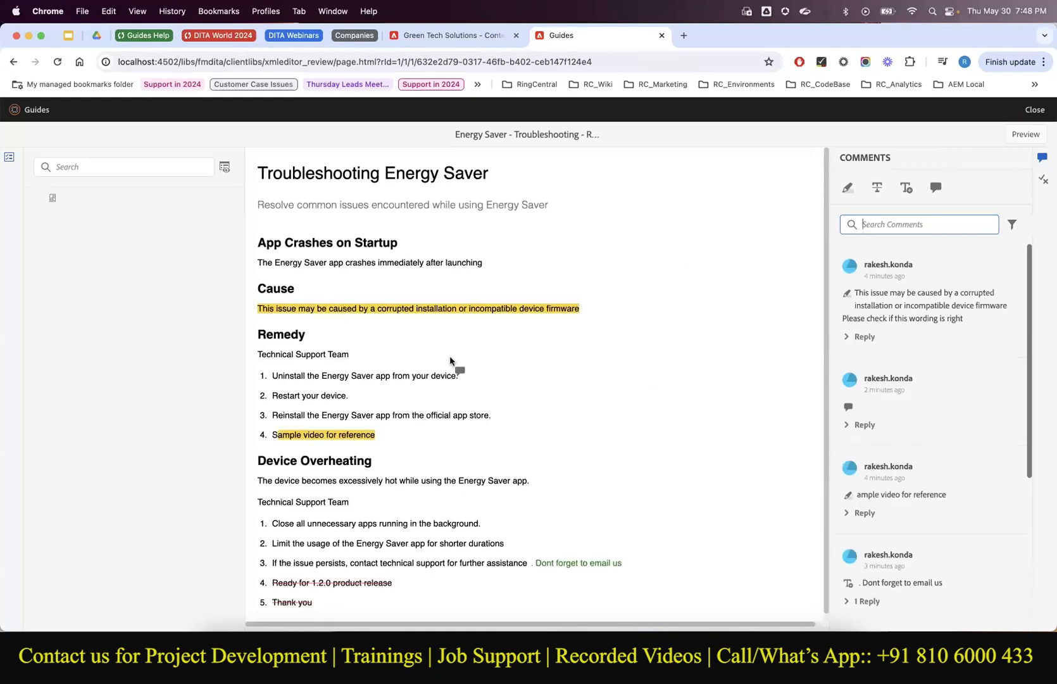
pyautogui.scroll(-1, 455, 320)
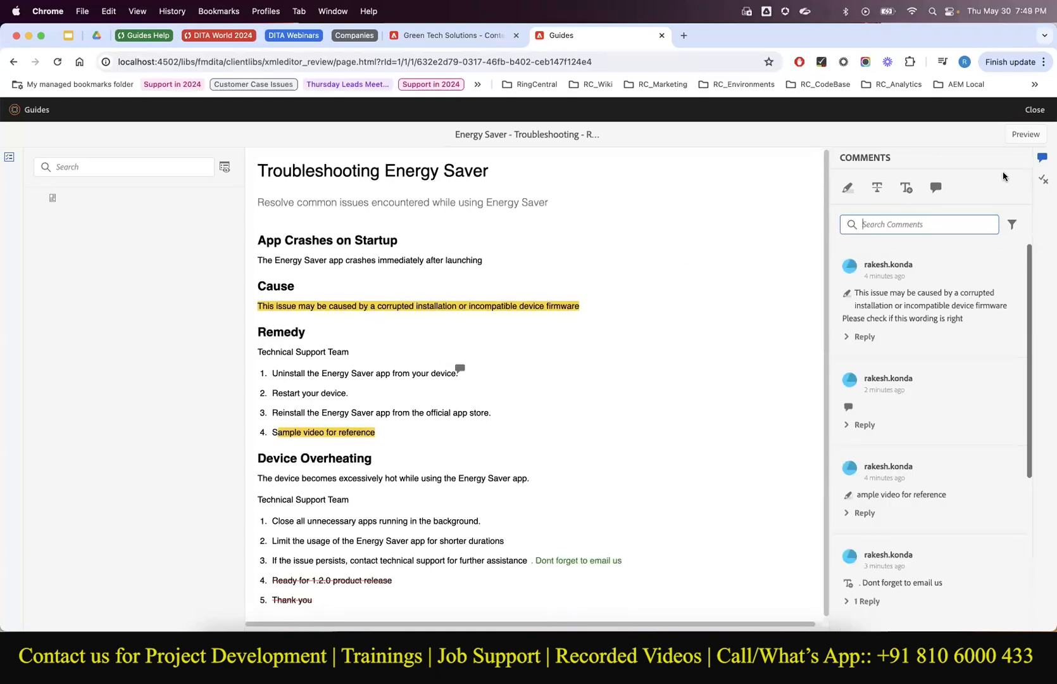
pyautogui.click(1022, 143)
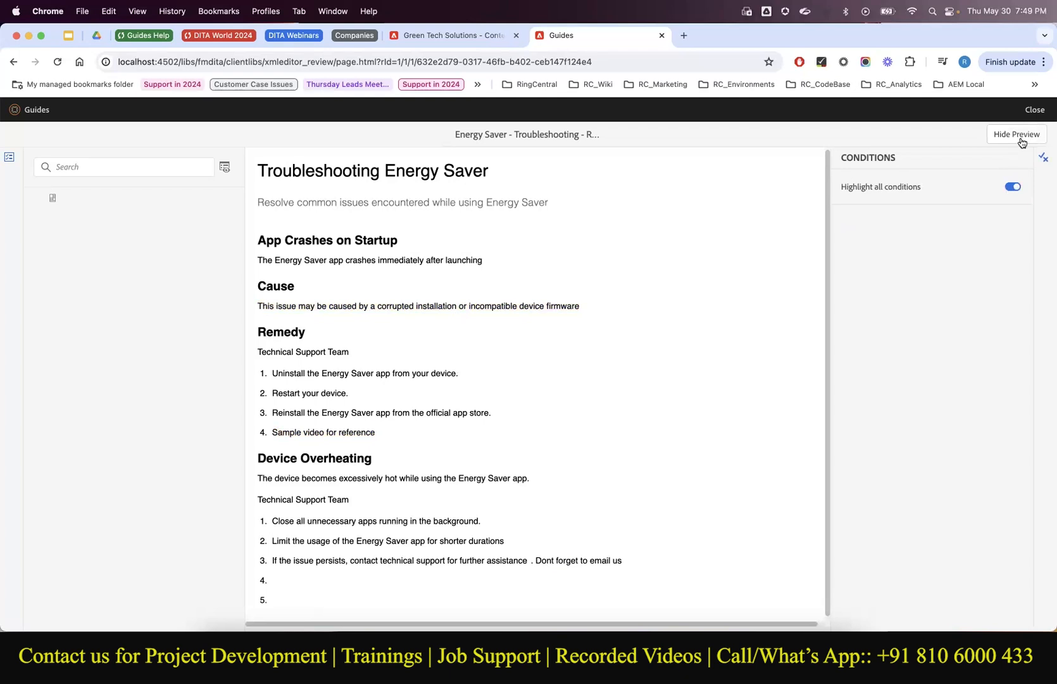
pyautogui.click(1021, 142)
pyautogui.click(1037, 109)
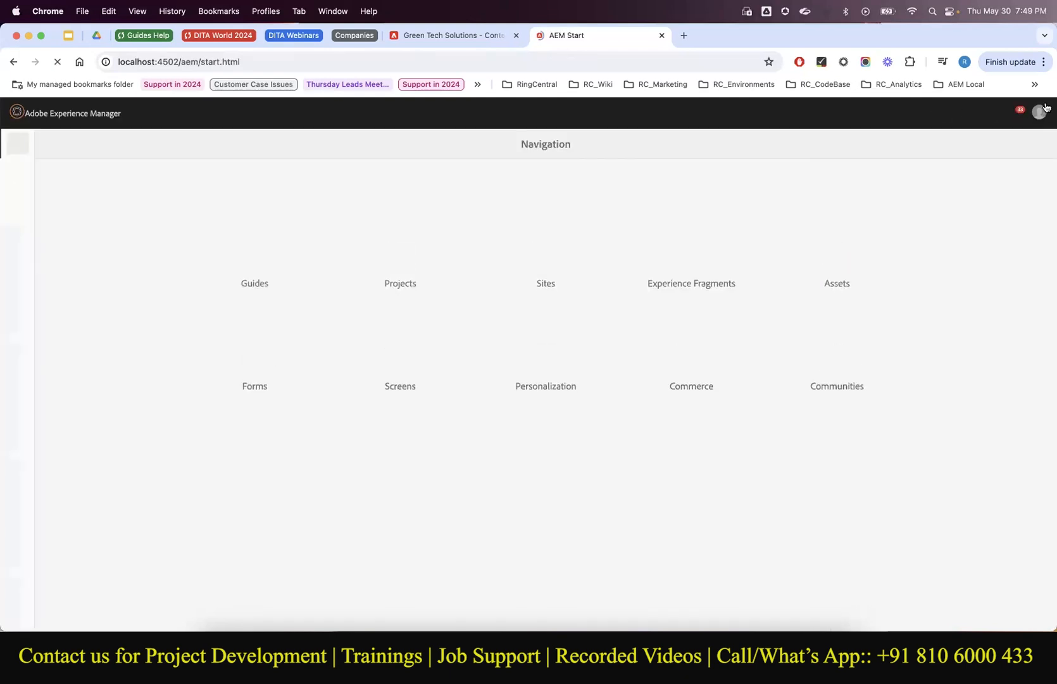
# Confirm the signed-in account, browse the Communities and Tools sections, and open the Guides editor.
pyautogui.click(1038, 113)
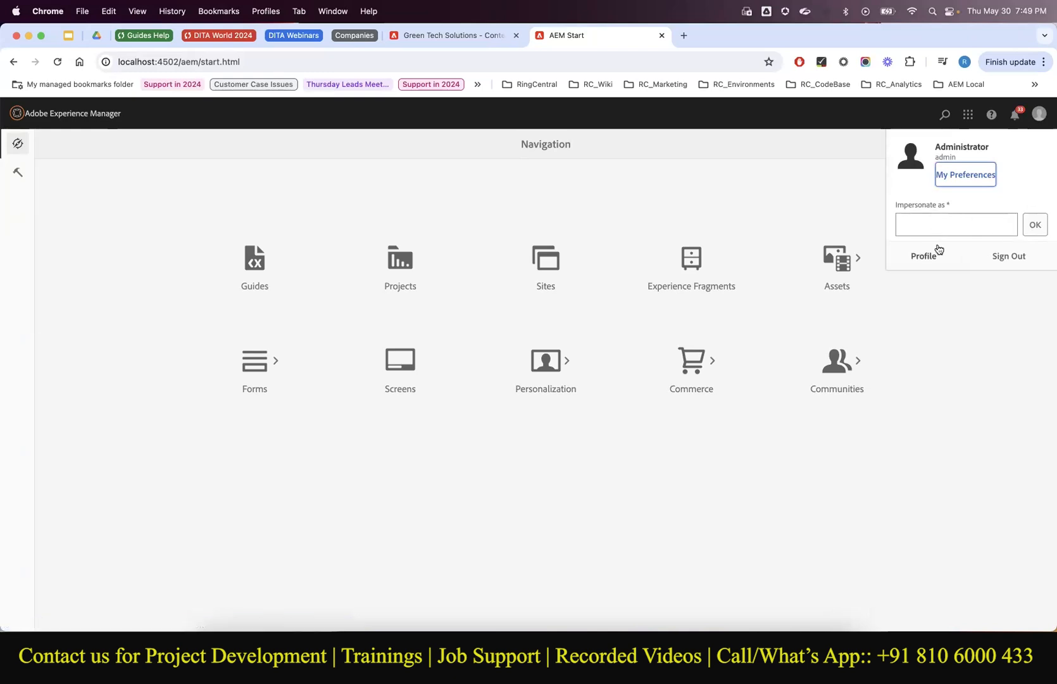
pyautogui.click(889, 339)
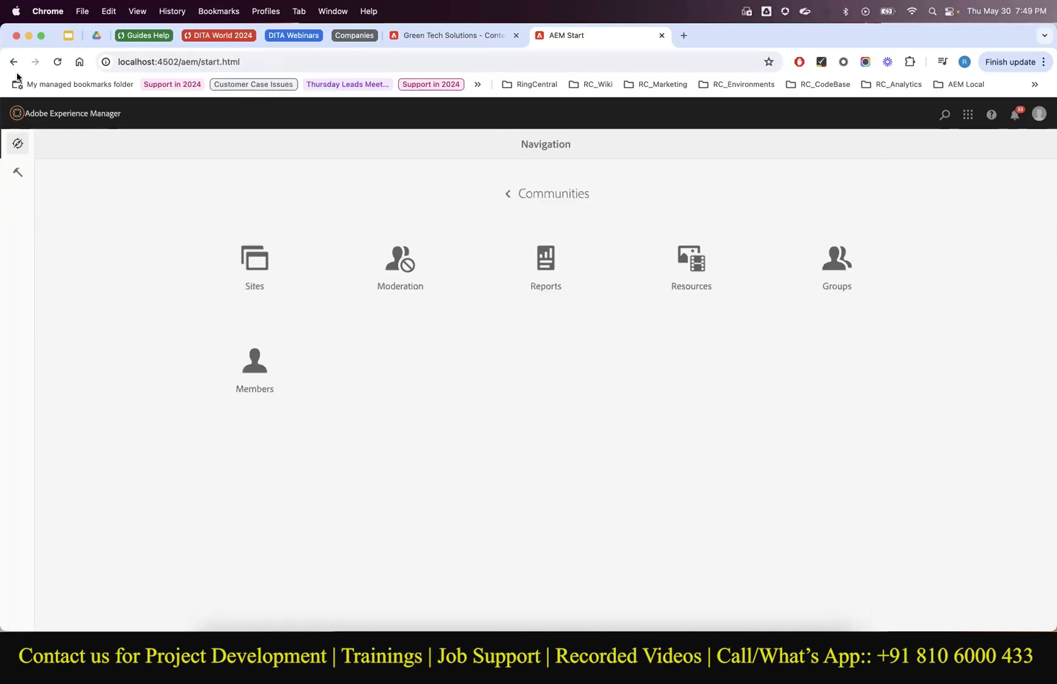
pyautogui.click(18, 176)
pyautogui.click(18, 144)
pyautogui.click(517, 190)
pyautogui.click(250, 274)
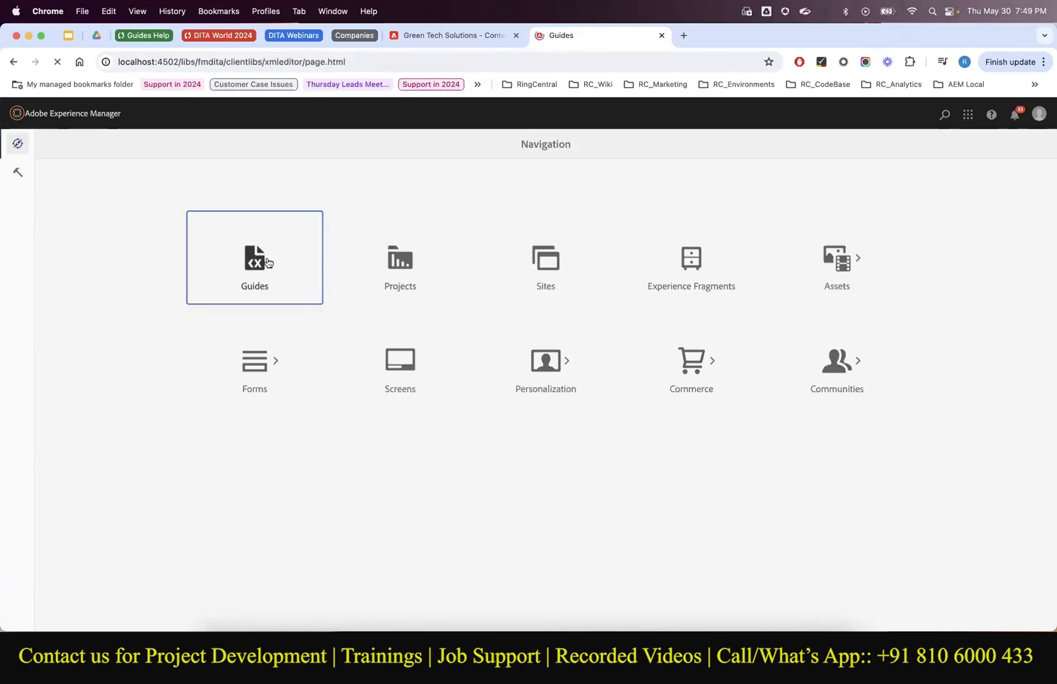
# Expand Green Tech Solutions > Products > Energy Saver > Topics and edit Troubleshooting Energy Saver.
pyautogui.click(15, 235)
pyautogui.click(15, 211)
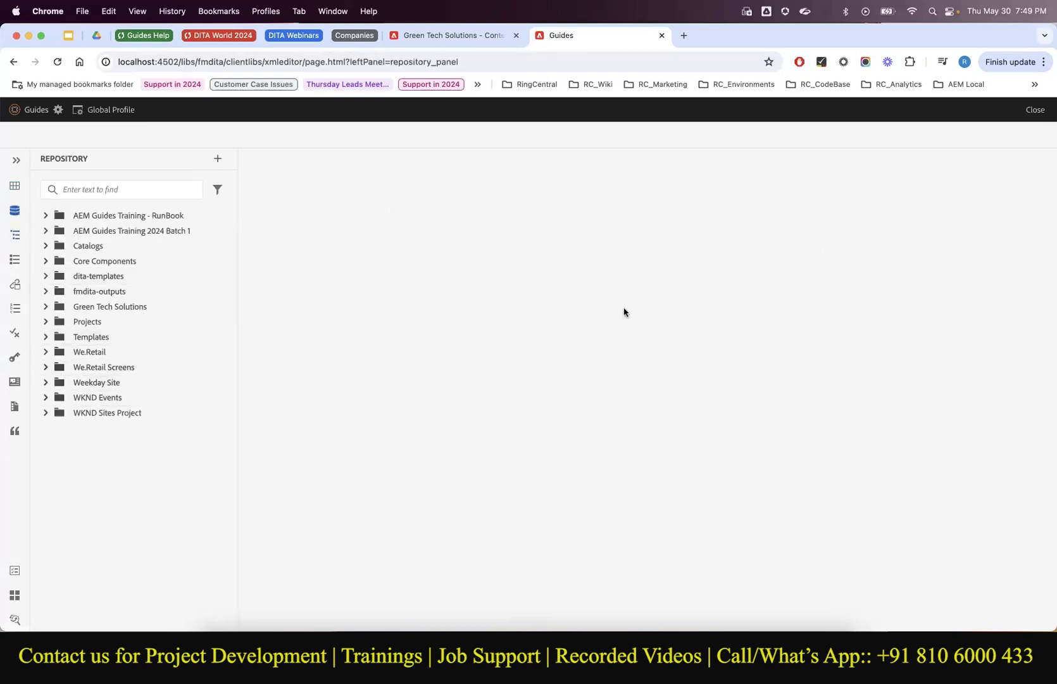
pyautogui.click(46, 307)
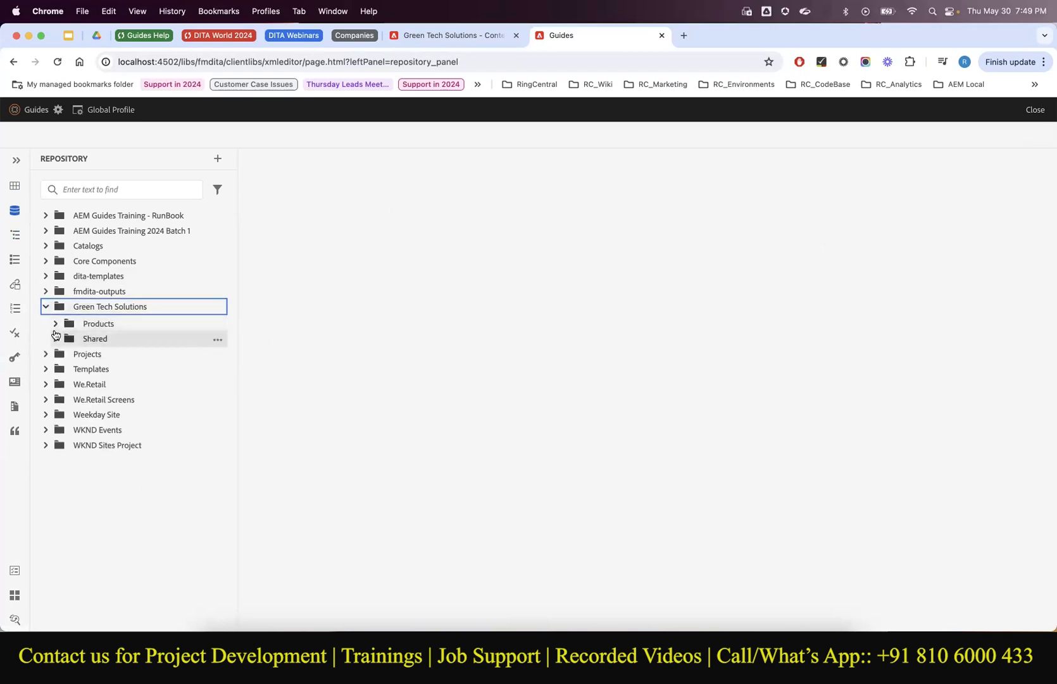
pyautogui.click(55, 325)
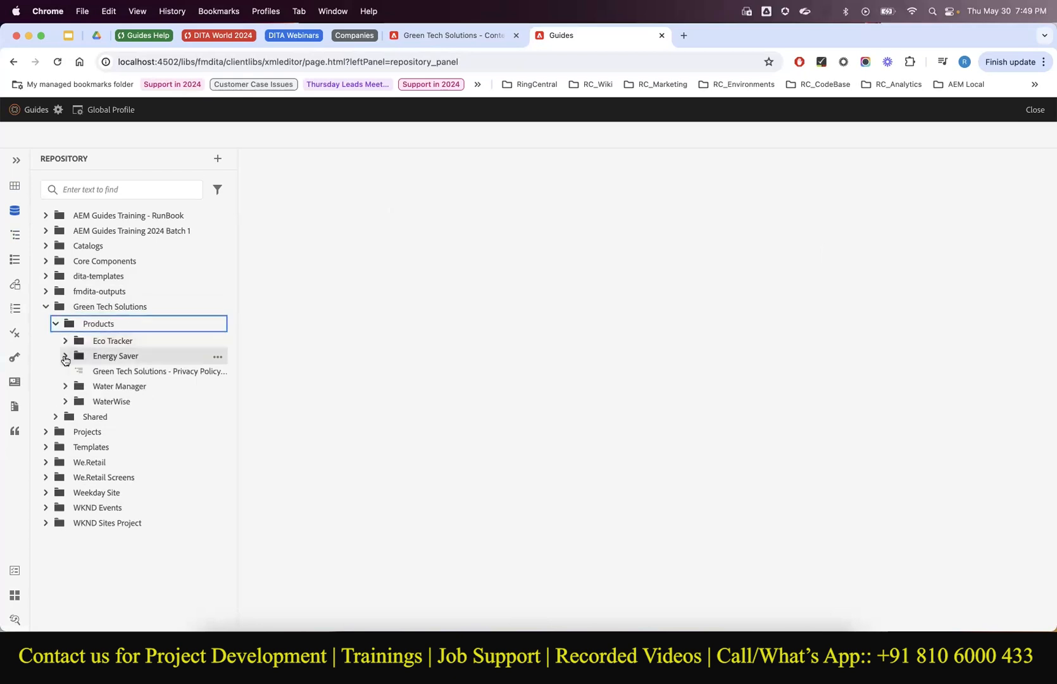
pyautogui.click(66, 355)
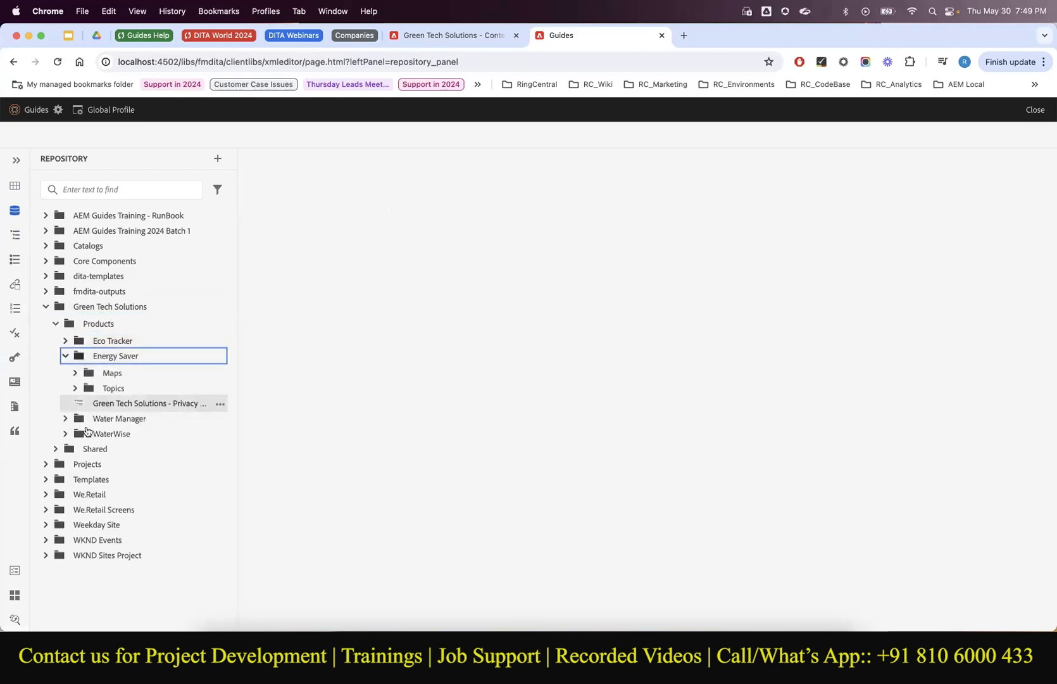
pyautogui.click(75, 388)
pyautogui.click(215, 451)
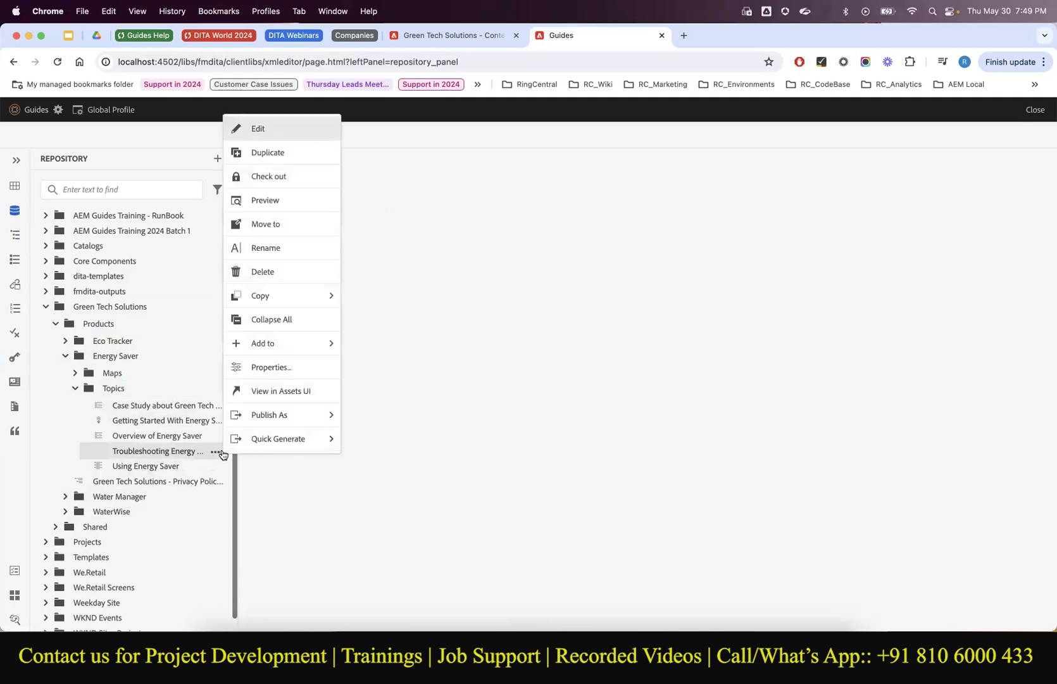
pyautogui.click(276, 129)
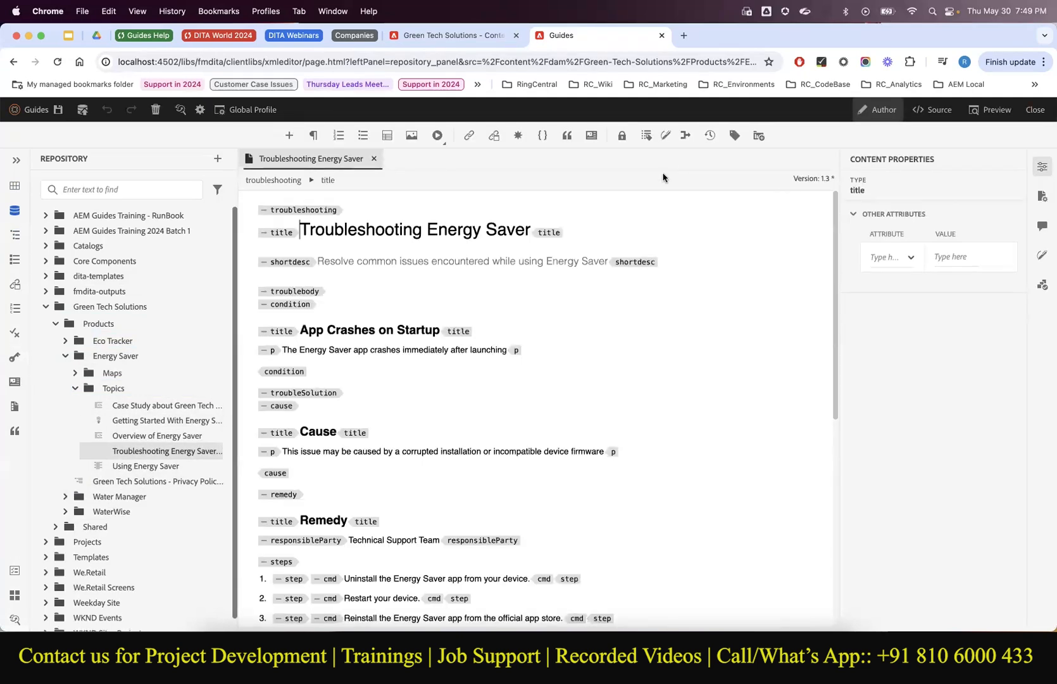
# Show the Energy Saver - Troubleshooting - Review task and the topic's six reviewer comments.
pyautogui.click(16, 573)
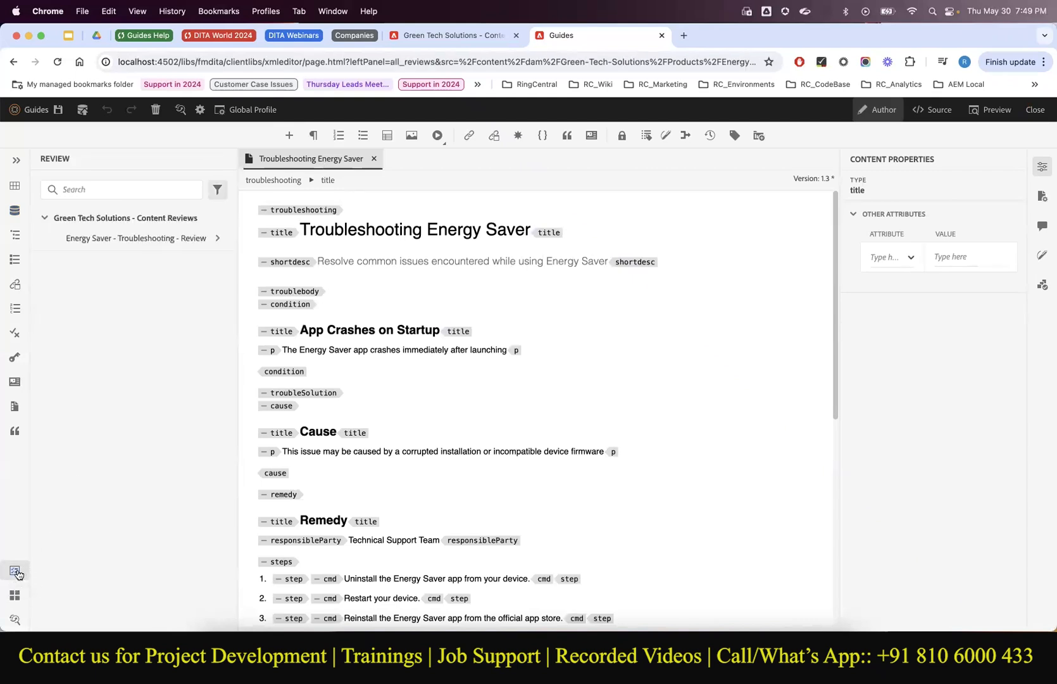
pyautogui.click(183, 235)
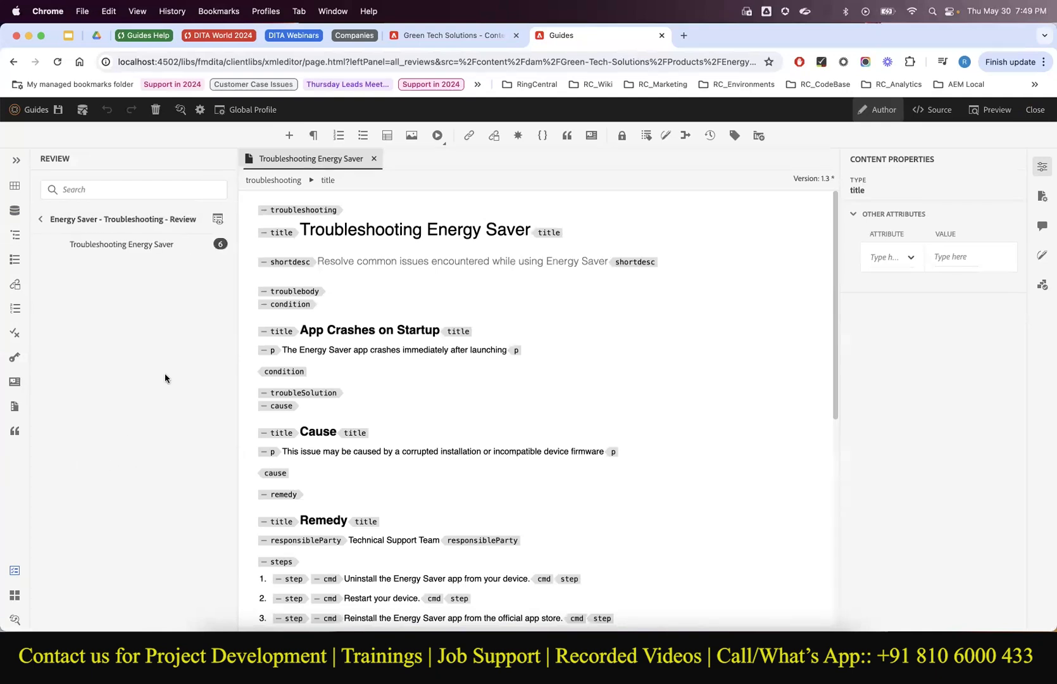
pyautogui.click(220, 250)
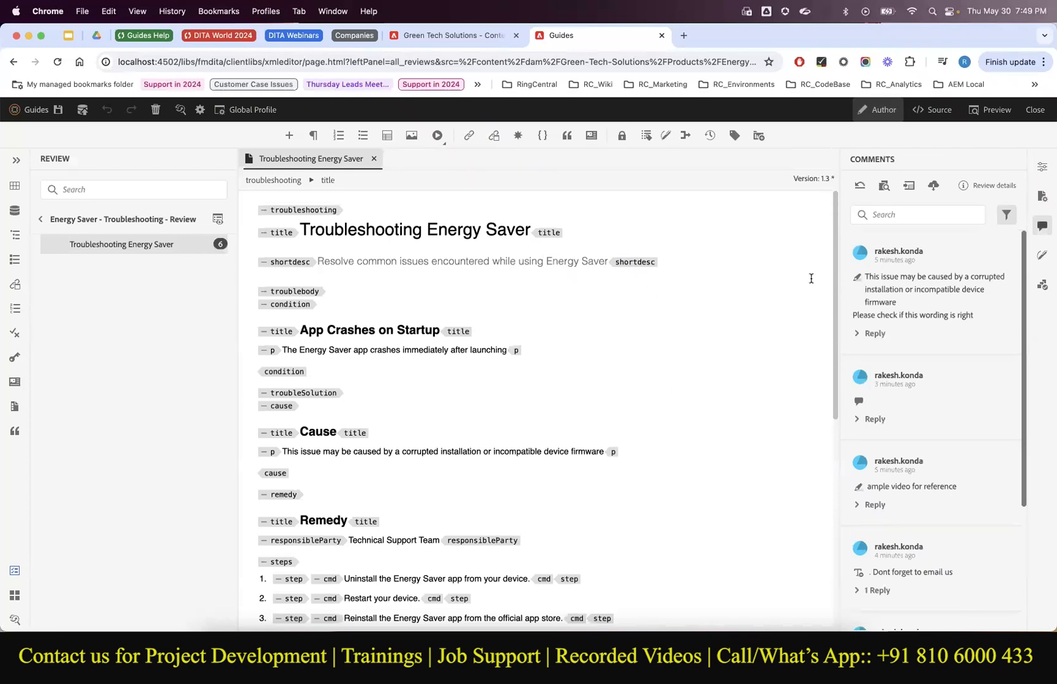